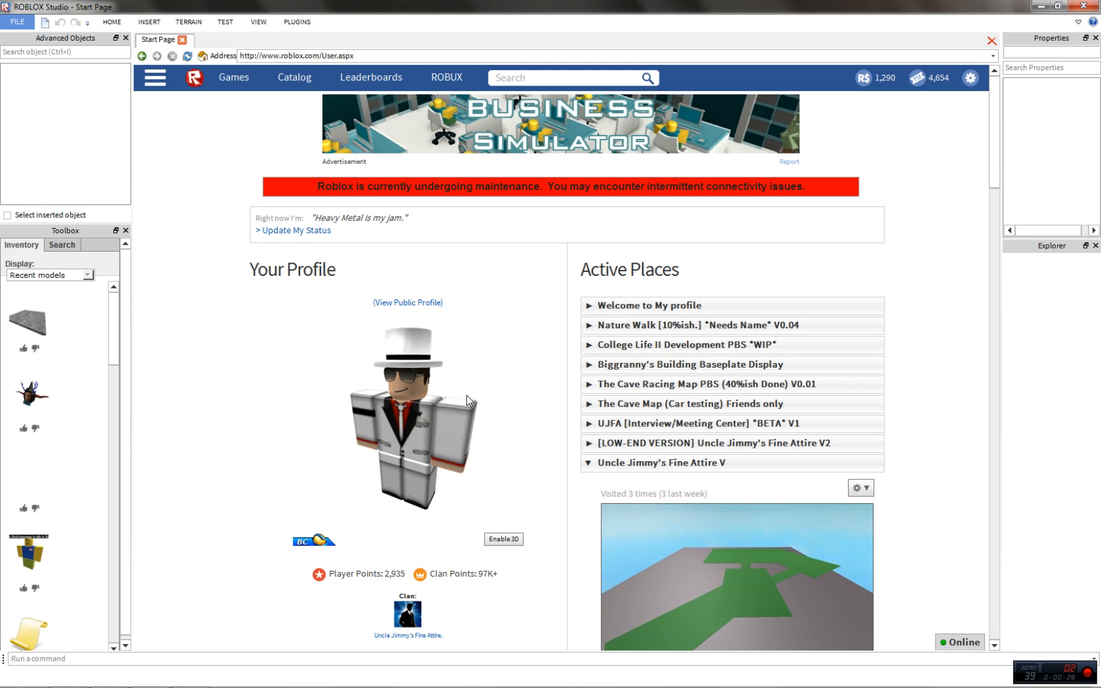
scroll(437, 373, down, 3)
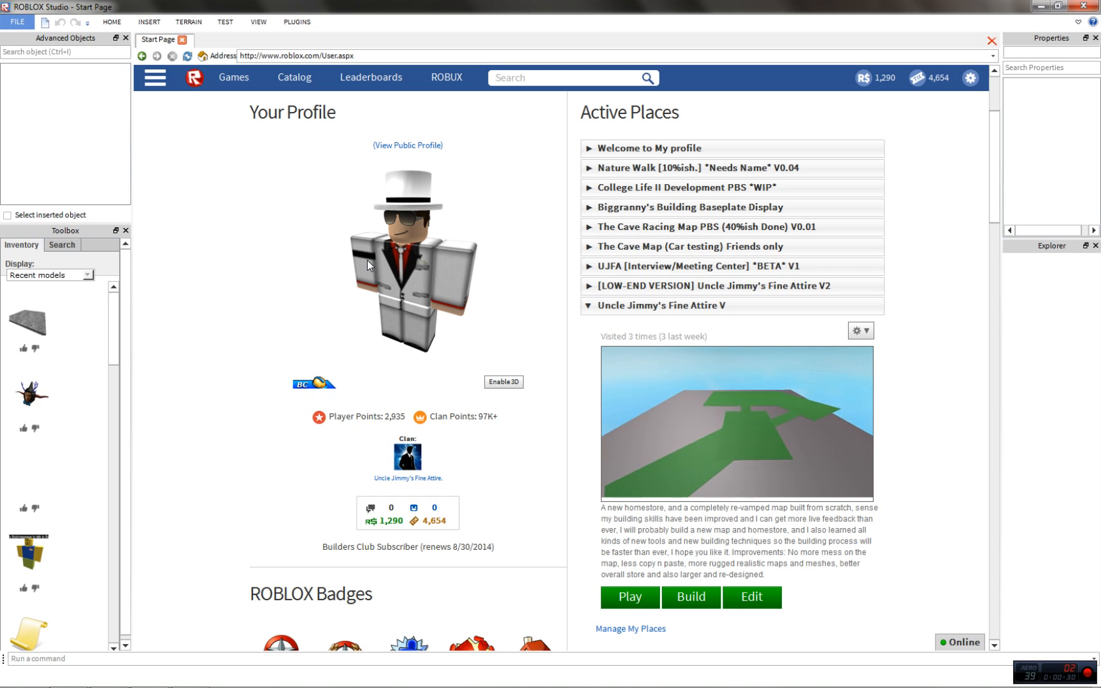
scroll(367, 260, down, 14)
scroll(326, 281, up, 17)
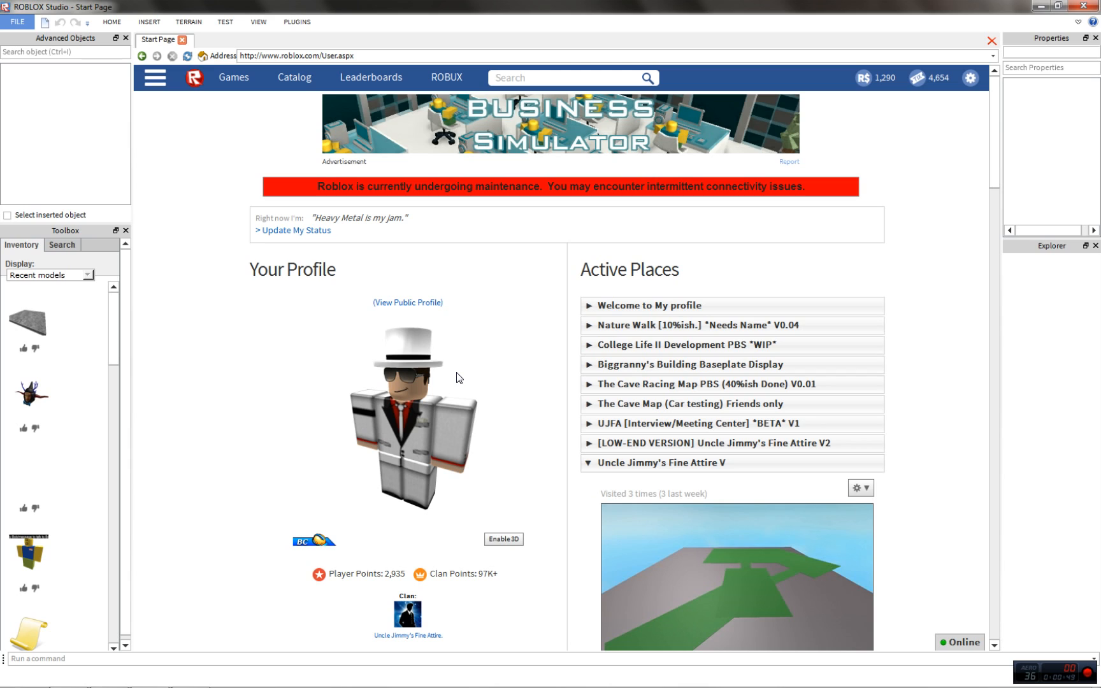
Play the Nature Walk place from the Active Places list and maximize its game window
click(591, 346)
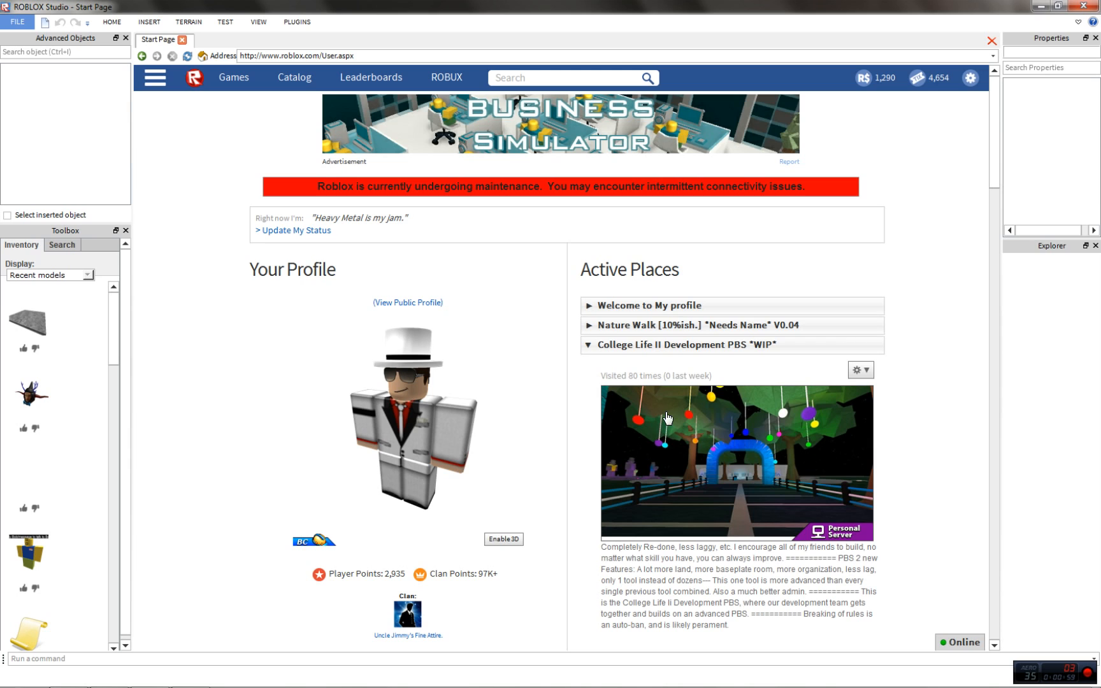
click(676, 326)
scroll(640, 528, down, 5)
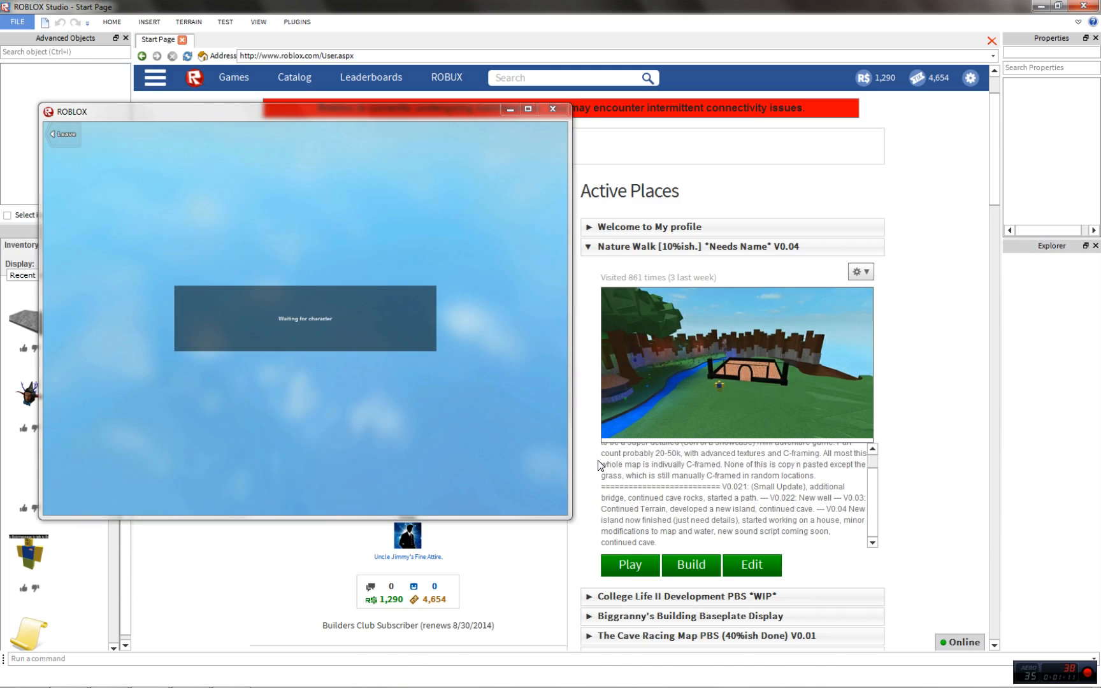
click(529, 109)
Walk the character around the spawn area and examine the tree with hanging coloured balls from below
right_drag(450, 309, 537, 307)
key(w)
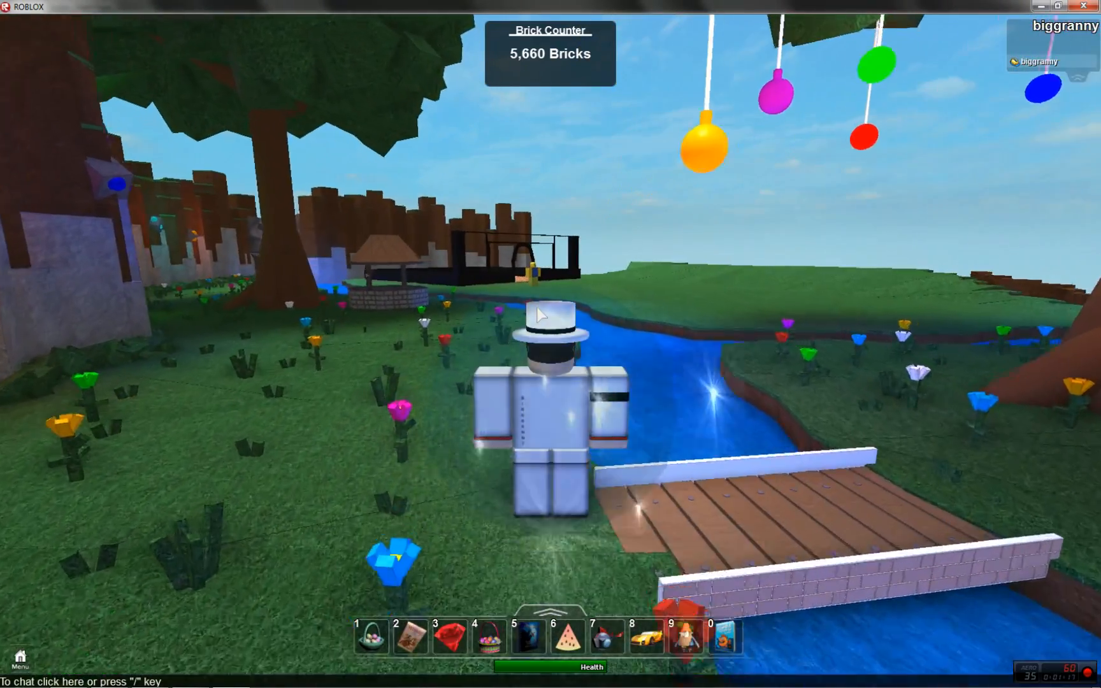
key(w)
right_drag(537, 308, 673, 365)
key(s)
key(d)
key(space)
key(w)
scroll(674, 366, up, 5)
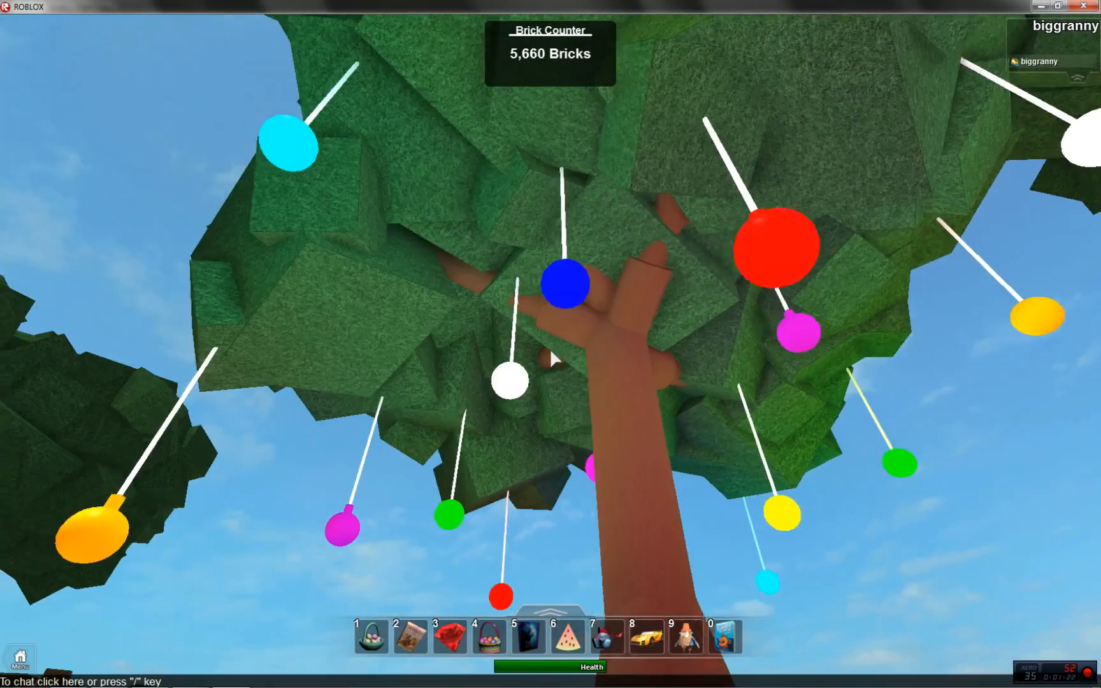
key(d)
key(a)
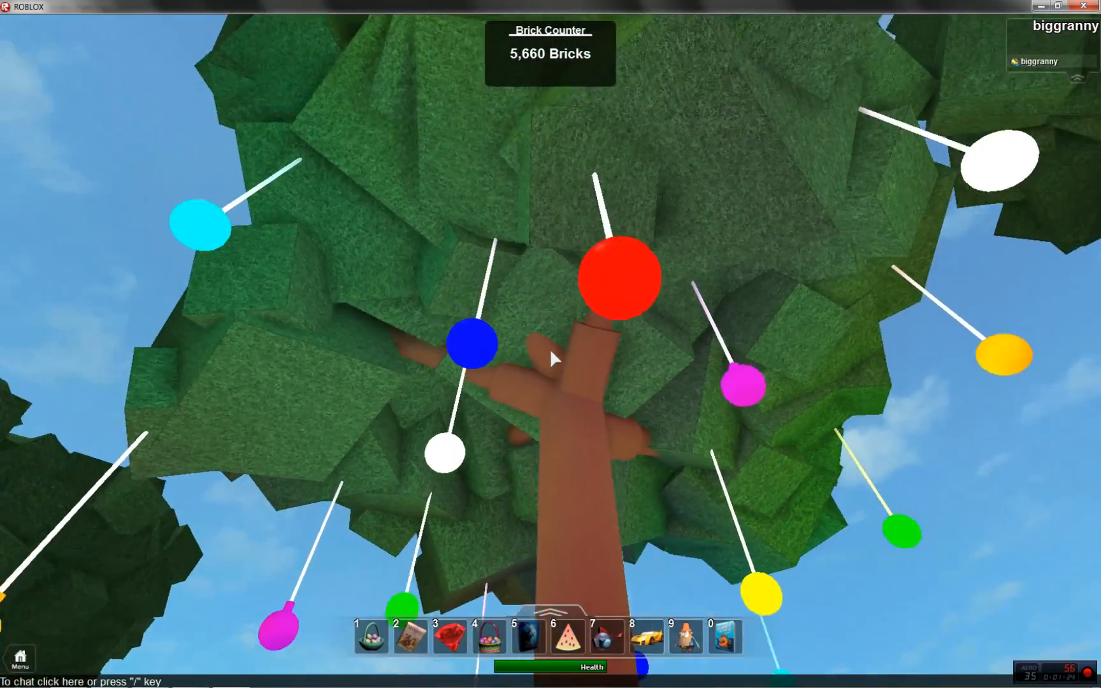
Explore the river, cliffs, flowers and well of the Nature Walk map on foot
scroll(554, 358, down, 6)
key(s)
right_drag(554, 360, 267, 227)
right_drag(255, 186, 631, 301)
key(w)
scroll(632, 302, up, 5)
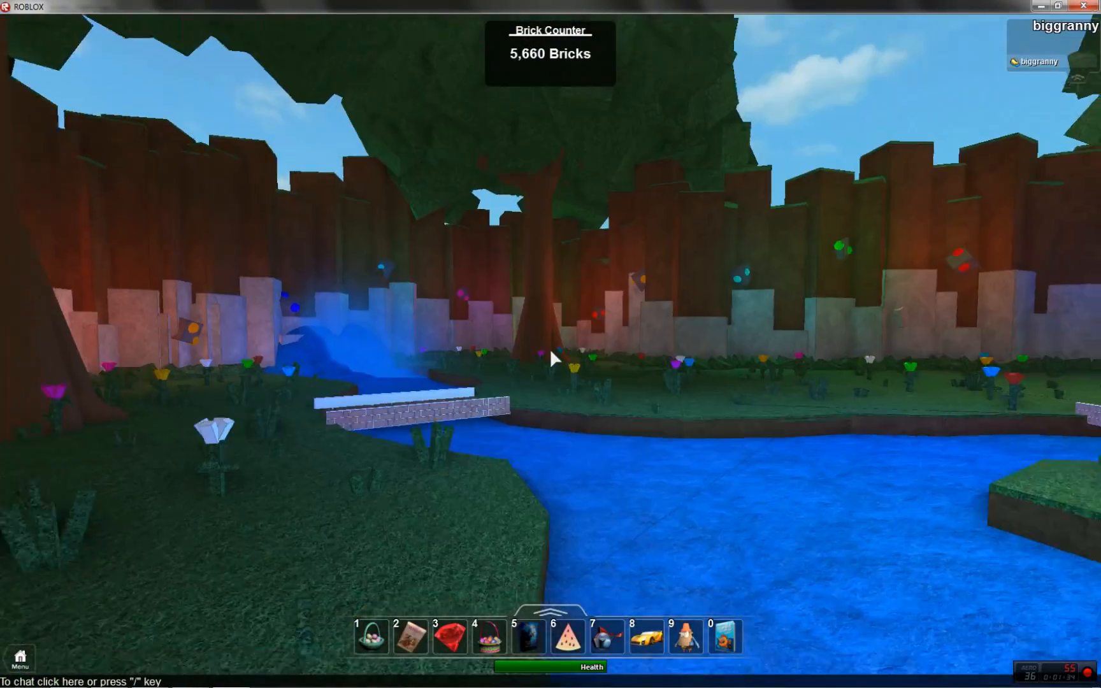
key(w)
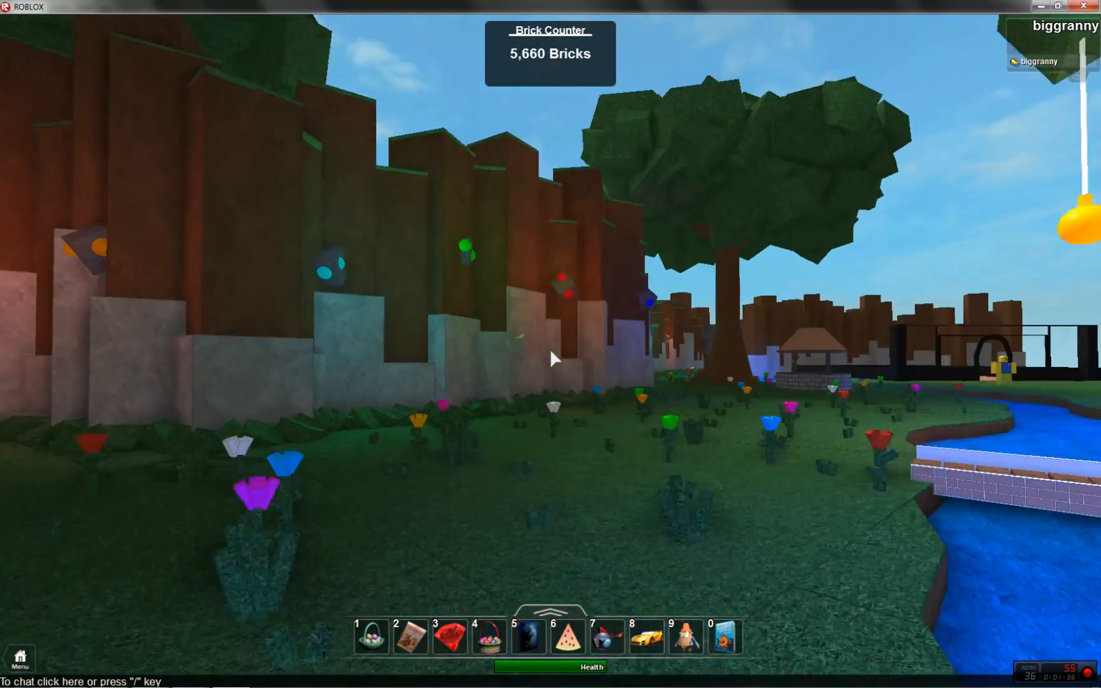
key(w)
key(space)
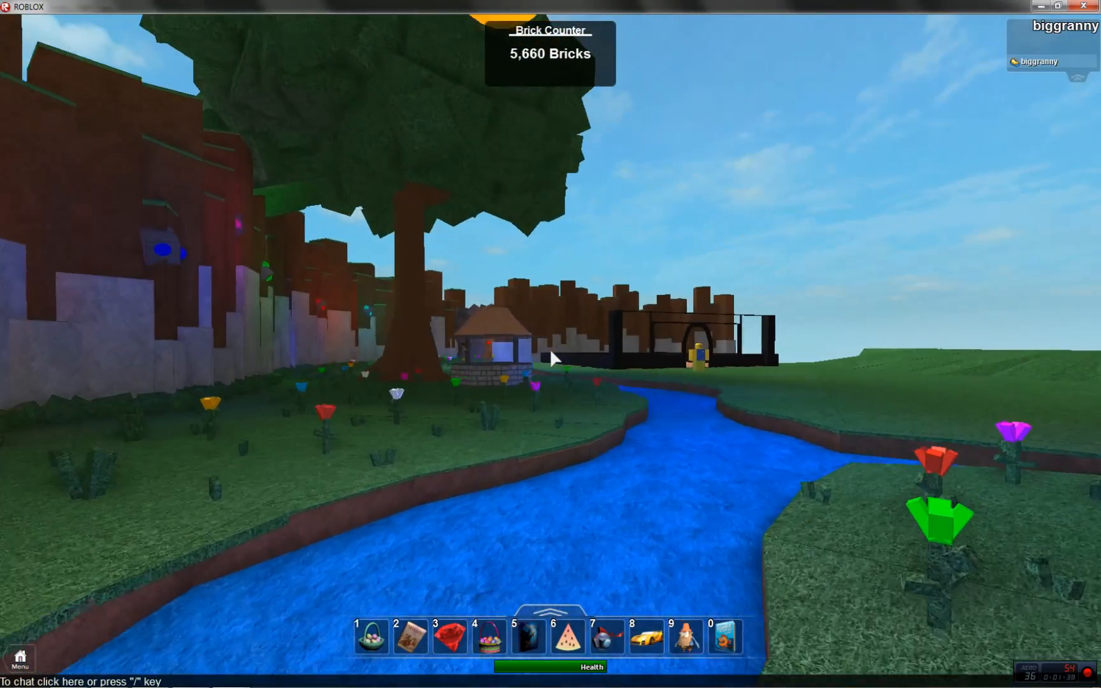
key(w)
key(space)
scroll(554, 359, down, 2)
scroll(552, 352, down, 4)
key(w)
Switch back to ROBLOX Studio and open the inactive Place Number: 45 for editing from the Develop page
key(alt+Tab)
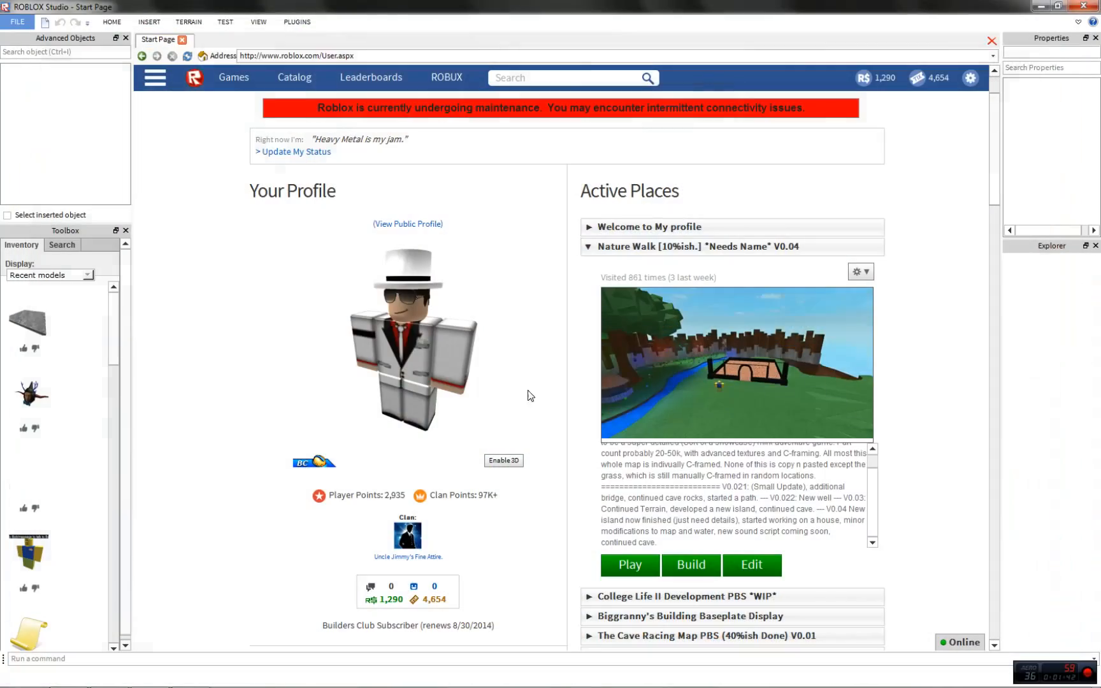
click(165, 79)
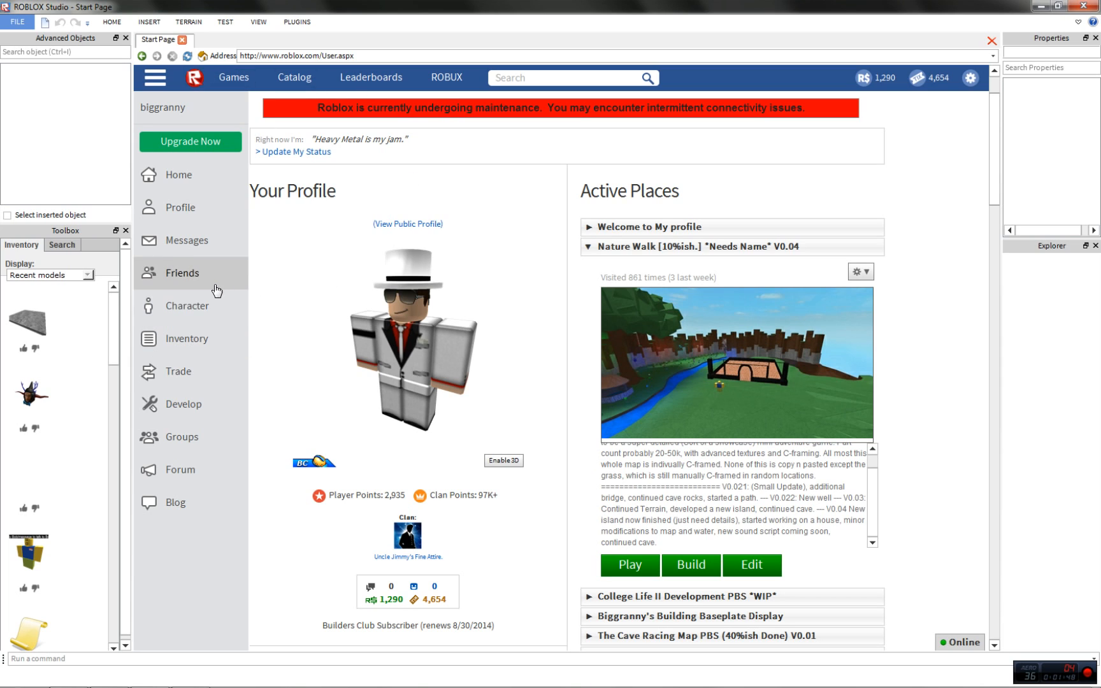
click(208, 405)
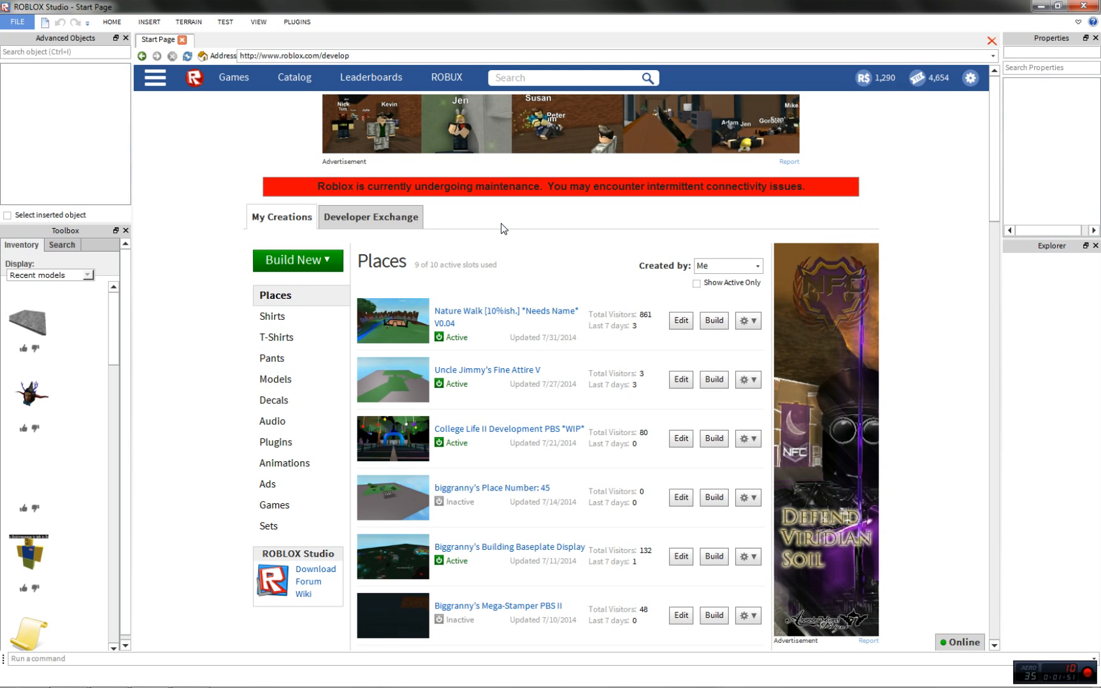
scroll(544, 247, down, 2)
scroll(544, 268, up, 2)
scroll(589, 313, down, 2)
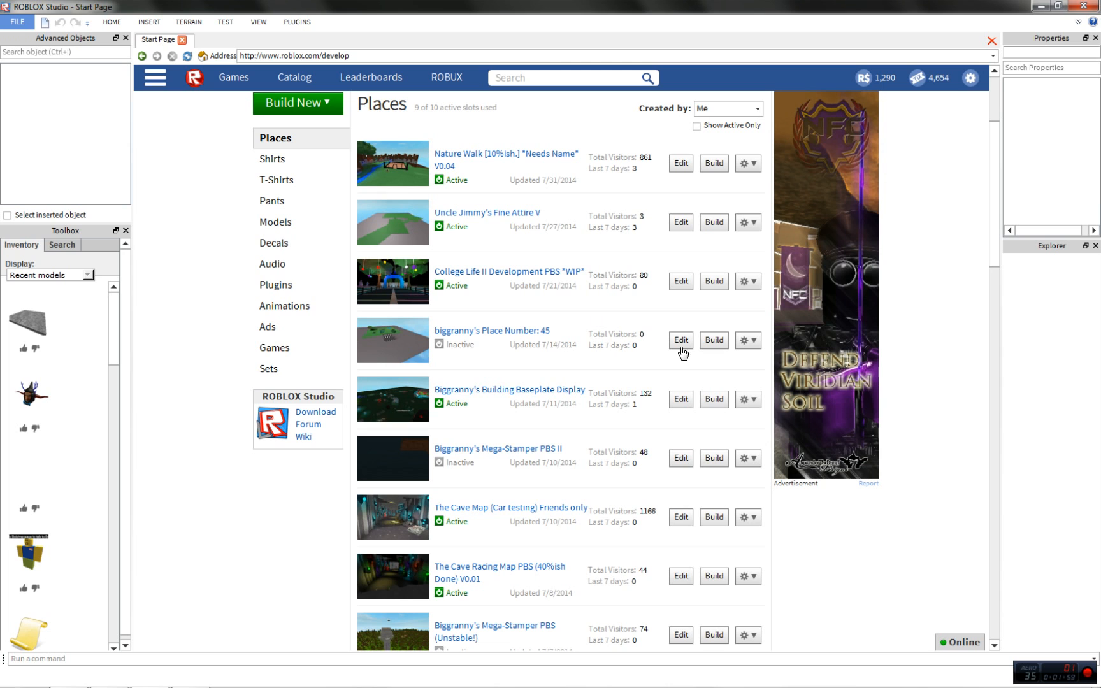
click(679, 341)
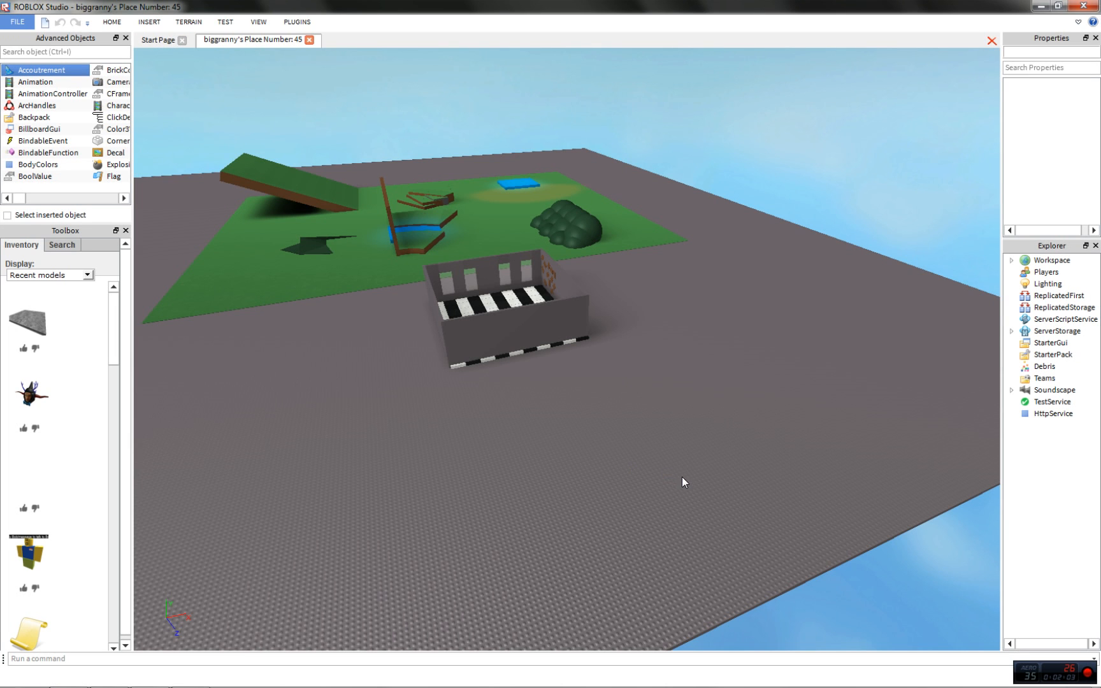
Examine the room with the black-and-white striped floor and the grass terrain models from several angles
scroll(633, 447, up, 6)
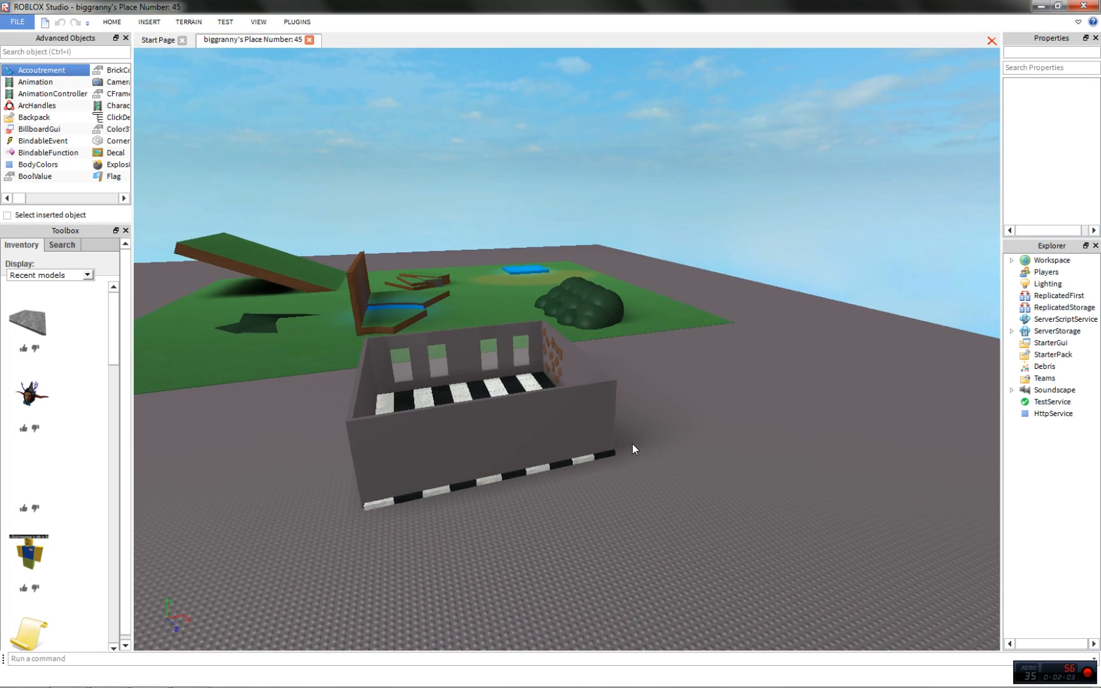
scroll(632, 443, up, 2)
right_drag(788, 239, 789, 240)
scroll(789, 239, down, 5)
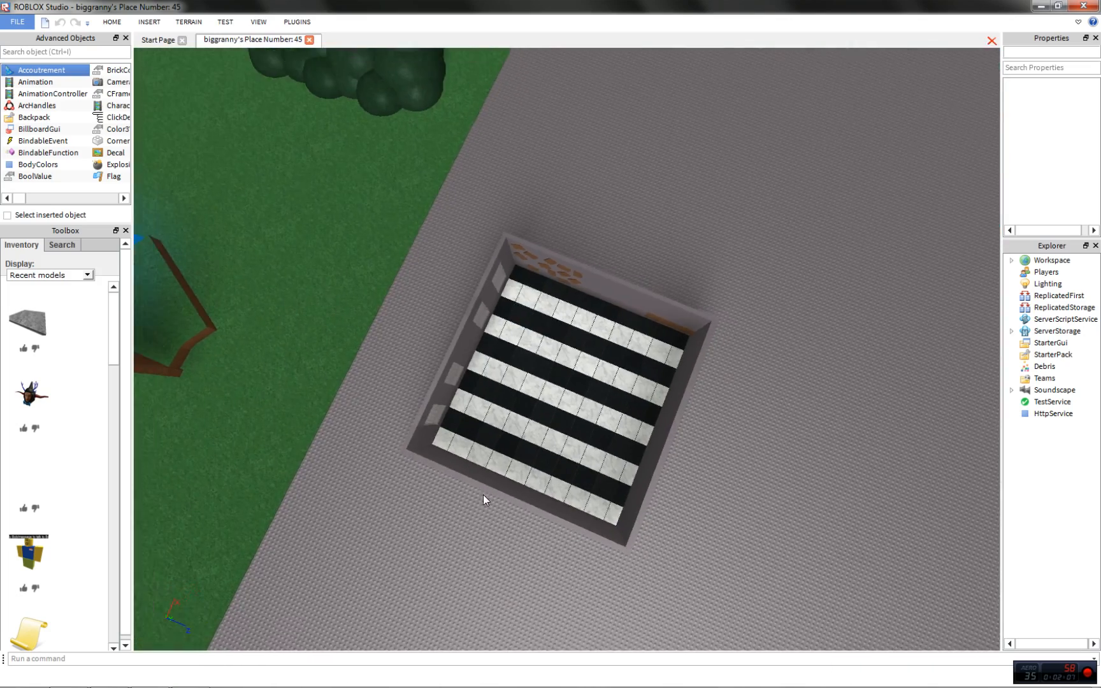
right_drag(532, 311, 533, 312)
scroll(533, 312, up, 1)
right_drag(815, 401, 815, 400)
scroll(708, 365, up, 5)
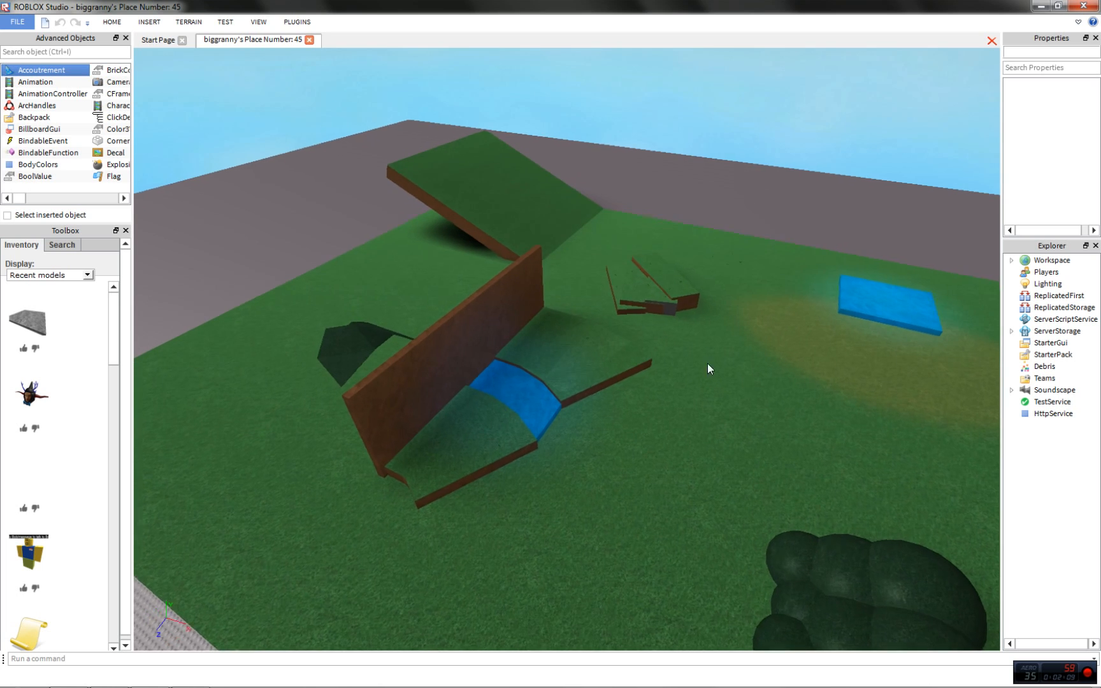
key(s)
key(d)
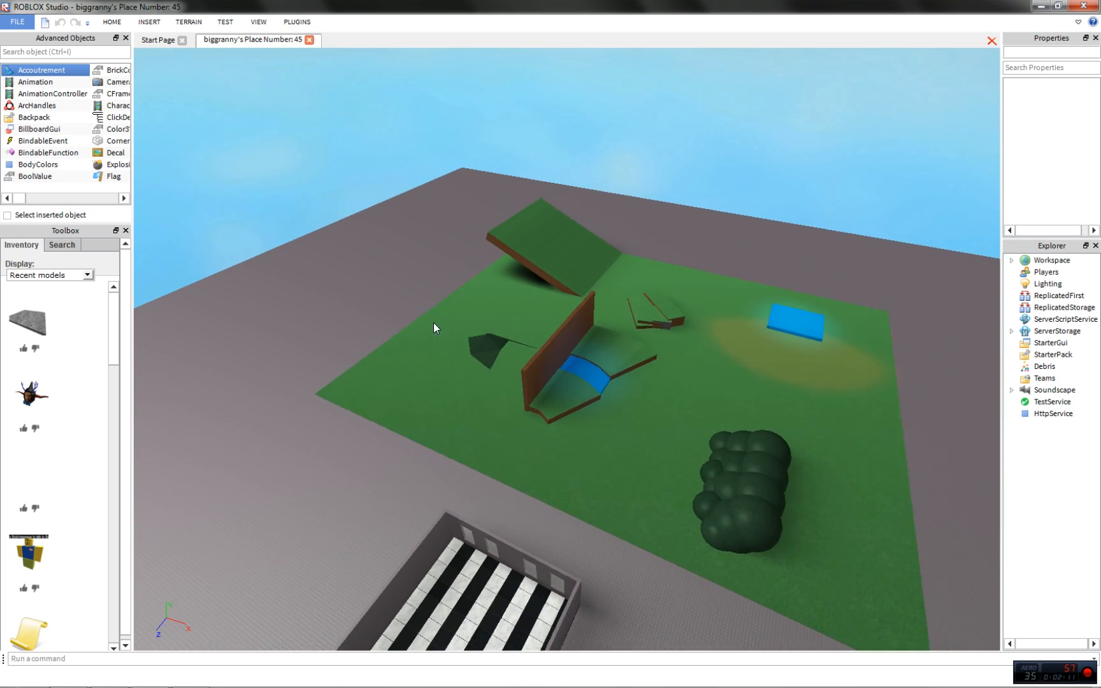
Activate the F3X building tools plugin
click(296, 23)
click(734, 90)
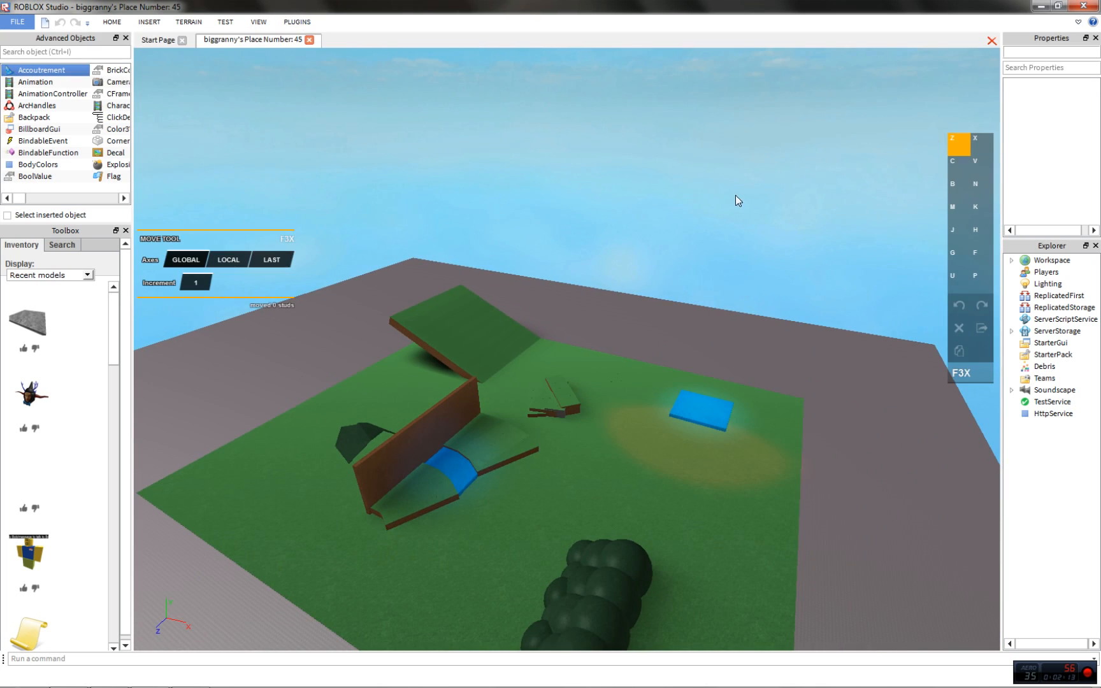
click(547, 370)
Examine the brown wall, tilted grass slab, bush and room from around the edges of the grass area
scroll(617, 318, up, 3)
right_drag(700, 262, 699, 262)
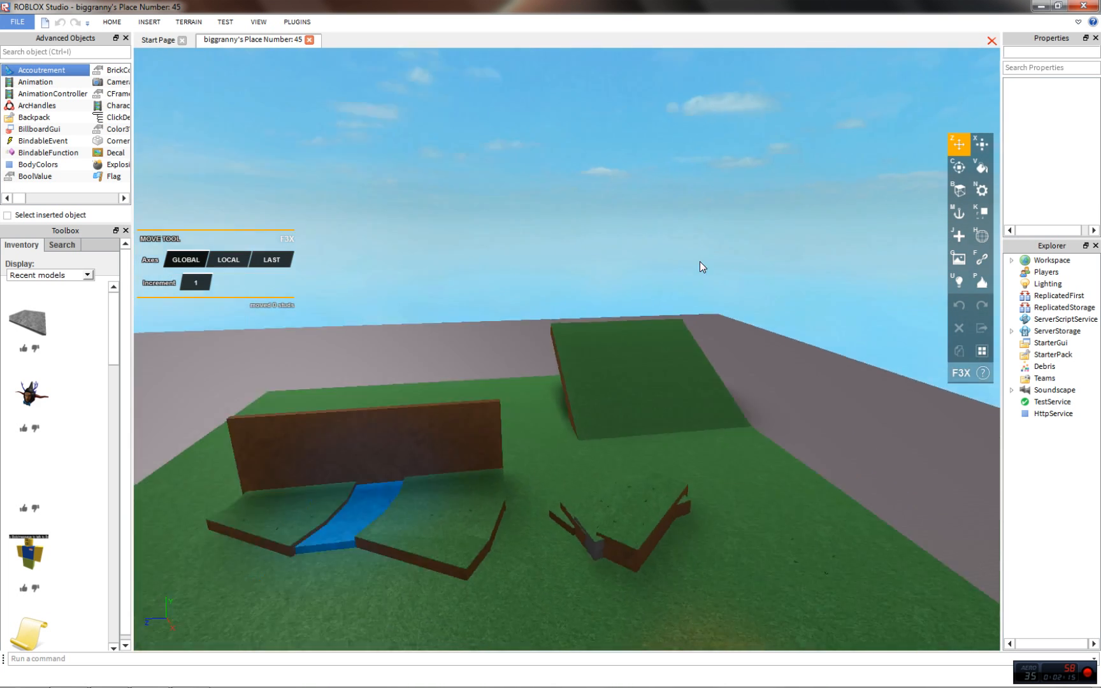
key(s)
key(d)
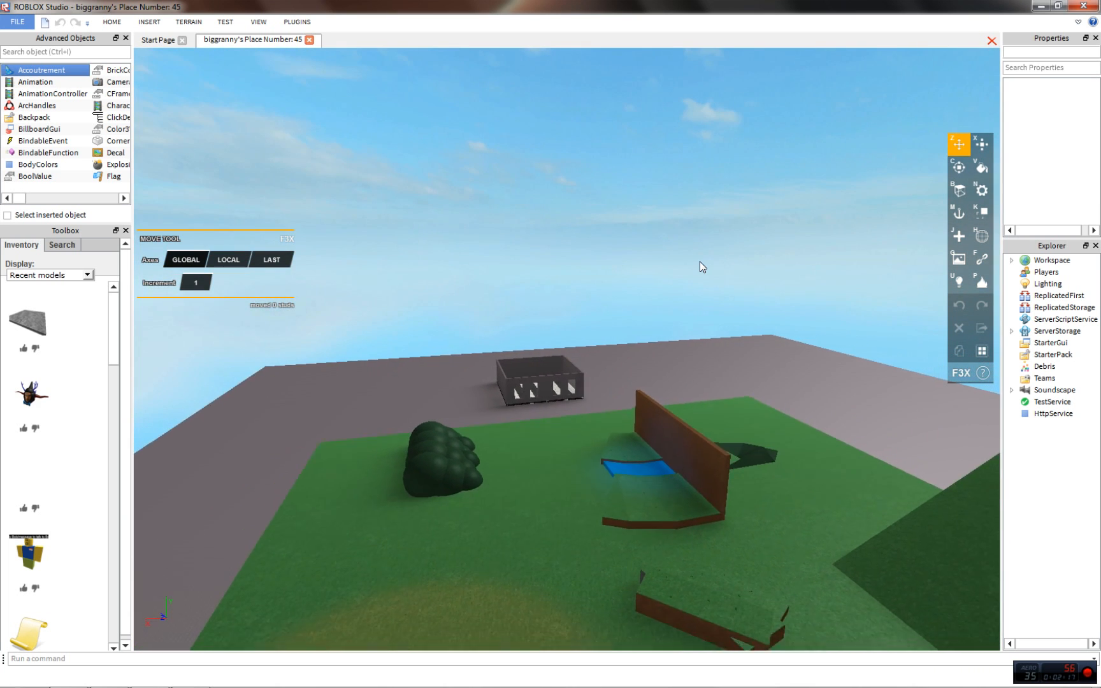
key(d)
key(s)
key(d)
key(w)
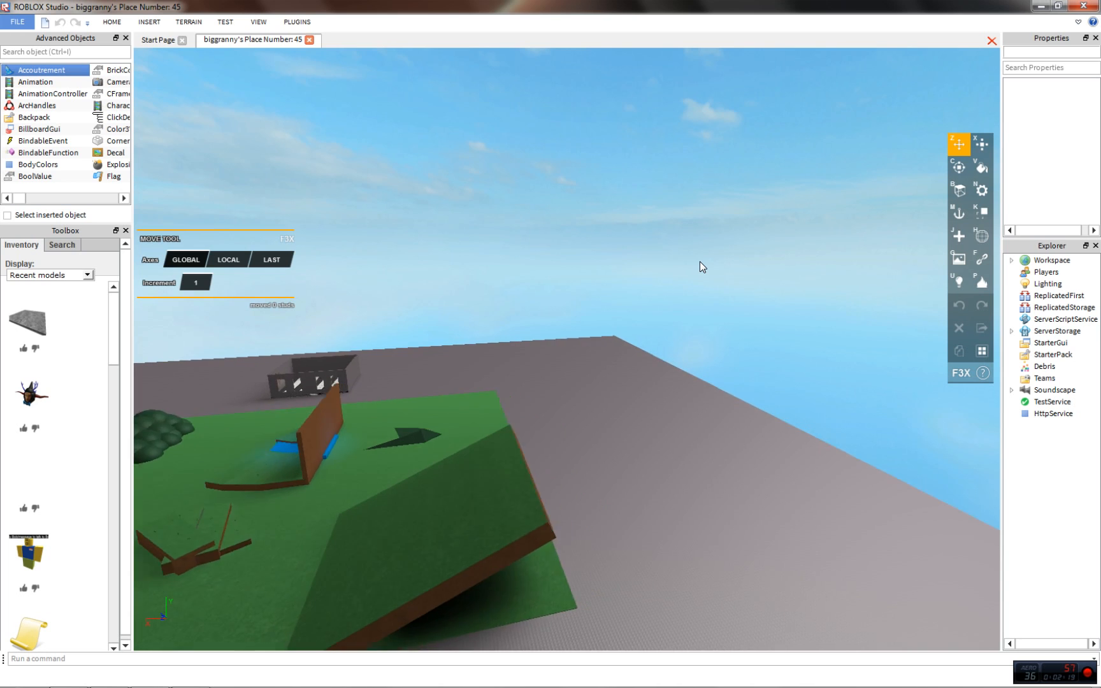
key(w)
right_drag(409, 393, 410, 392)
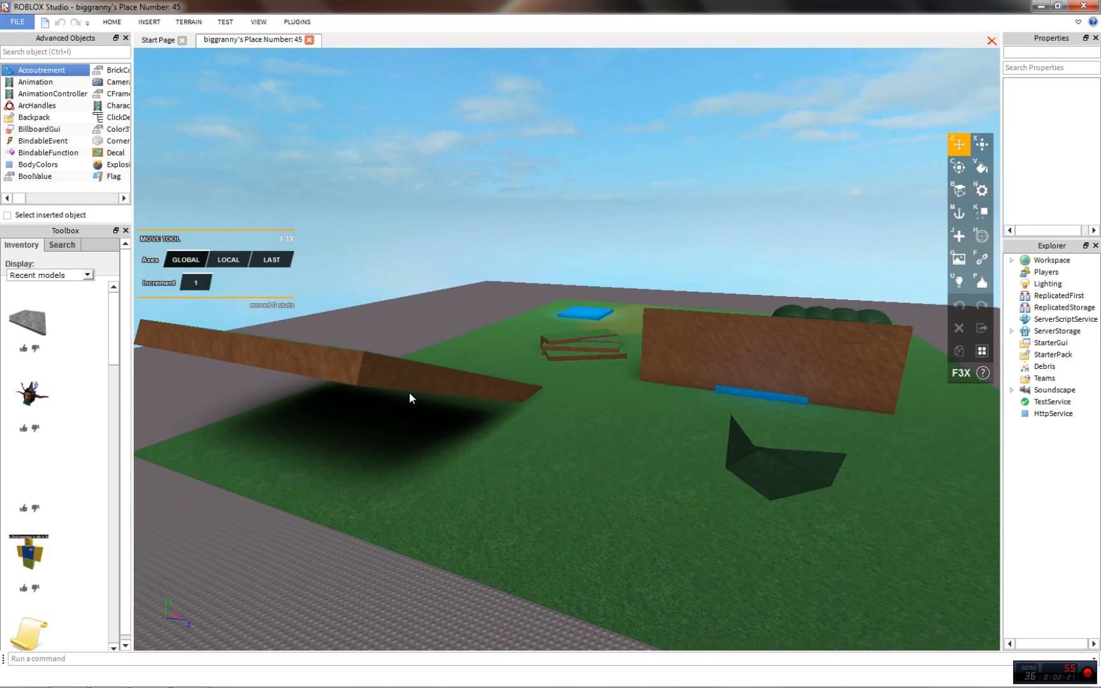
key(s)
right_drag(650, 441, 651, 441)
key(w)
key(d)
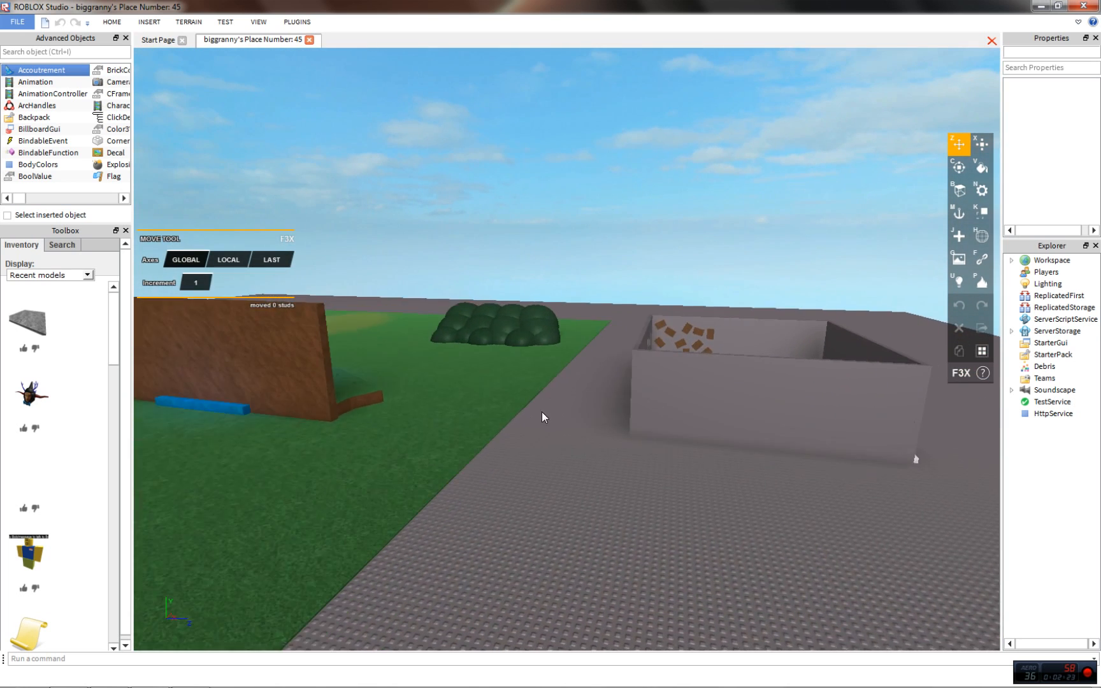
right_drag(400, 169, 400, 169)
key(w)
key(a)
Place a new part of type Cylinder in the scene with the F3X New Part tool
key(k)
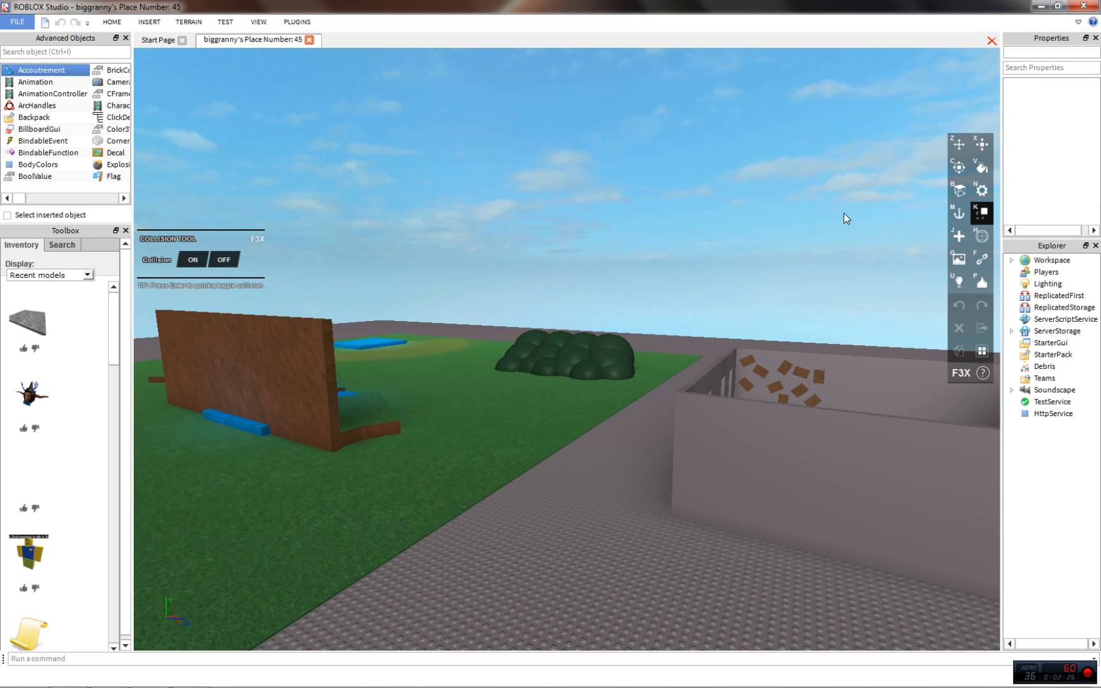
key(j)
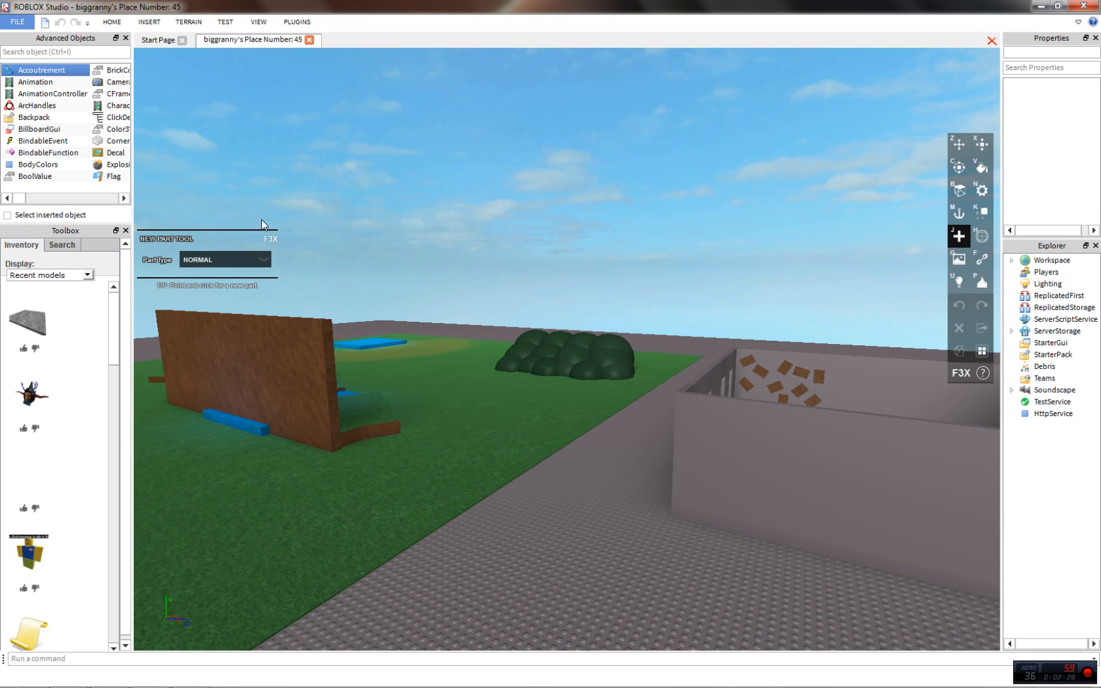
key(w)
click(249, 259)
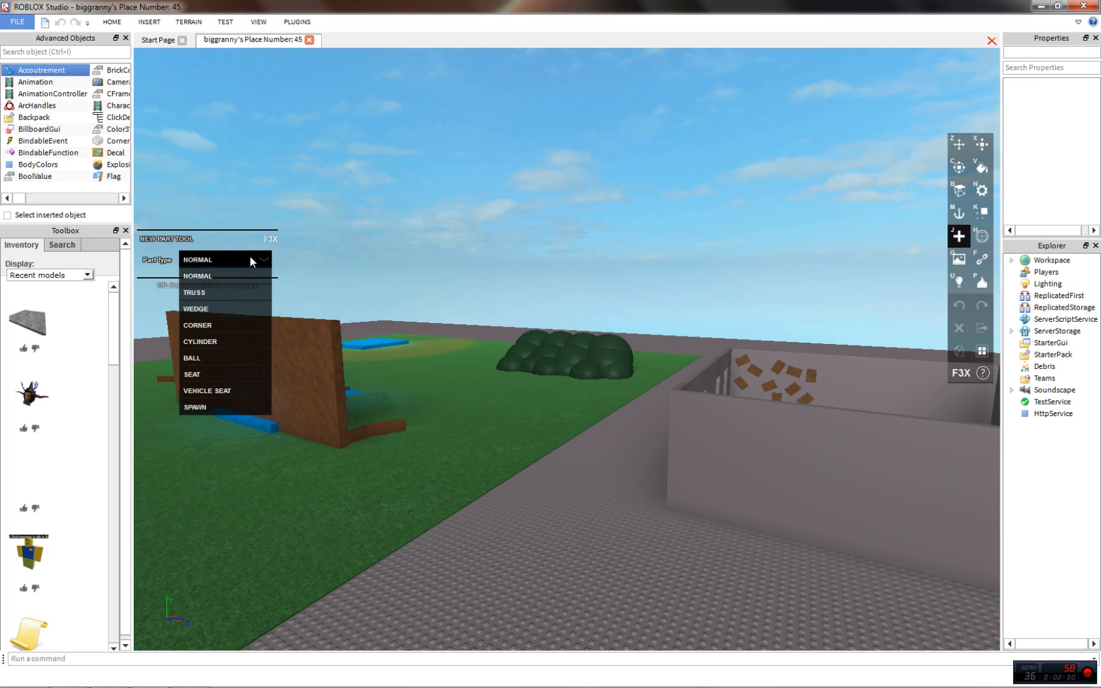
key(w)
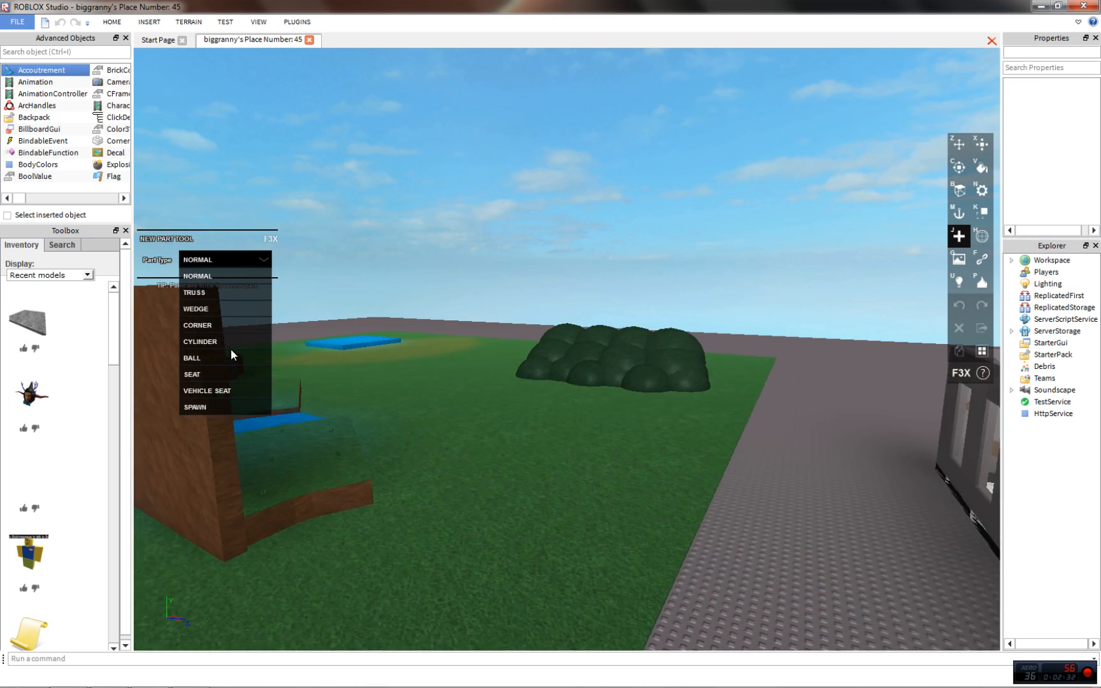
click(220, 340)
key(s)
click(473, 461)
key(w)
right_drag(500, 437, 499, 437)
key(s)
Delete the newly placed cylinder part
click(728, 297)
click(548, 369)
key(Delete)
key(s)
Place a new part of type Normal on the grey baseplate at about position 7, 0.49, 93
key(h)
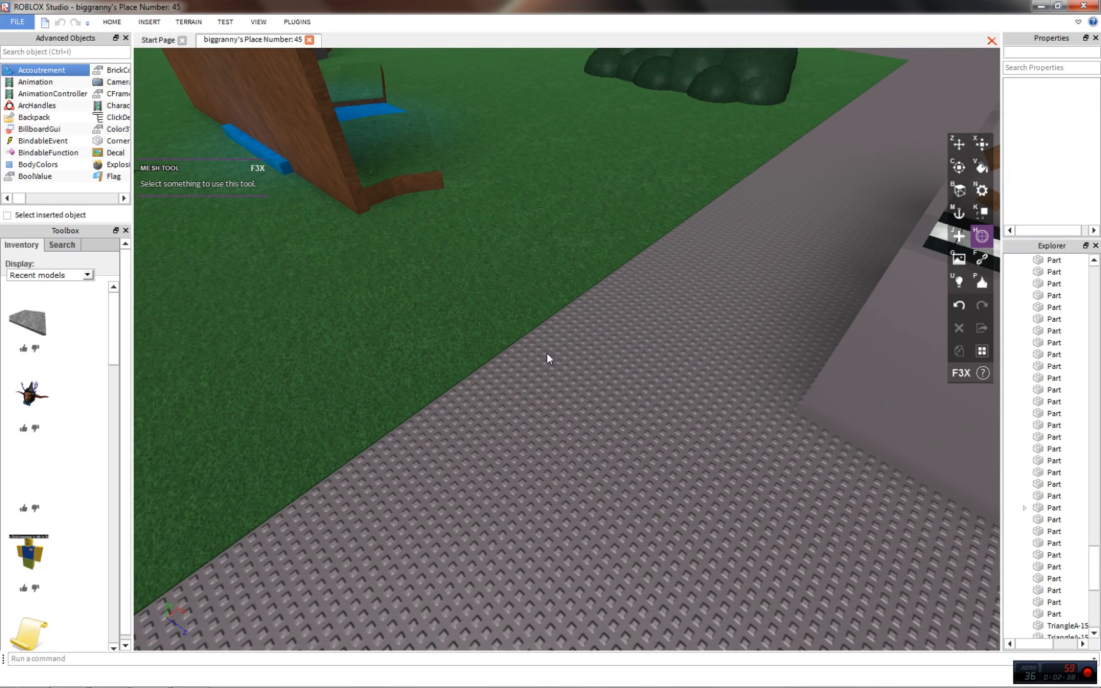
key(j)
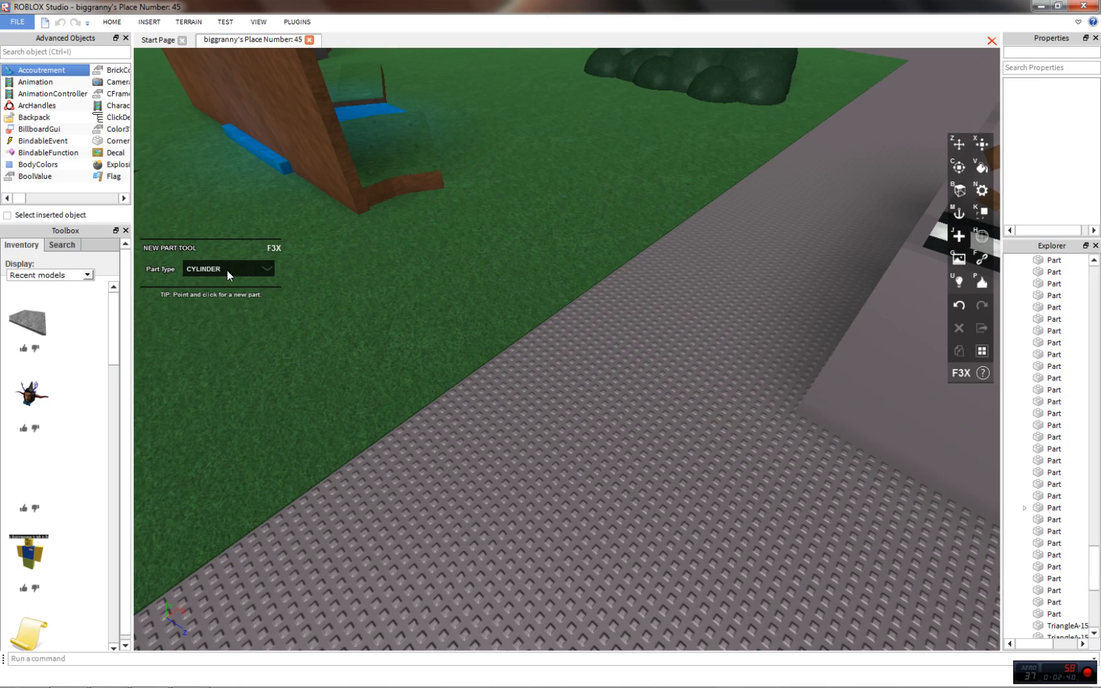
click(228, 270)
key(d)
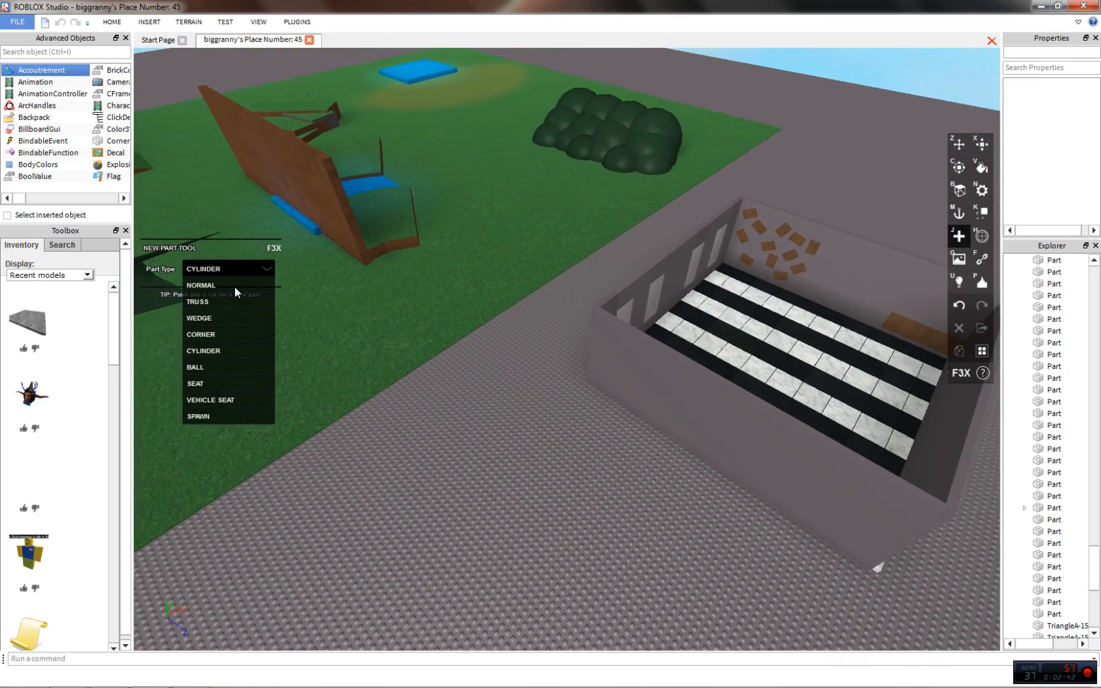
click(235, 287)
click(535, 402)
scroll(562, 457, up, 5)
drag(593, 333, 627, 274)
right_drag(628, 274, 626, 269)
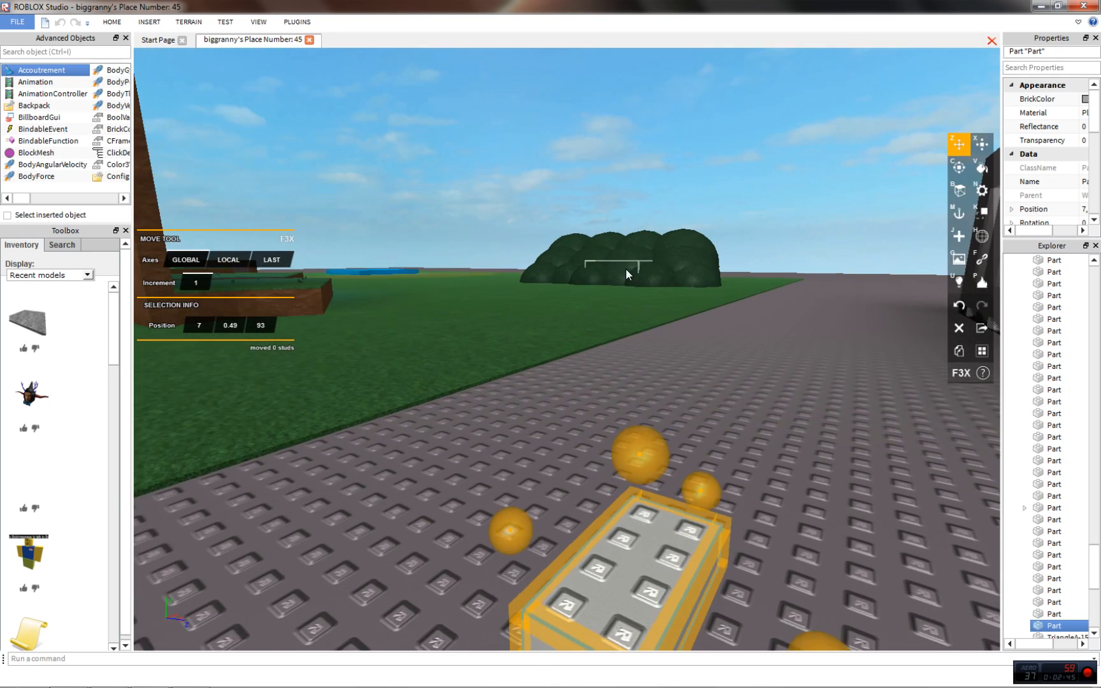
scroll(633, 277, down, 6)
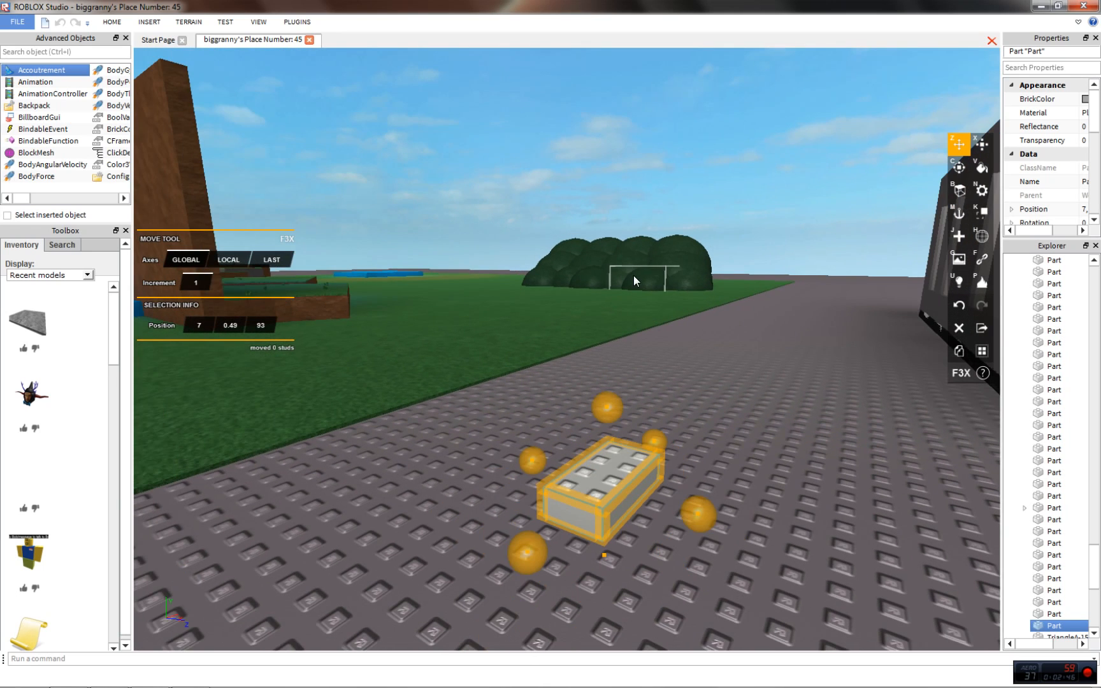
scroll(635, 214, up, 4)
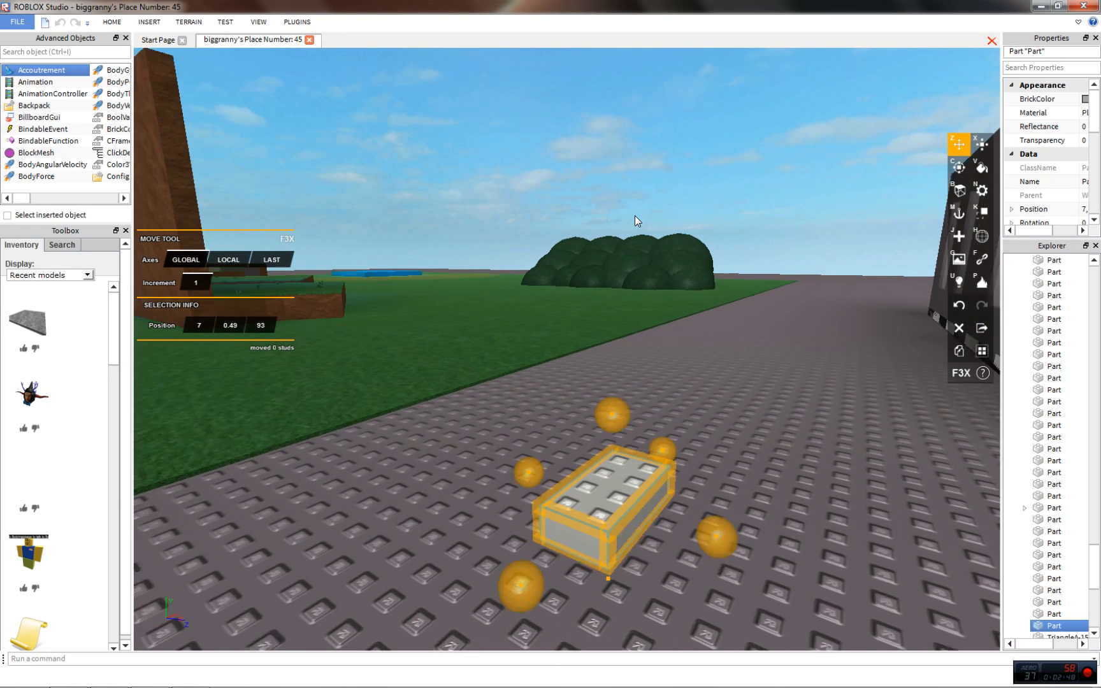
Add a Cylinder mesh to the selected part with the F3X Mesh tool
key(k)
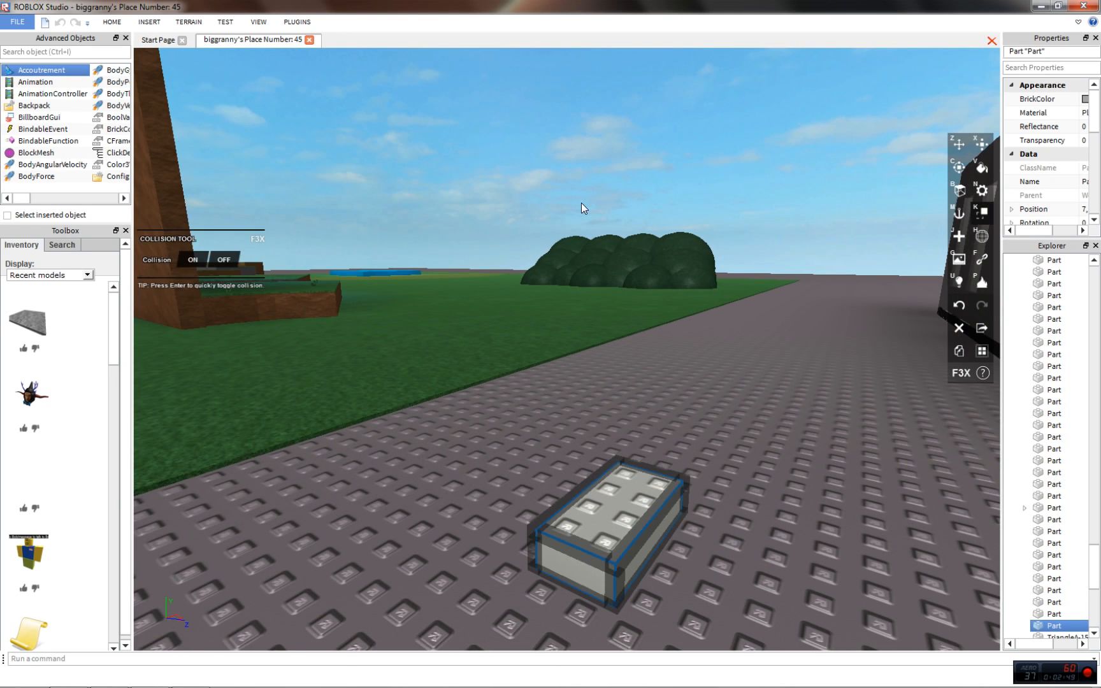
key(h)
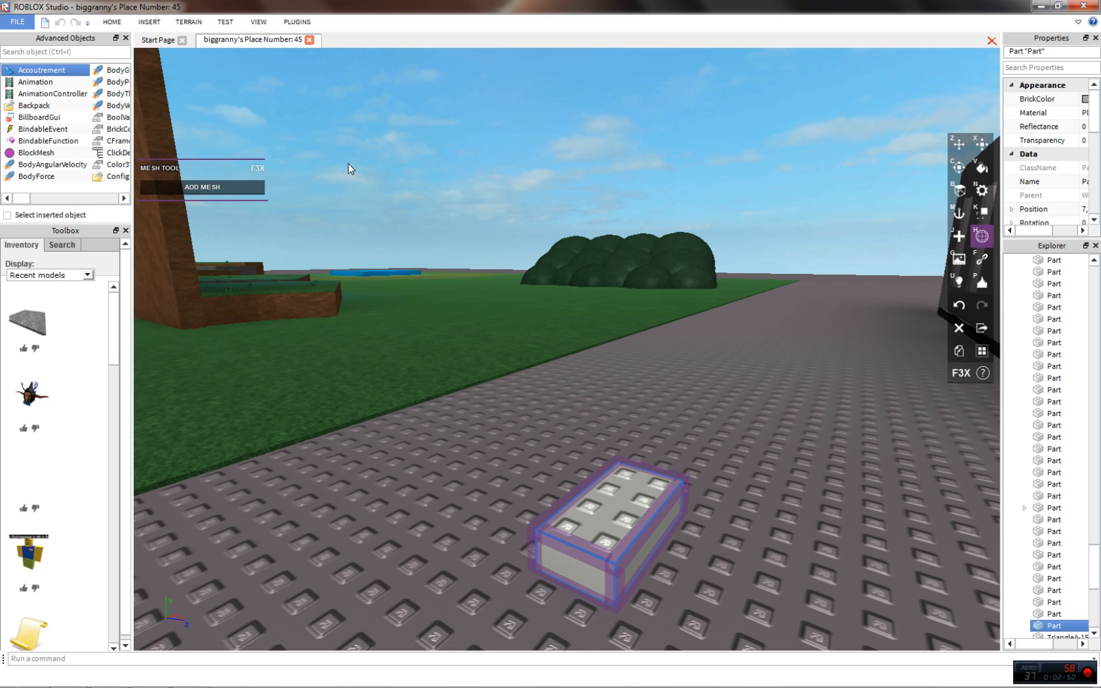
click(238, 197)
click(226, 220)
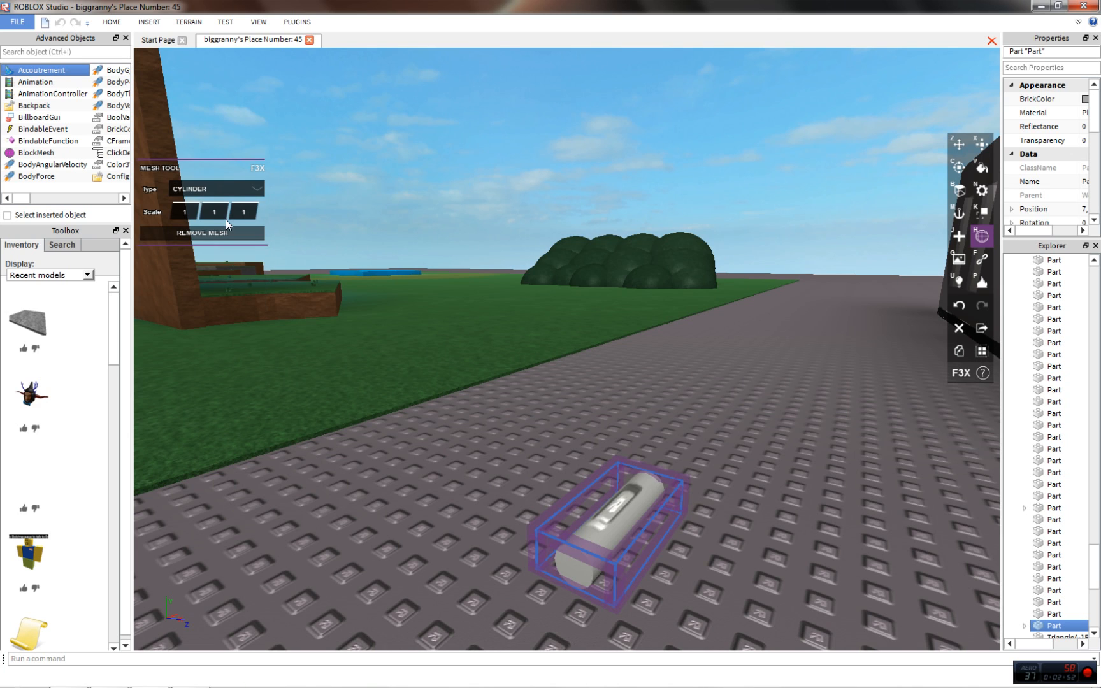
Set the surface type of the part's top side to Smooth
key(n)
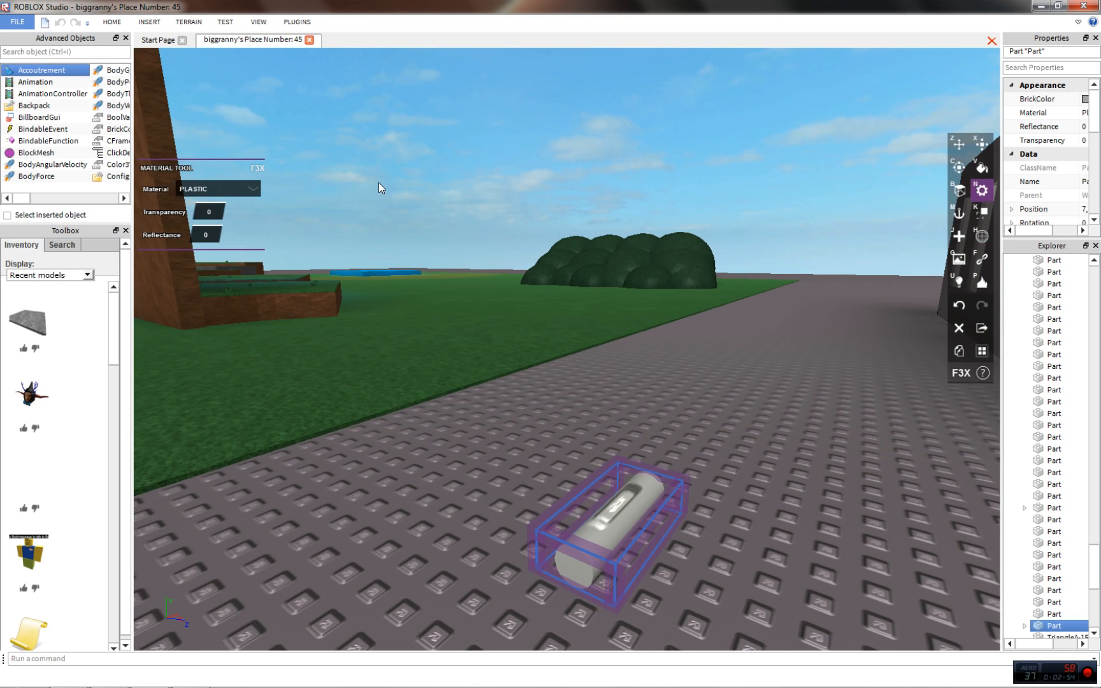
key(b)
key(h)
key(g)
key(b)
click(201, 189)
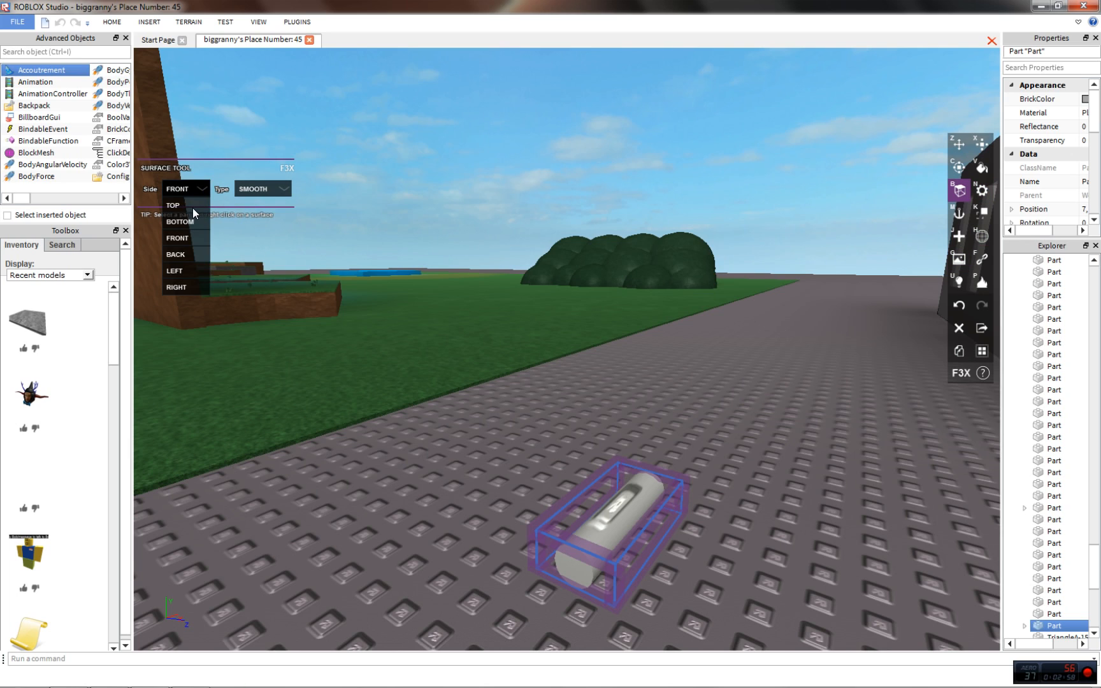
click(193, 206)
click(262, 190)
click(252, 237)
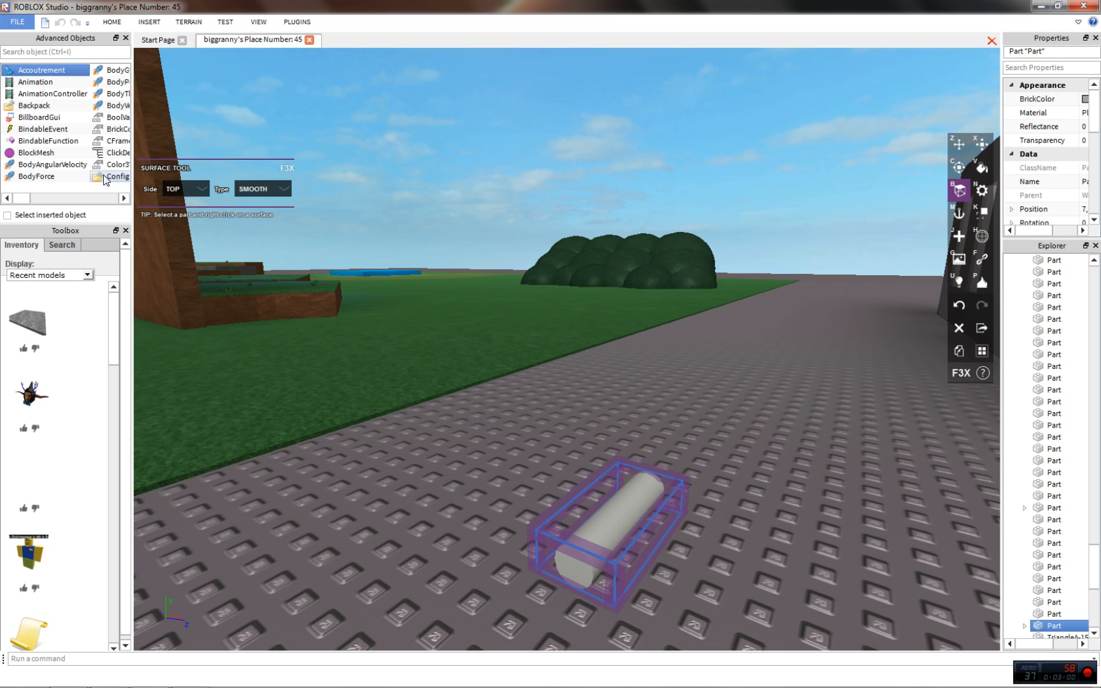
Set the surface type of the part's bottom side to Smooth
click(202, 190)
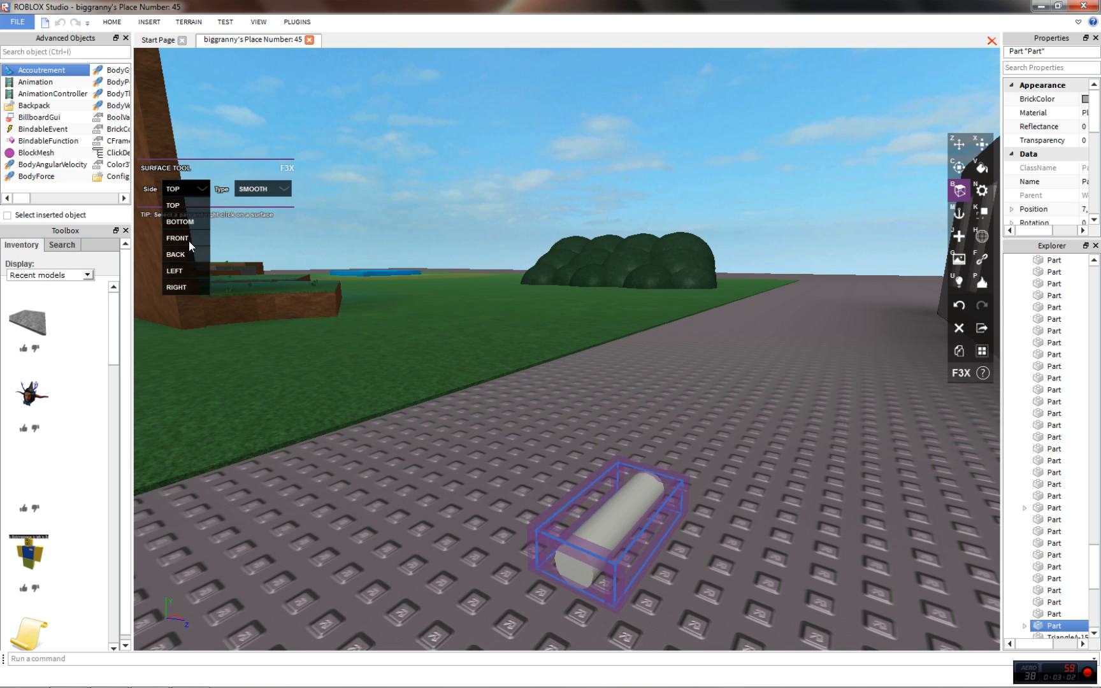
click(191, 220)
click(266, 191)
click(267, 223)
click(262, 191)
click(267, 238)
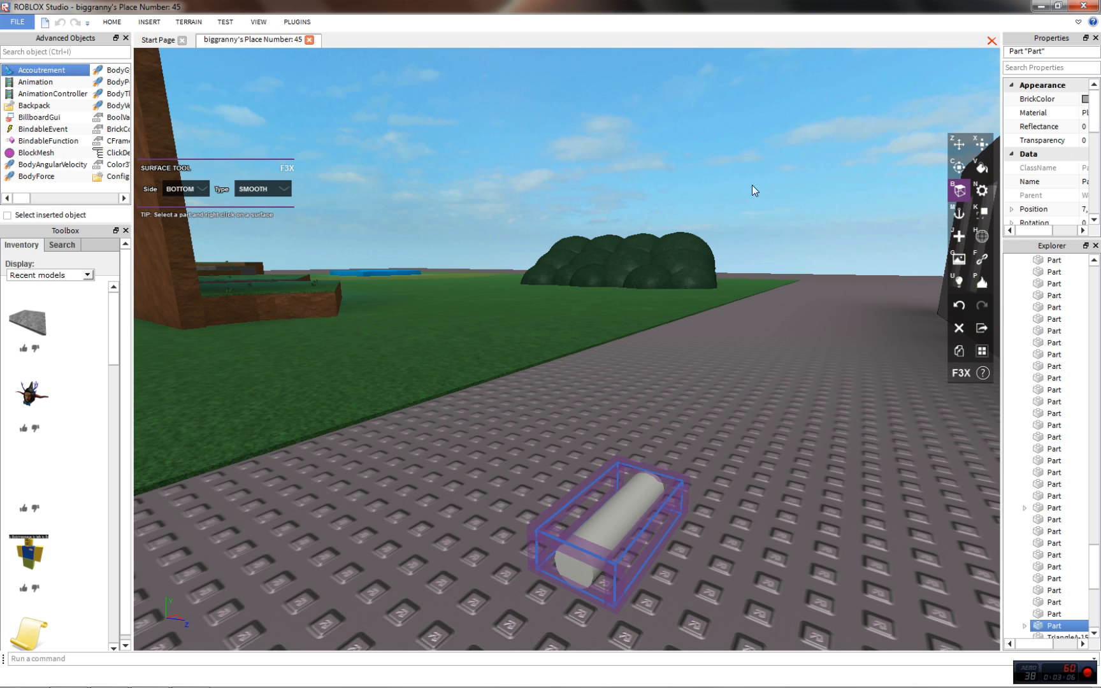
Move the cylinder to about 7, 0.49, 91 and rotate it around the blue axis until it stands upright
key(h)
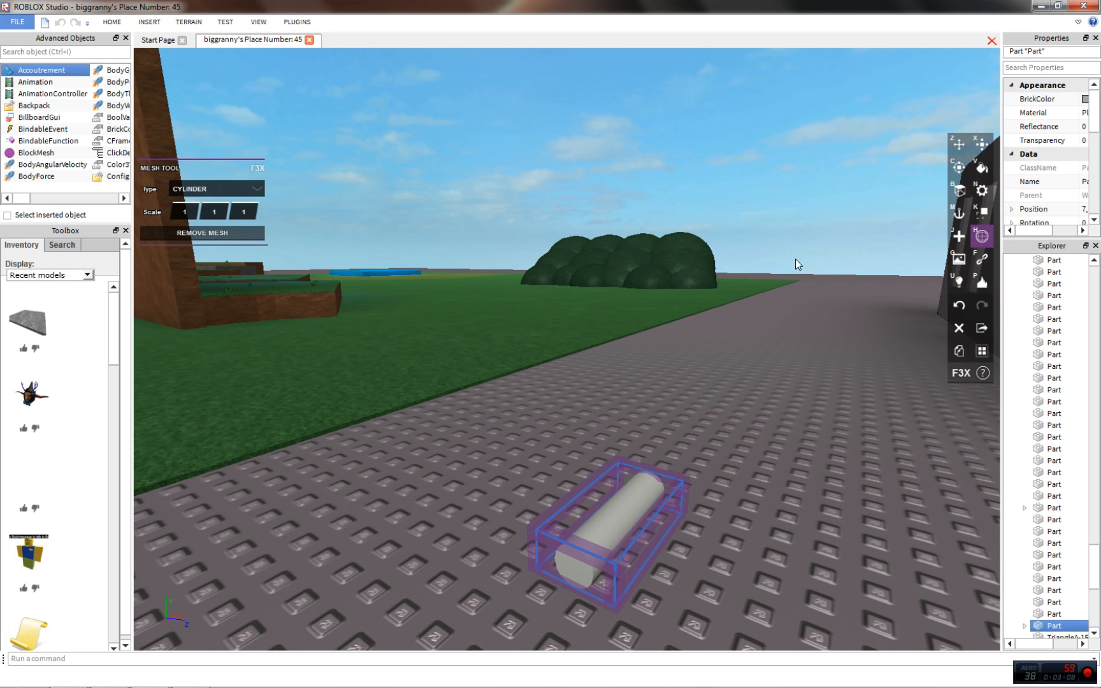
key(m)
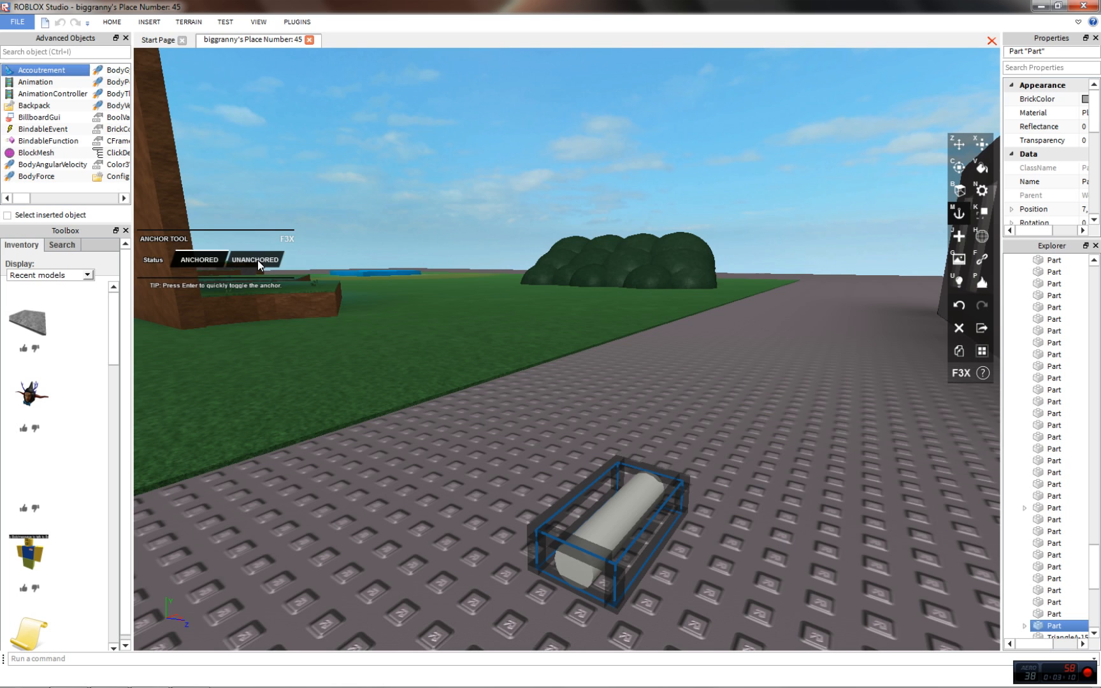
key(z)
drag(645, 529, 574, 461)
scroll(691, 553, down, 2)
scroll(603, 461, up, 1)
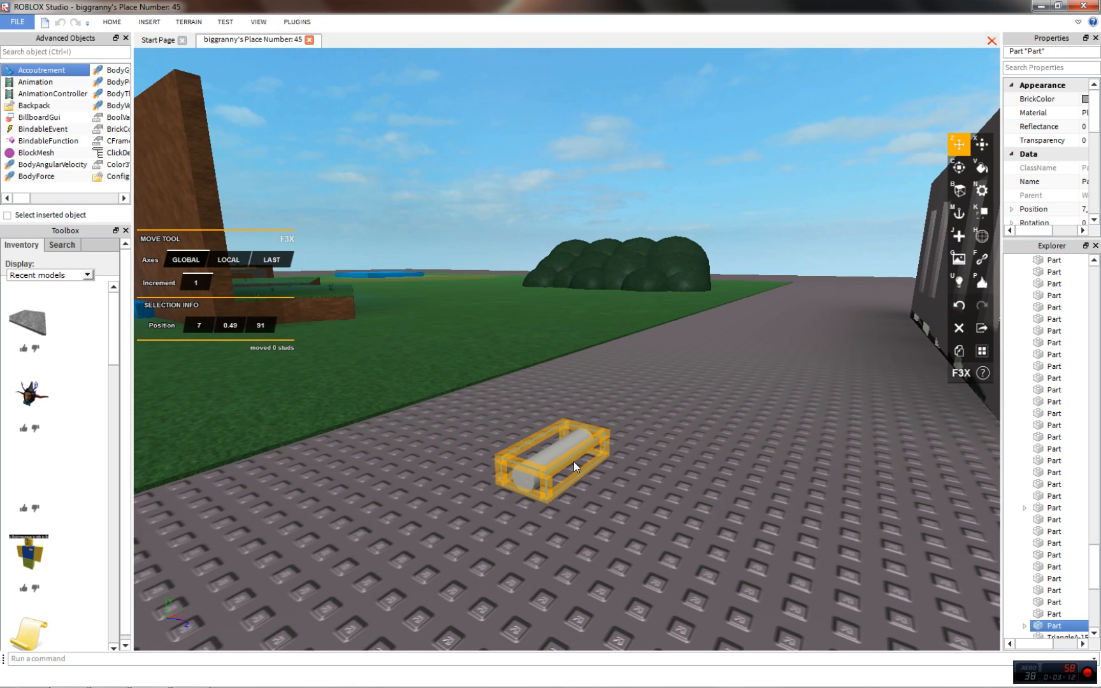
key(c)
right_drag(579, 241, 638, 365)
drag(578, 370, 490, 495)
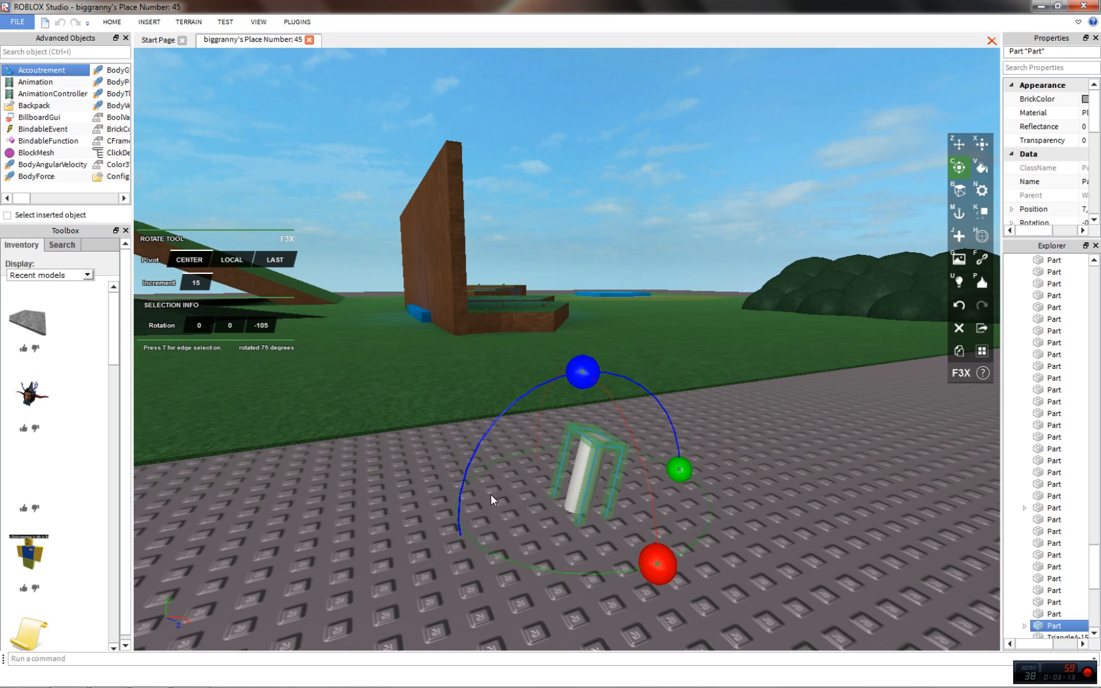
Move the upright cylinder to about 4.5, 1.99, 94 on the baseplate and deselect it
key(z)
drag(591, 495, 569, 475)
scroll(702, 309, down, 3)
scroll(638, 382, up, 2)
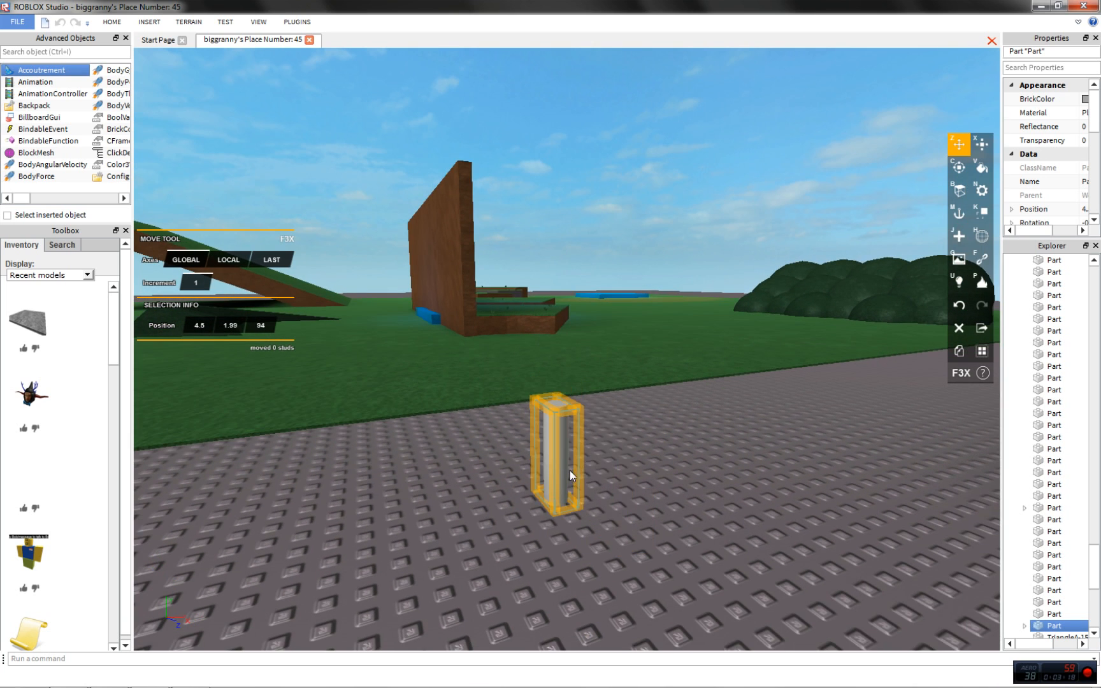
scroll(574, 382, up, 2)
click(578, 194)
key(a)
right_drag(580, 194, 587, 189)
key(s)
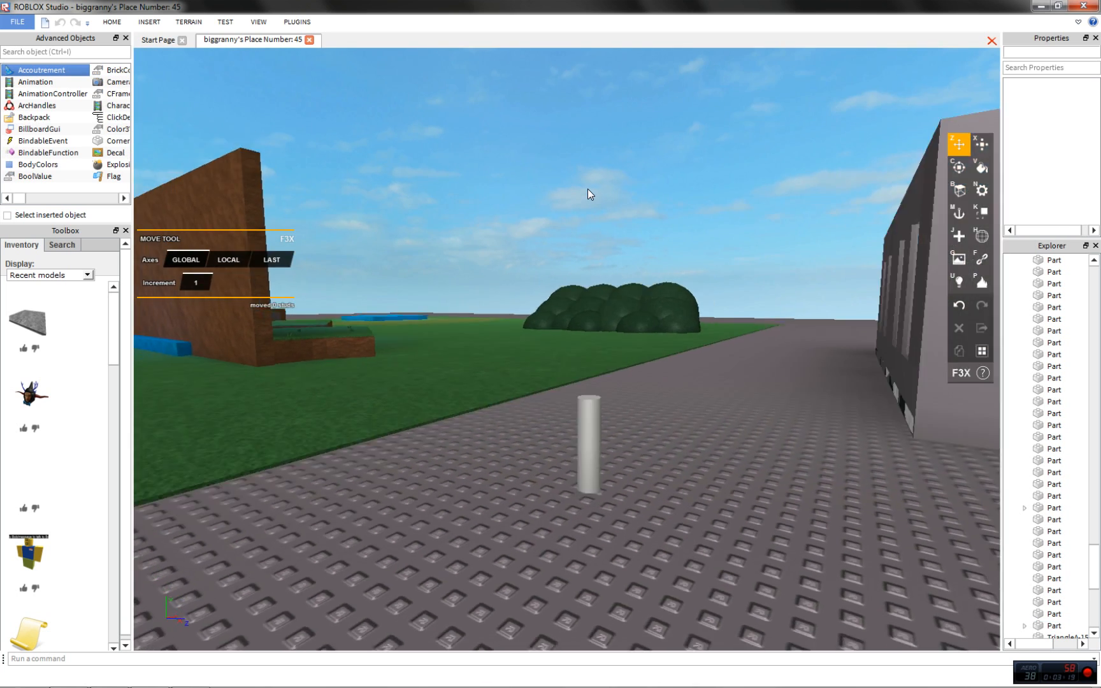
Widen the upright cylinder by 1 stud to a size of 4, 2, 2
click(524, 419)
key(x)
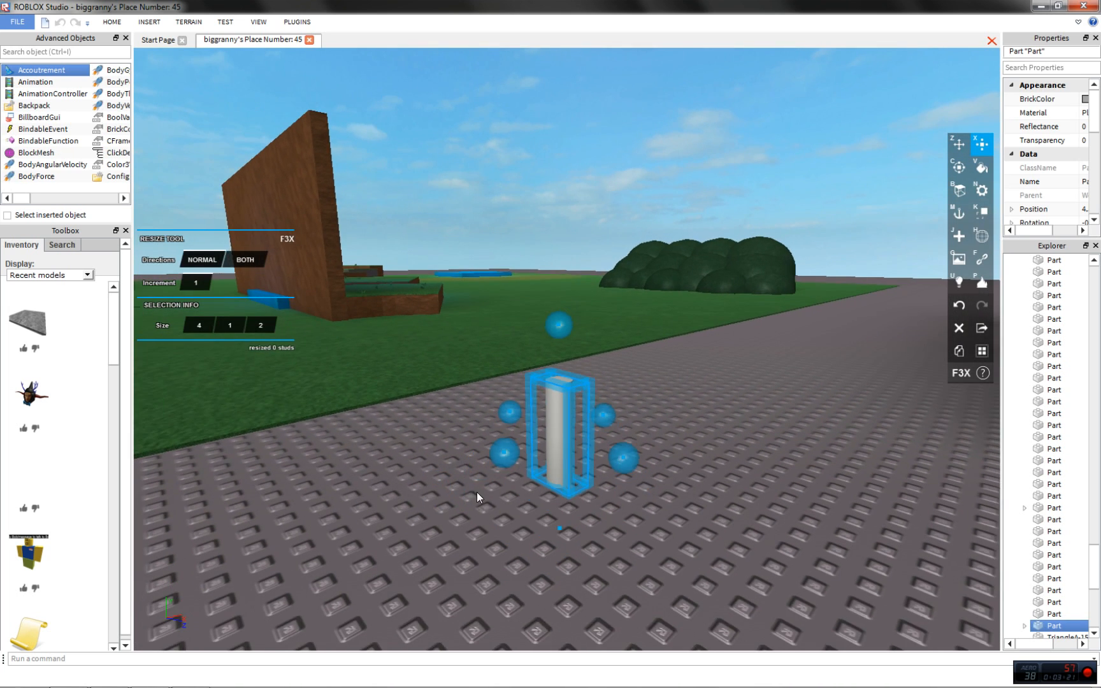
drag(491, 479, 455, 488)
scroll(504, 266, down, 4)
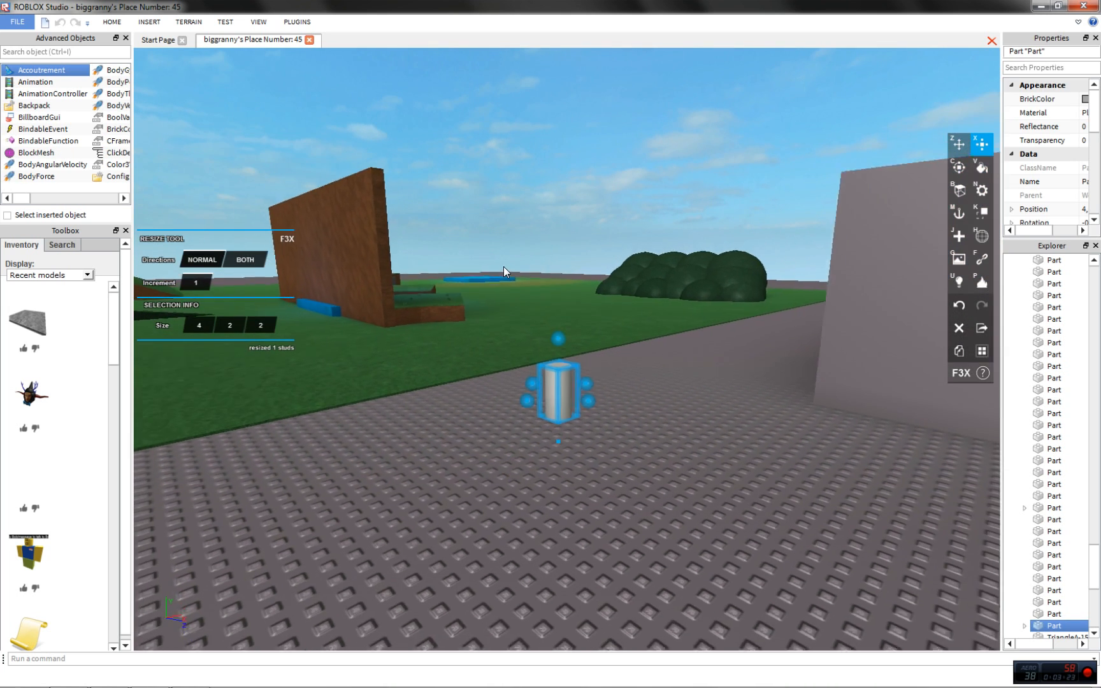
Move the cylinder onto an empty stretch of the baseplate away from the grass
scroll(554, 384, up, 2)
key(z)
drag(553, 385, 700, 402)
Stretch the cylinder upward into a column with a size of about 11, 2, 2, then deselect it
key(x)
right_drag(700, 402, 536, 411)
scroll(651, 376, up, 2)
scroll(534, 440, down, 3)
scroll(534, 465, down, 1)
drag(540, 436, 541, 432)
drag(545, 362, 555, 317)
right_drag(568, 296, 575, 260)
drag(642, 206, 649, 188)
right_drag(649, 188, 676, 164)
key(w)
key(s)
key(w)
key(w)
click(678, 141)
key(w)
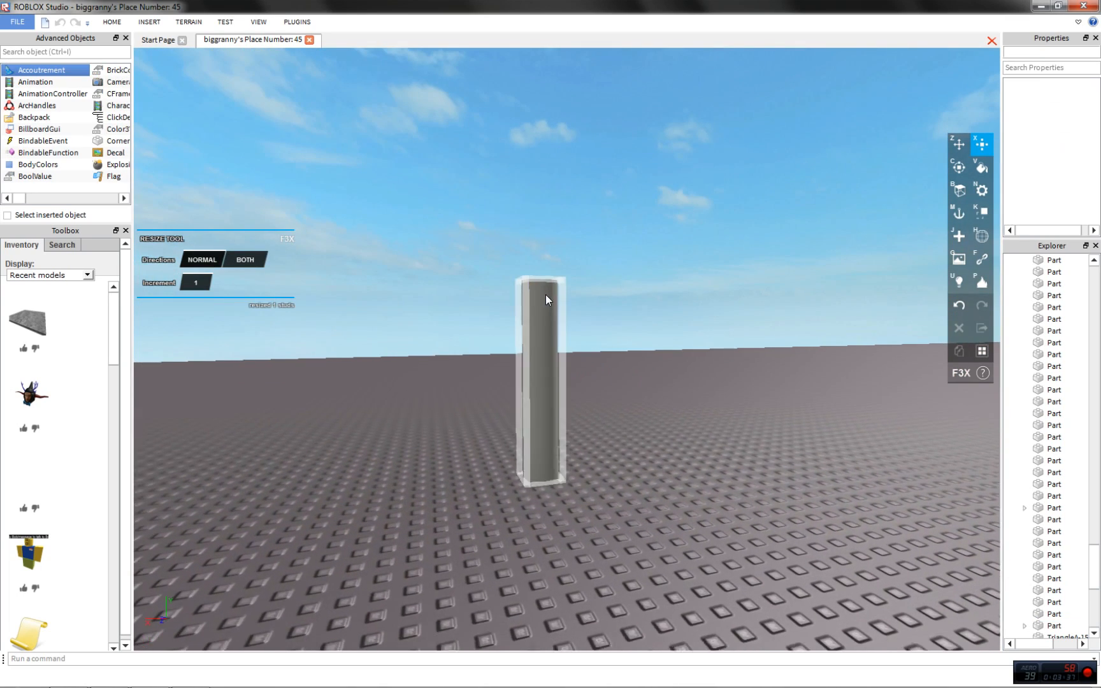
Reselect the column and extend its upper end to a height of about 12 studs
key(s)
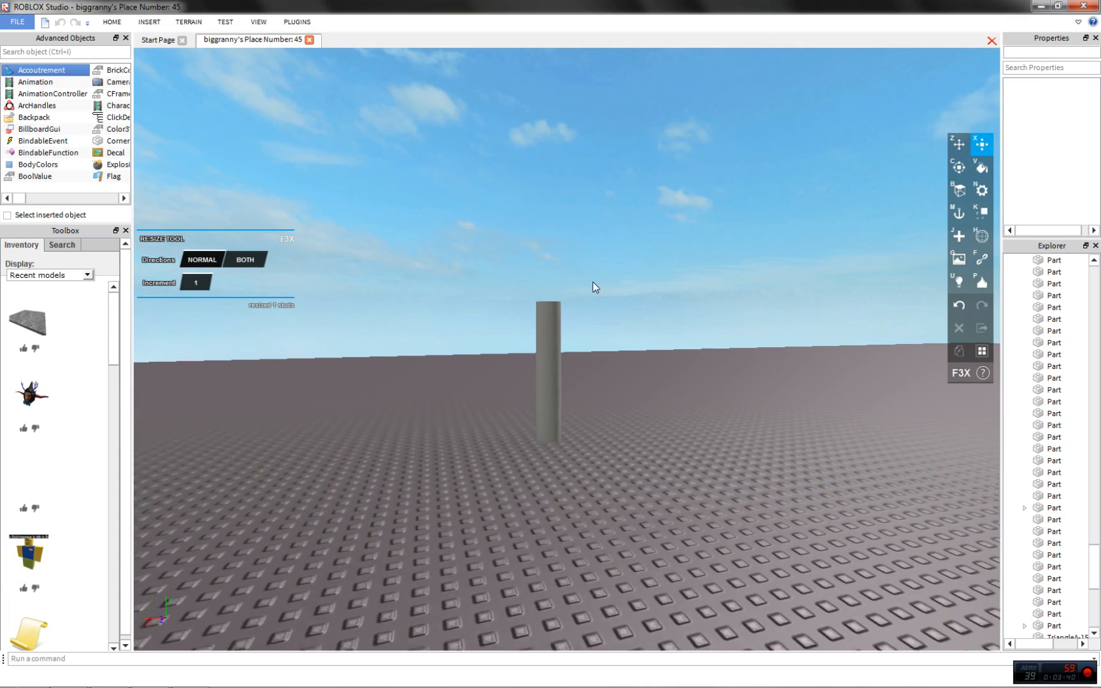
click(557, 323)
key(w)
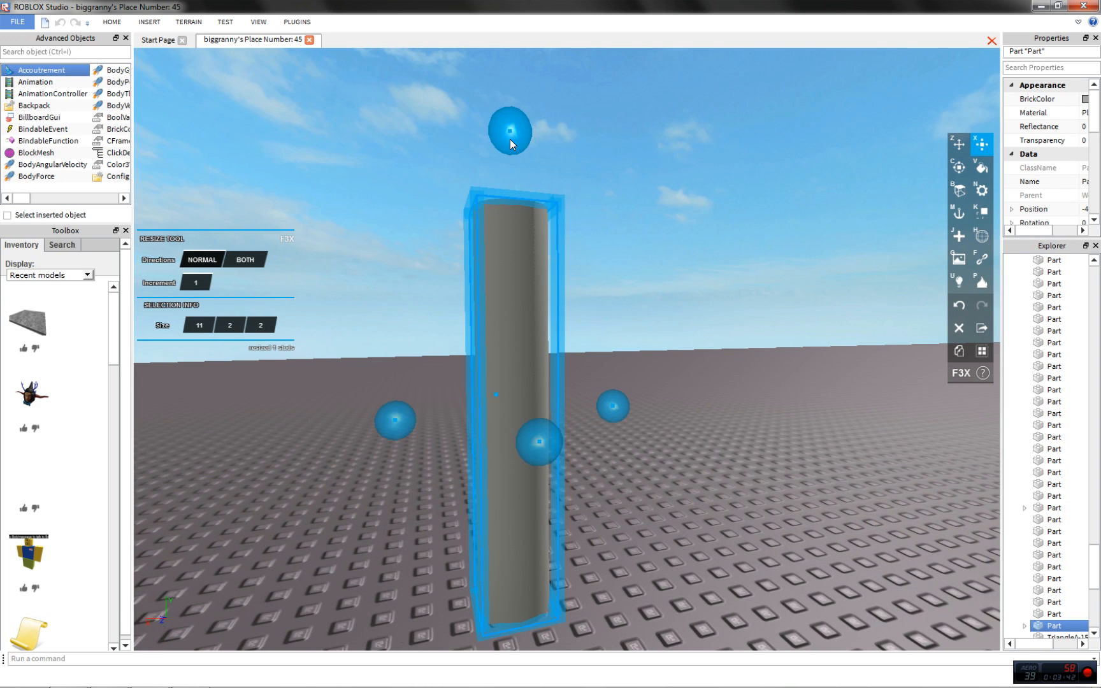
drag(517, 144, 525, 112)
Paint the column dark brown with the F3X Paint tool
key(s)
key(z)
key(w)
key(v)
key(a)
click(141, 324)
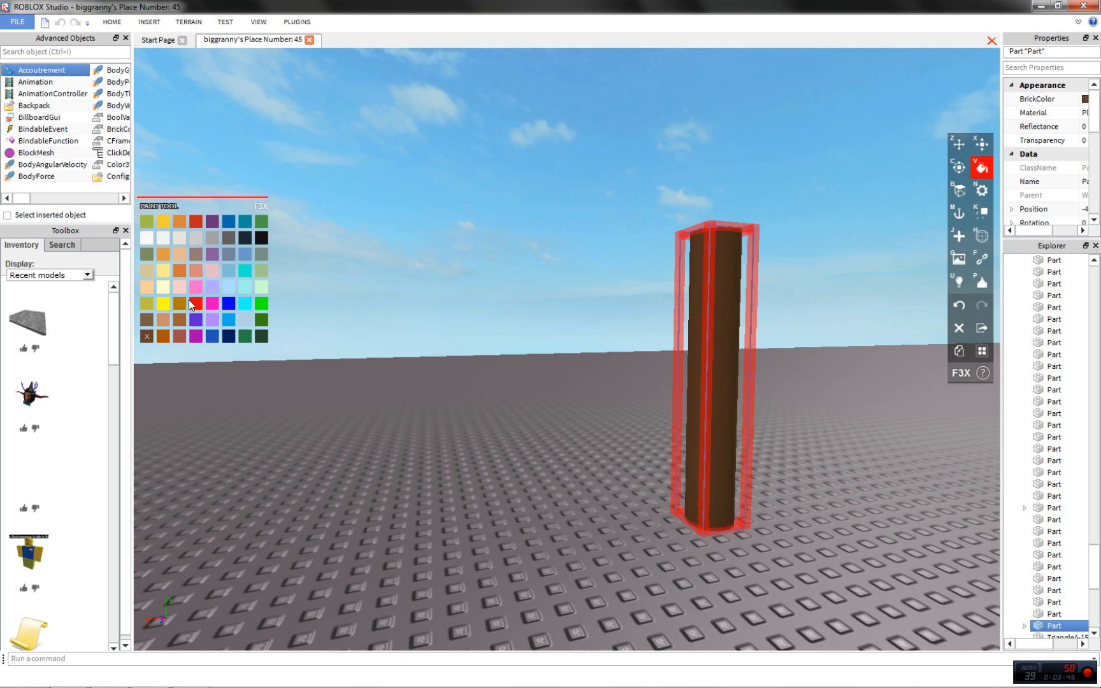
Change the brown column's material to Wood
key(n)
key(w)
click(215, 190)
key(s)
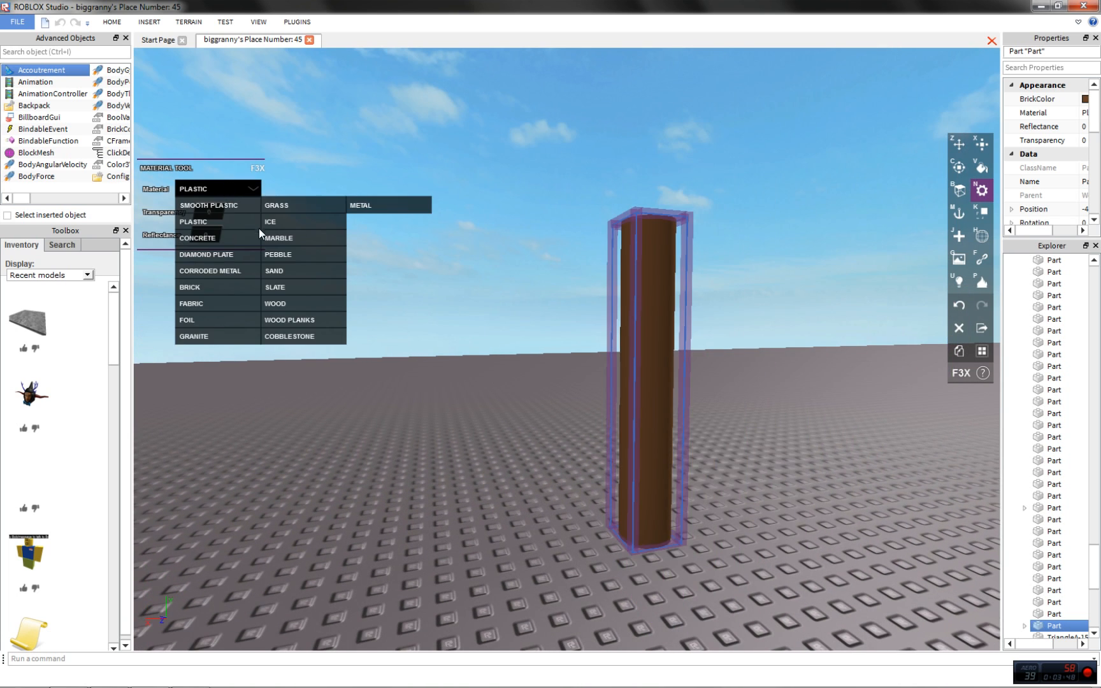
key(z)
key(n)
click(279, 304)
key(z)
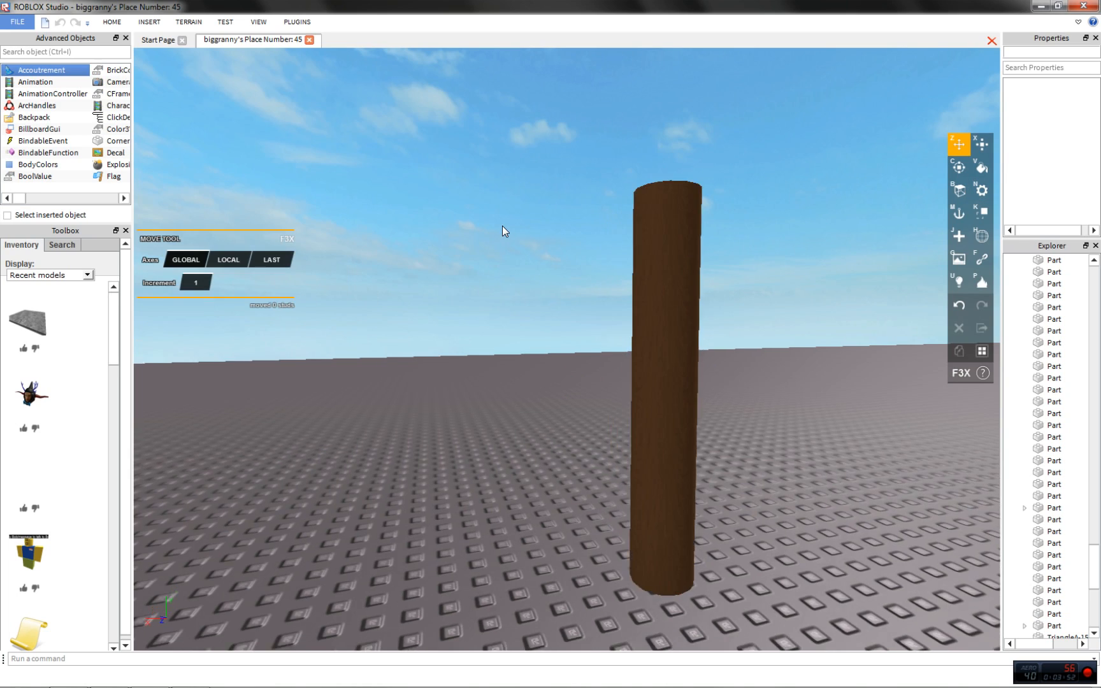
Select the wooden trunk and duplicate it in place
key(w)
key(s)
right_drag(606, 314, 606, 313)
key(d)
key(s)
key(c)
key(d)
key(z)
key(w)
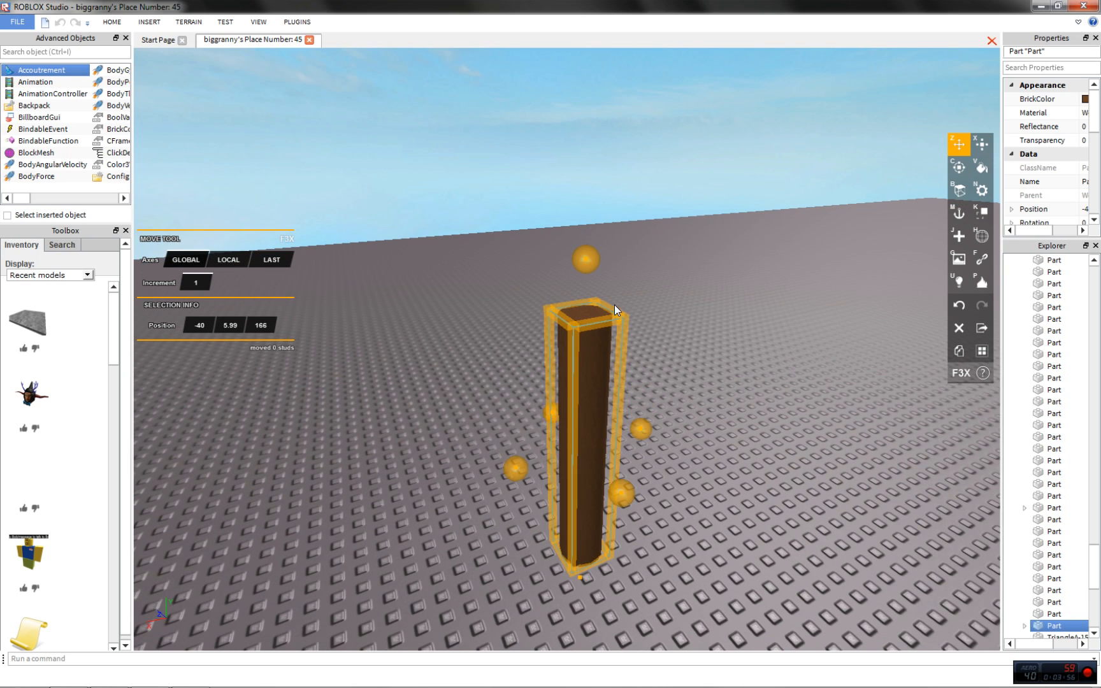
key(w)
key(c)
key(s)
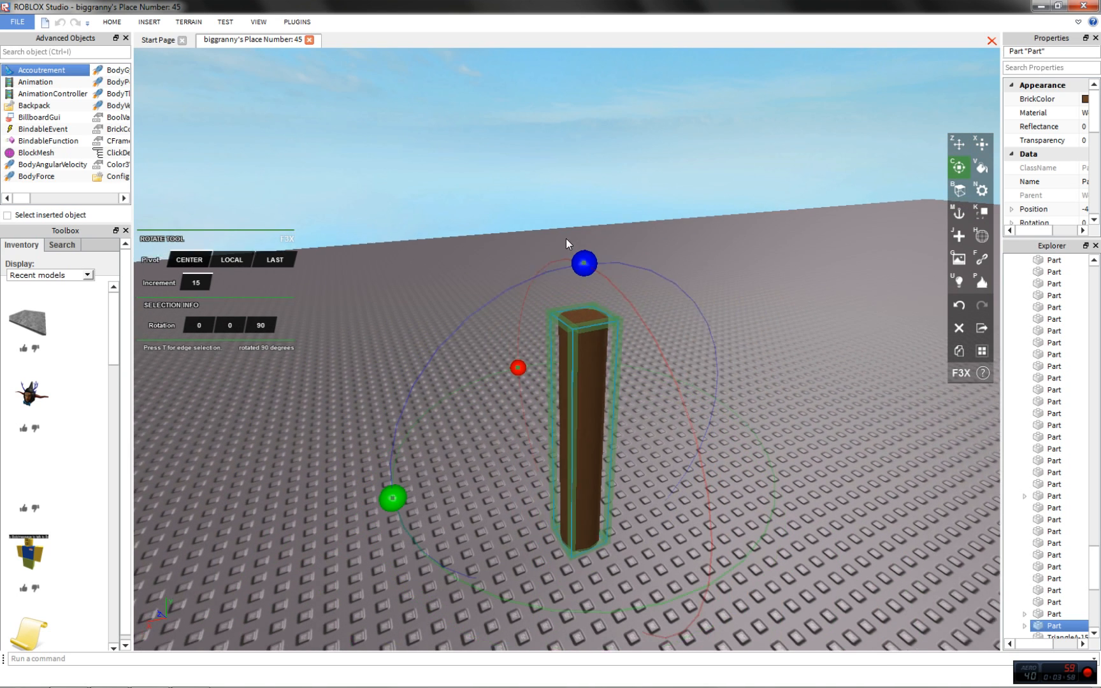
Tilt the duplicate trunk 15 degrees and slide it 8 studs down along its own length using the Last axes
drag(576, 284, 621, 299)
key(z)
right_drag(620, 300, 621, 300)
key(w)
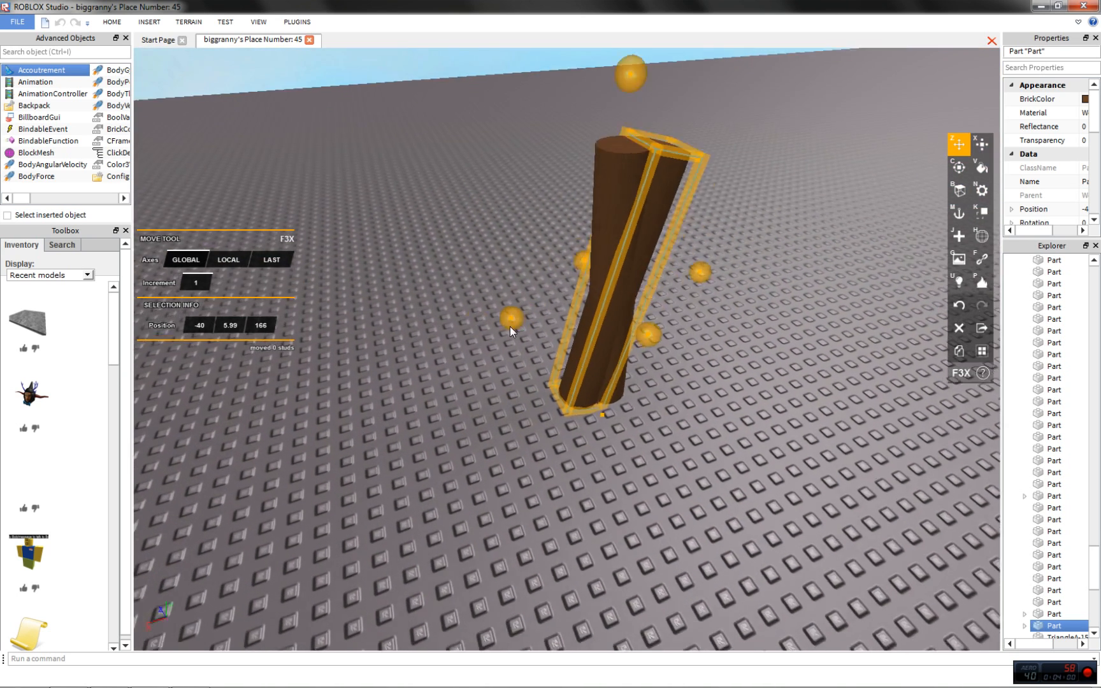
key(s)
click(280, 262)
drag(552, 412, 507, 491)
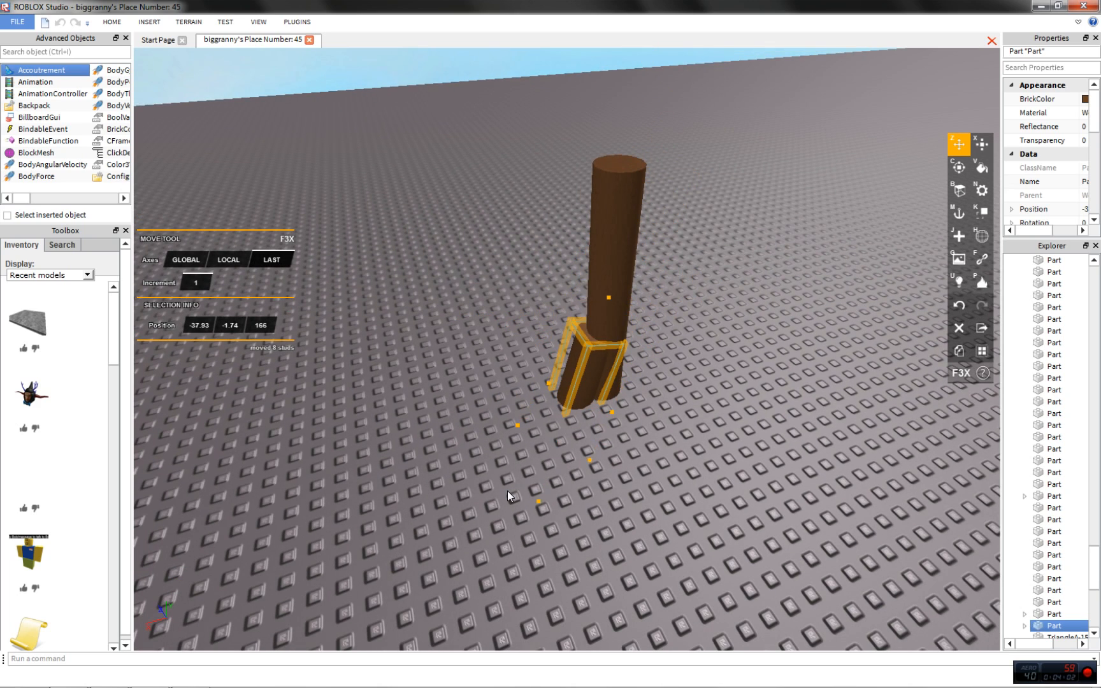
Tilt the duplicate further and shorten it from its lower end into a stubby root at the trunk's foot
key(w)
key(c)
key(s)
drag(588, 352, 621, 358)
key(z)
key(w)
key(x)
key(s)
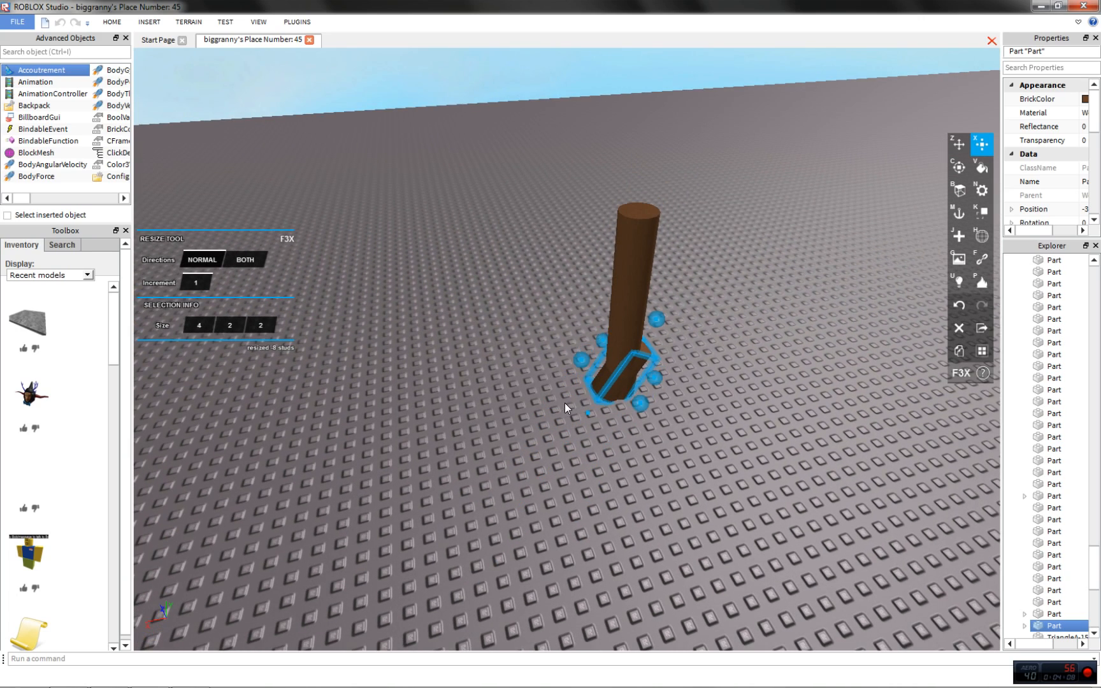
Set the move increment to 0.1 and position the angled root at about -38.81, 0.99, 166 against the trunk
key(z)
key(w)
right_drag(552, 408, 551, 395)
key(d)
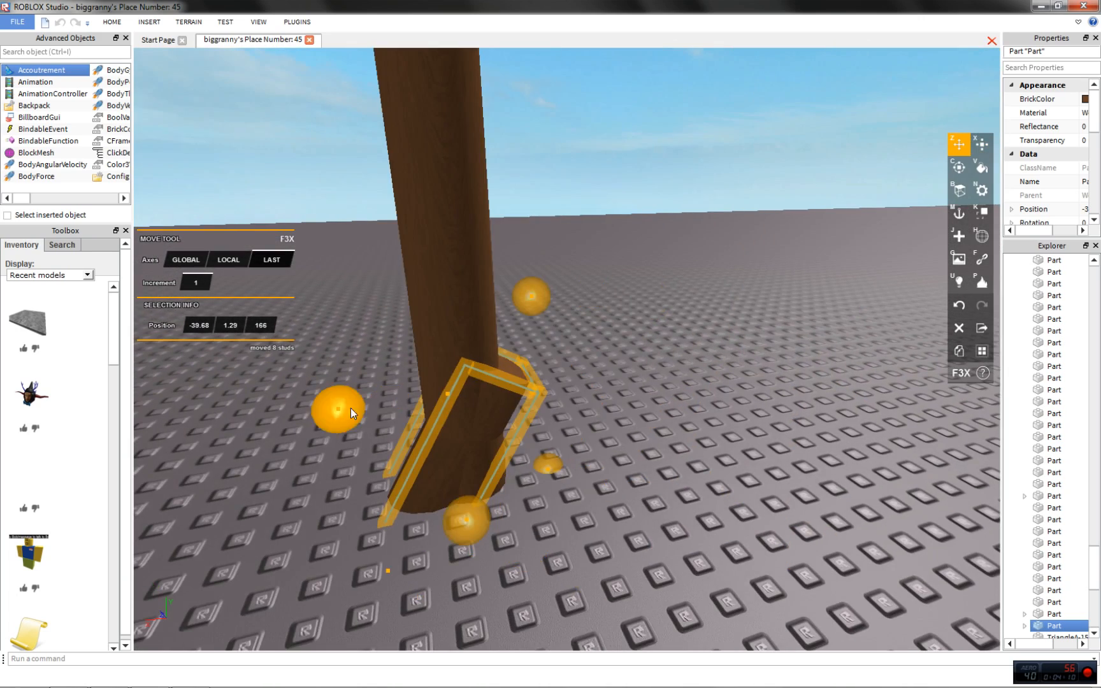
drag(350, 408, 304, 410)
text(a)
text(0.1)
drag(484, 339, 553, 334)
drag(566, 476, 571, 481)
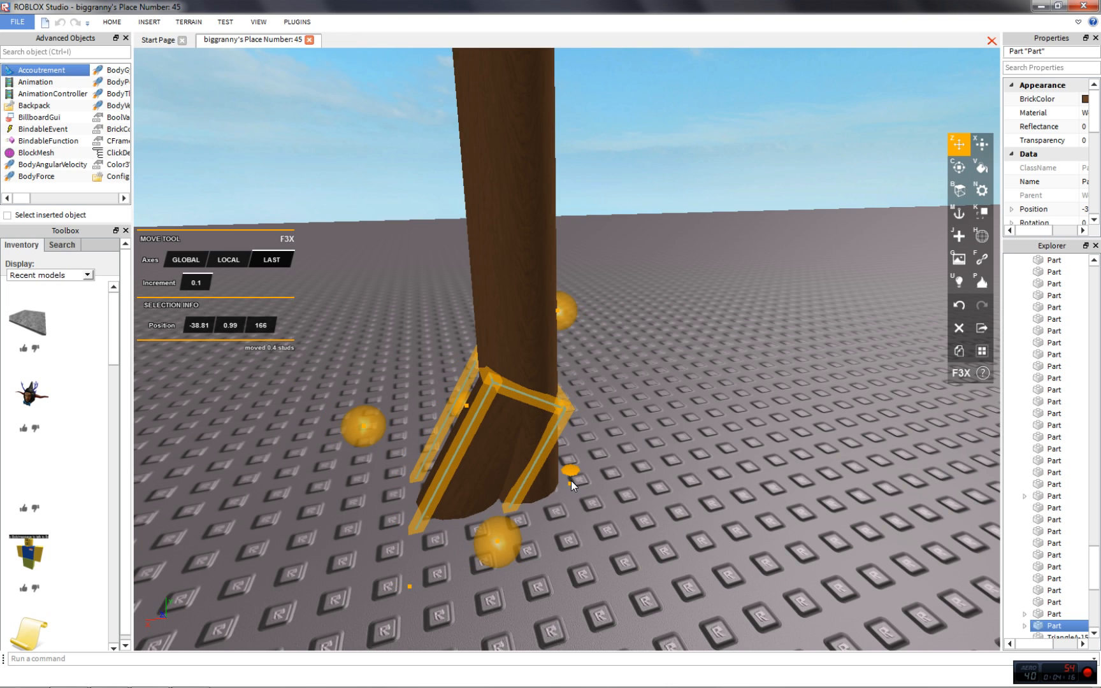
click(602, 420)
scroll(601, 419, down, 5)
scroll(612, 419, up, 5)
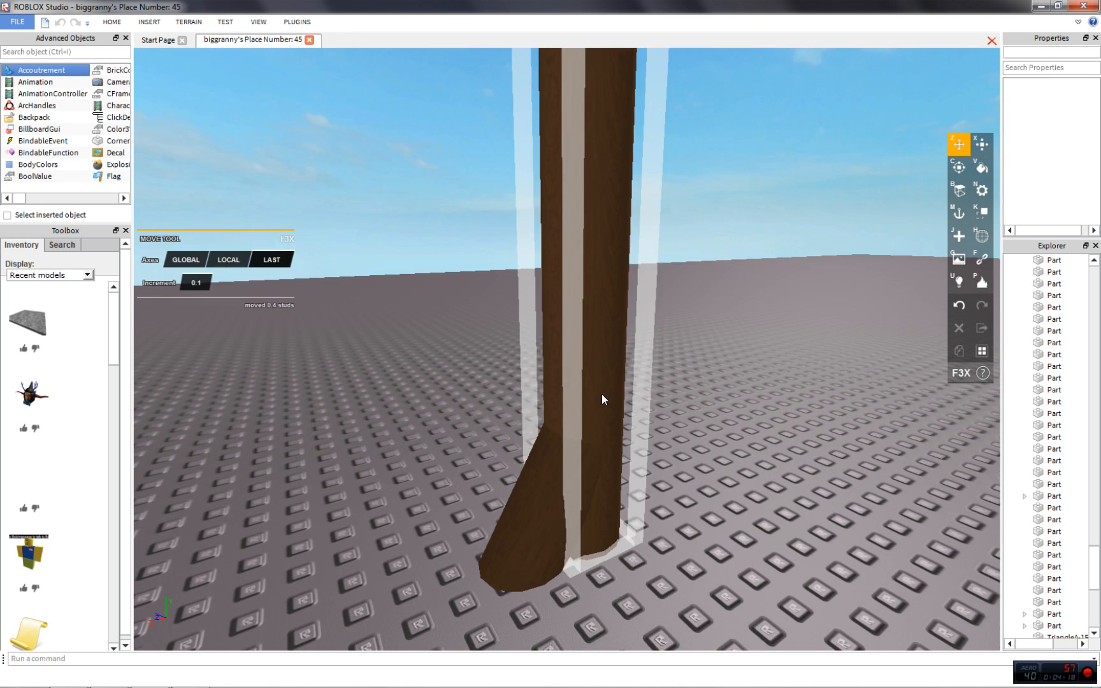
Duplicate the trunk and resize the copy into a thicker base piece, 3 studs tall and 2.5 by 2.5 wide
click(609, 339)
key(shift+c)
scroll(610, 339, down, 2)
right_drag(609, 339, 604, 255)
key(x)
drag(594, 201, 618, 471)
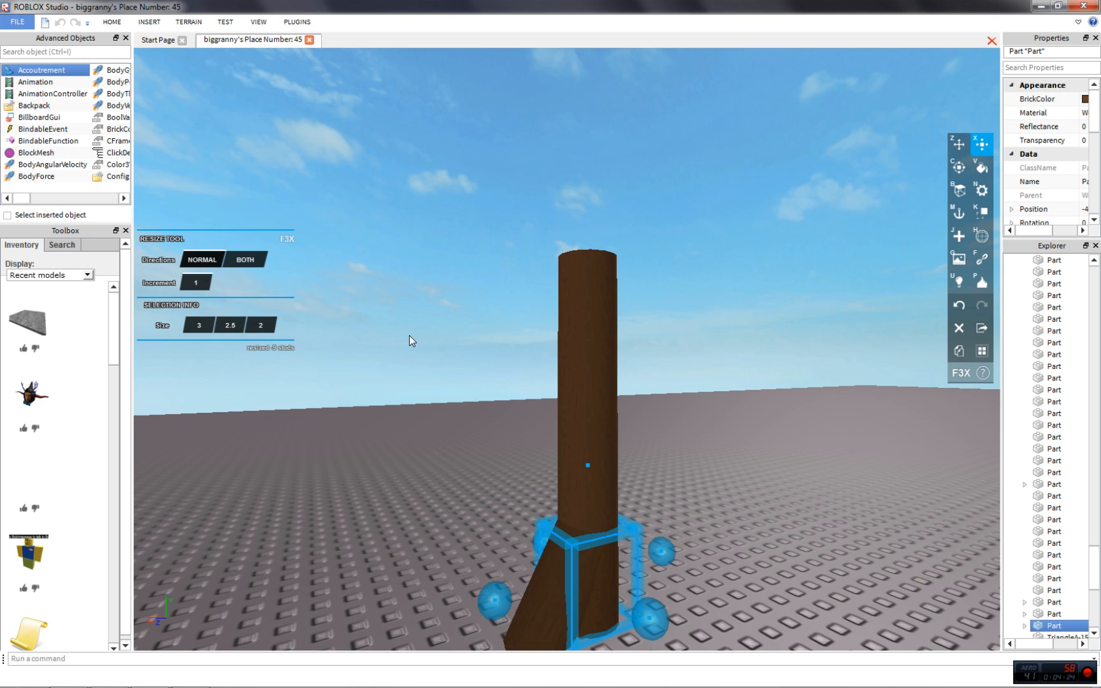
text(2.5)
key(Return)
Select the angled root and shift it outward to about -38.64, 1.09, 166
key(z)
click(742, 403)
right_drag(742, 403, 742, 402)
scroll(741, 403, up, 2)
click(467, 493)
scroll(454, 522, down, 1)
drag(448, 427, 437, 426)
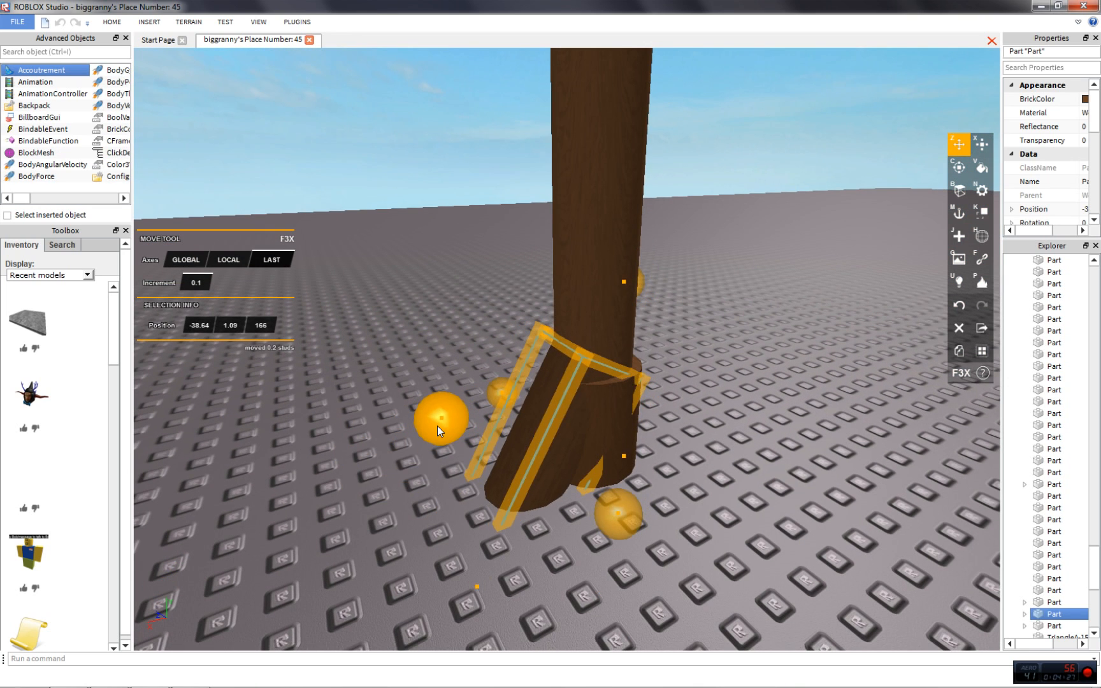
Extend the angled root's upper end by 1 stud to a length of 6 studs
key(x)
drag(644, 275, 640, 265)
right_drag(689, 238, 689, 237)
scroll(689, 237, up, 2)
click(648, 259)
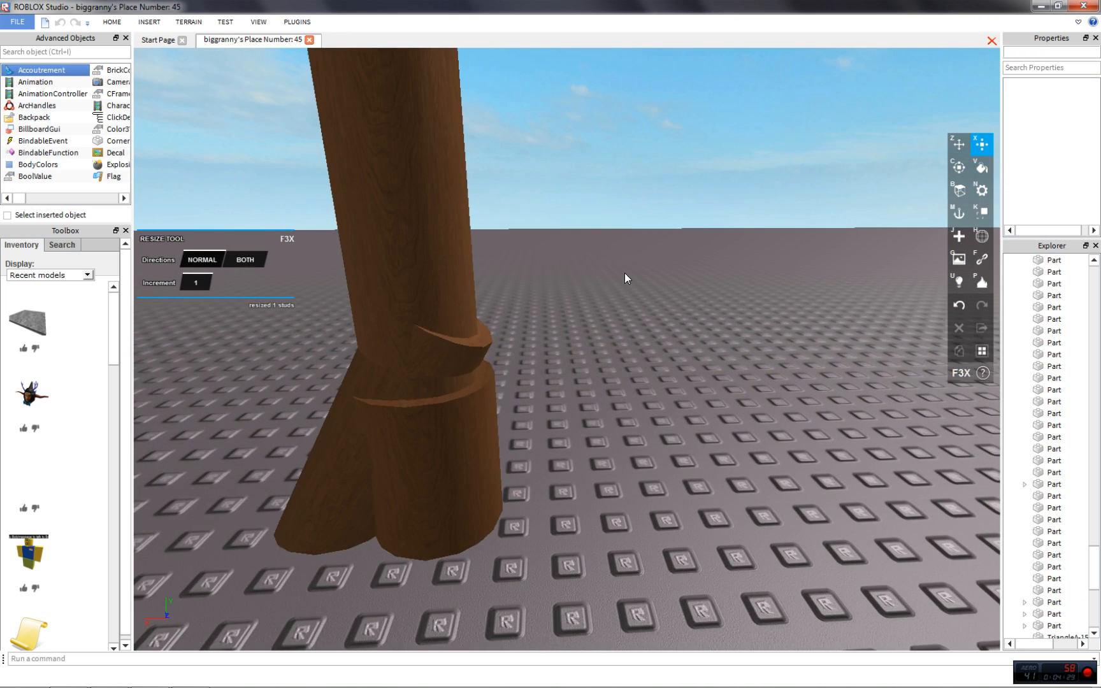
Select the angled root again and shorten its upper end by 1 stud
click(486, 347)
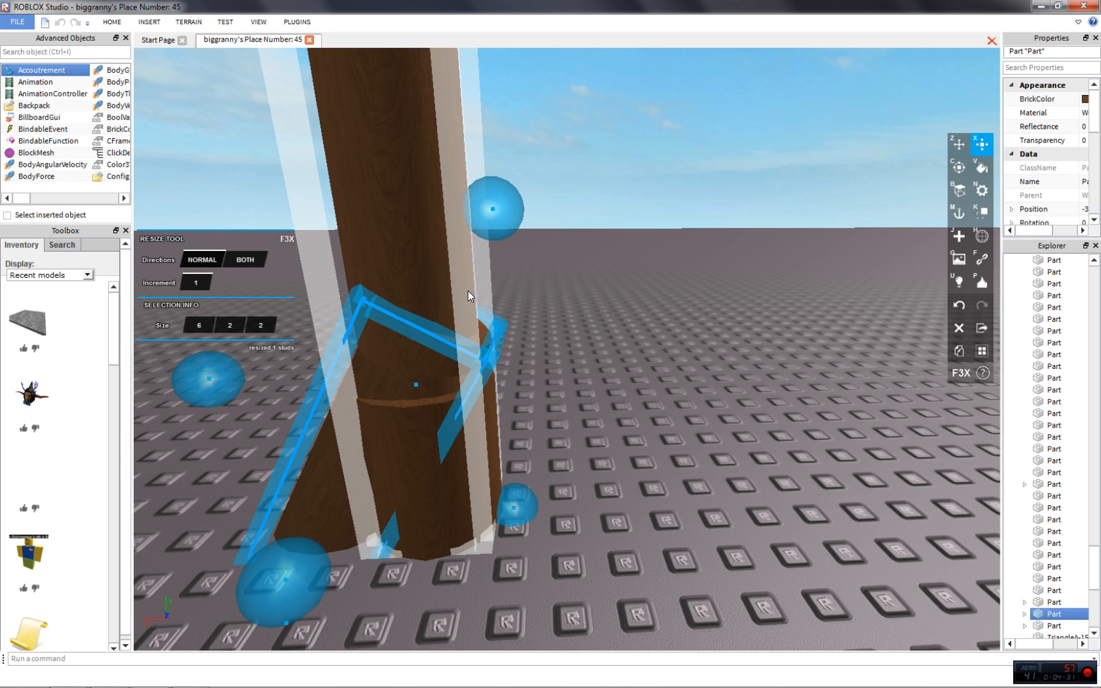
drag(503, 227, 487, 280)
click(609, 214)
right_drag(609, 216, 616, 217)
scroll(616, 217, down, 2)
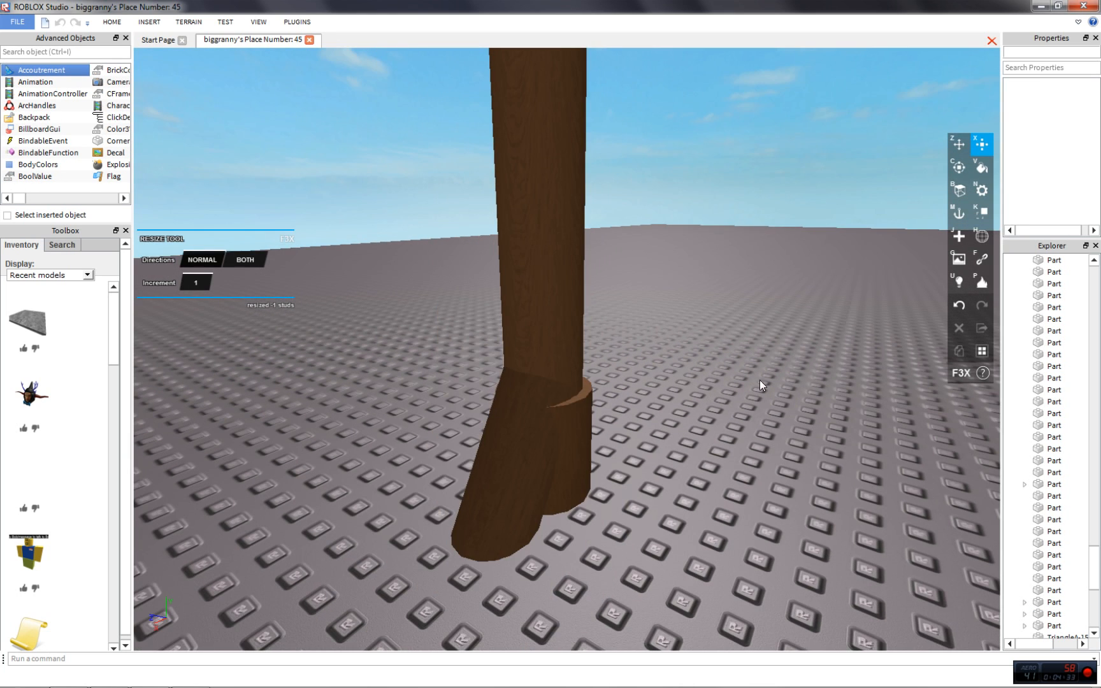
Duplicate the angled root and rotate the copy about the vertical axis toward another side of the trunk
click(522, 476)
key(z)
scroll(521, 477, down, 2)
key(c)
right_drag(521, 477, 447, 373)
scroll(447, 373, down, 2)
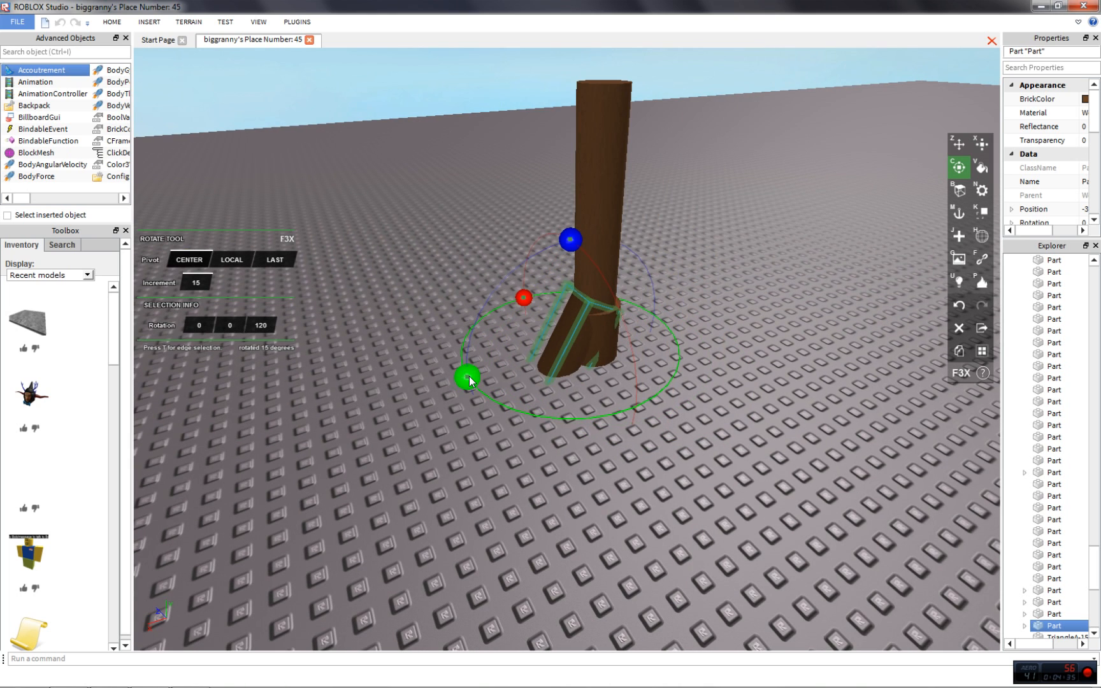
drag(469, 381, 676, 402)
right_drag(679, 400, 662, 399)
key(z)
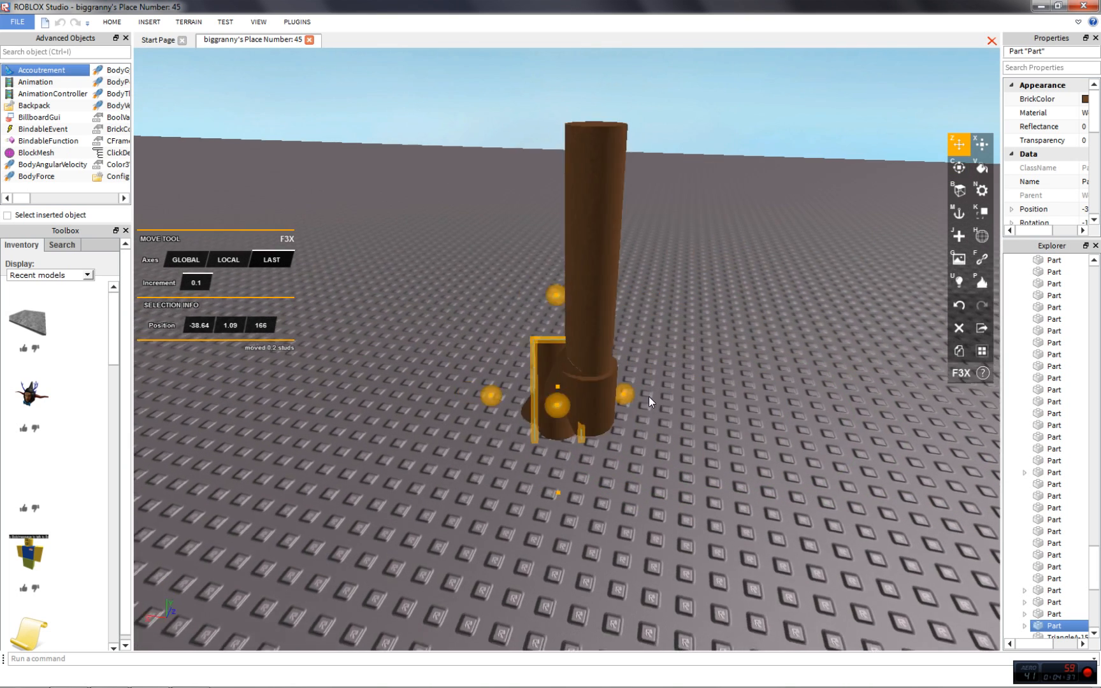
key(w)
key(d)
drag(477, 530, 490, 567)
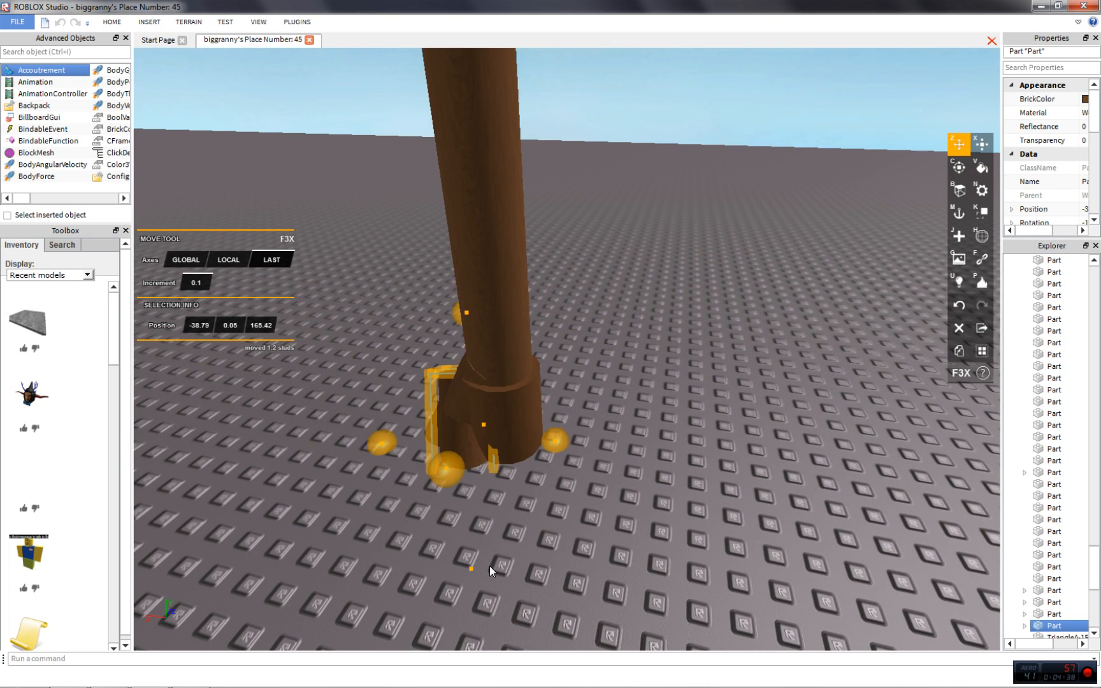
click(963, 302)
Move the second root along its last-part axes against the neighbouring side of the thick base piece
drag(559, 415, 612, 416)
right_drag(535, 552, 522, 504)
drag(634, 375, 590, 379)
right_drag(590, 379, 632, 413)
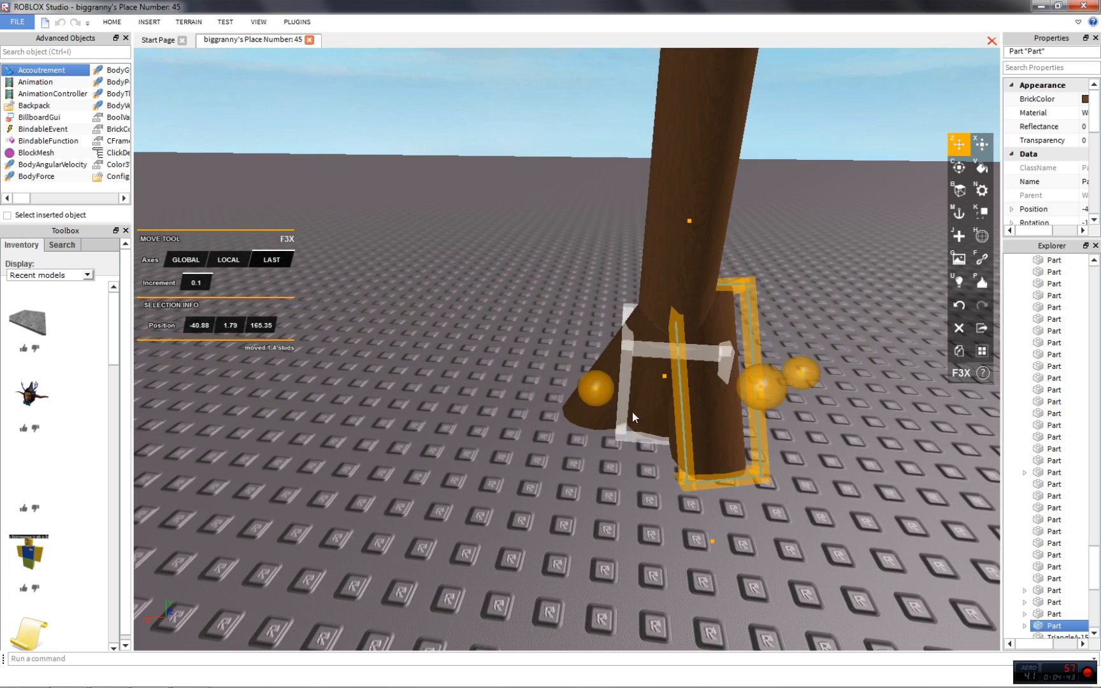
drag(748, 395, 734, 391)
key(d)
Switch the move axes to Global, nudge the second root tight against the base, and deselect it
click(182, 263)
drag(424, 380, 396, 381)
drag(443, 495, 427, 530)
drag(637, 409, 641, 405)
click(685, 310)
right_drag(684, 310, 685, 309)
Duplicate the second root and turn the copy about the vertical axis to point in a third direction
click(643, 440)
right_drag(642, 439, 691, 450)
key(c)
scroll(691, 450, down, 4)
drag(444, 323, 566, 453)
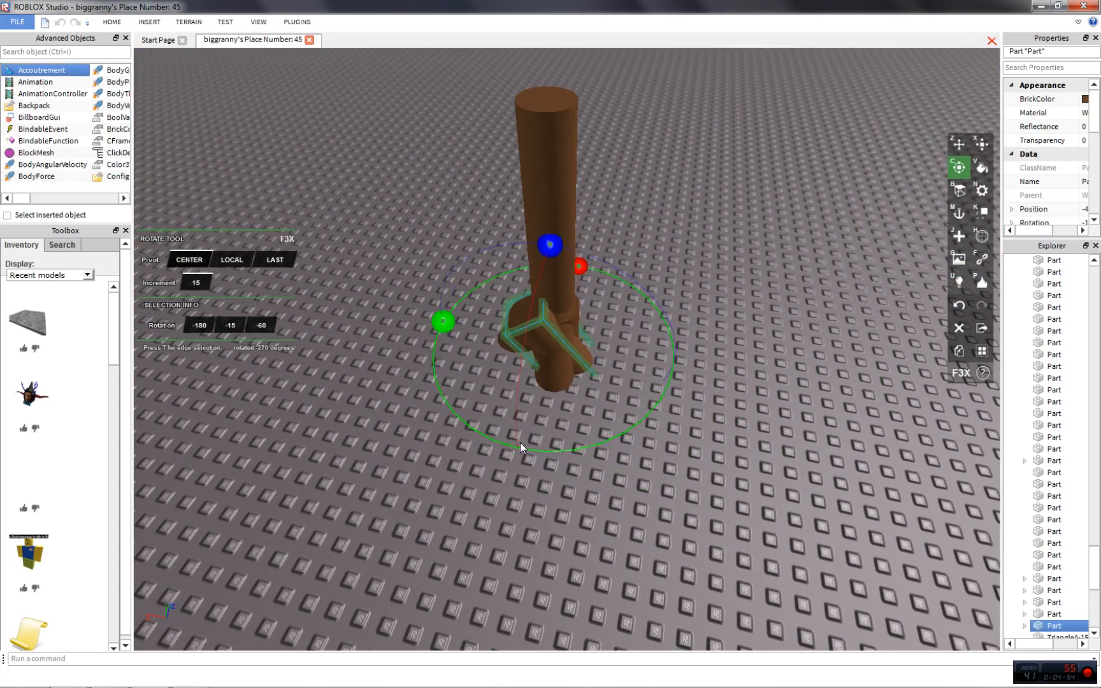
Move the third root along the global axes into the open side of the base and deselect it
key(z)
right_drag(567, 453, 598, 435)
drag(562, 376, 603, 375)
drag(516, 498, 516, 505)
click(604, 287)
Duplicate the third root and rotate the copy about the vertical axis toward the remaining open side
scroll(608, 294, up, 3)
right_drag(612, 297, 611, 297)
scroll(611, 297, down, 1)
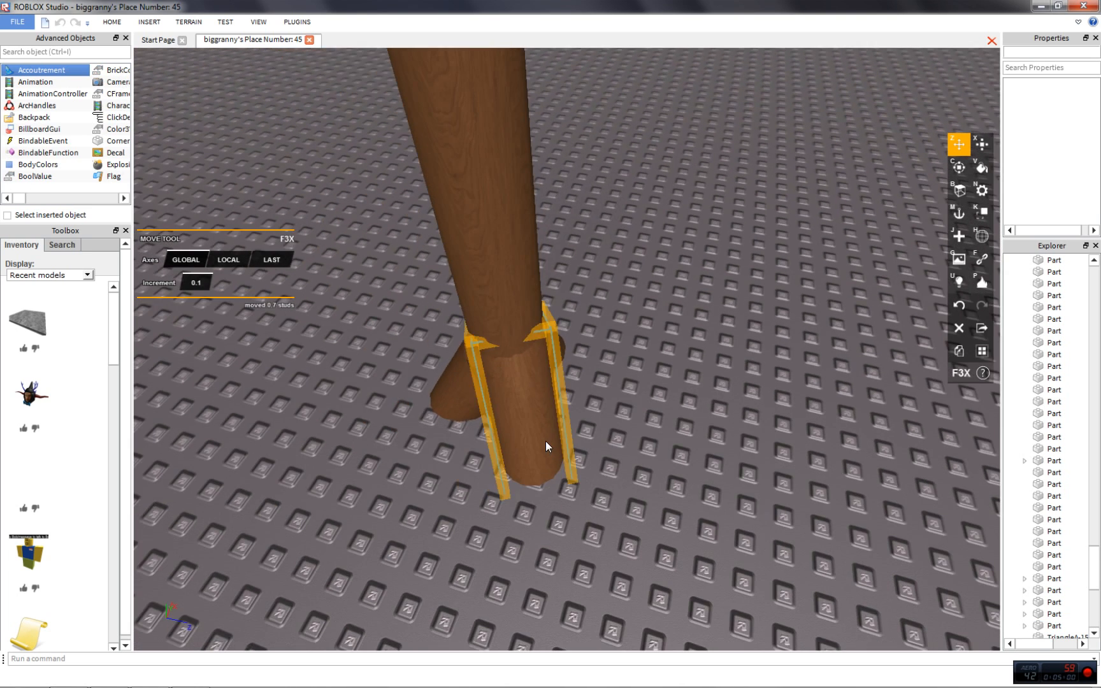
right_drag(545, 442, 546, 442)
scroll(545, 442, down, 3)
click(547, 441)
key(c)
scroll(569, 466, up, 1)
drag(712, 440, 593, 378)
Move the fourth root into place against the base along the global axes and deselect it
key(z)
drag(639, 433, 680, 428)
mouse_move(602, 538)
mouse_down()
mouse_move(609, 548)
mouse_move(609, 538)
mouse_up()
click(678, 348)
Duplicate a thick root and rotate the copy to point between two of the existing roots
click(606, 445)
key(c)
right_drag(608, 445, 609, 445)
scroll(640, 543, down, 1)
drag(640, 543, 623, 508)
Thin the new root to a 1.5 by 1.5 stud cross-section, keeping it 5 studs long
key(x)
right_drag(590, 501, 226, 317)
text(1.5)
key(Return)
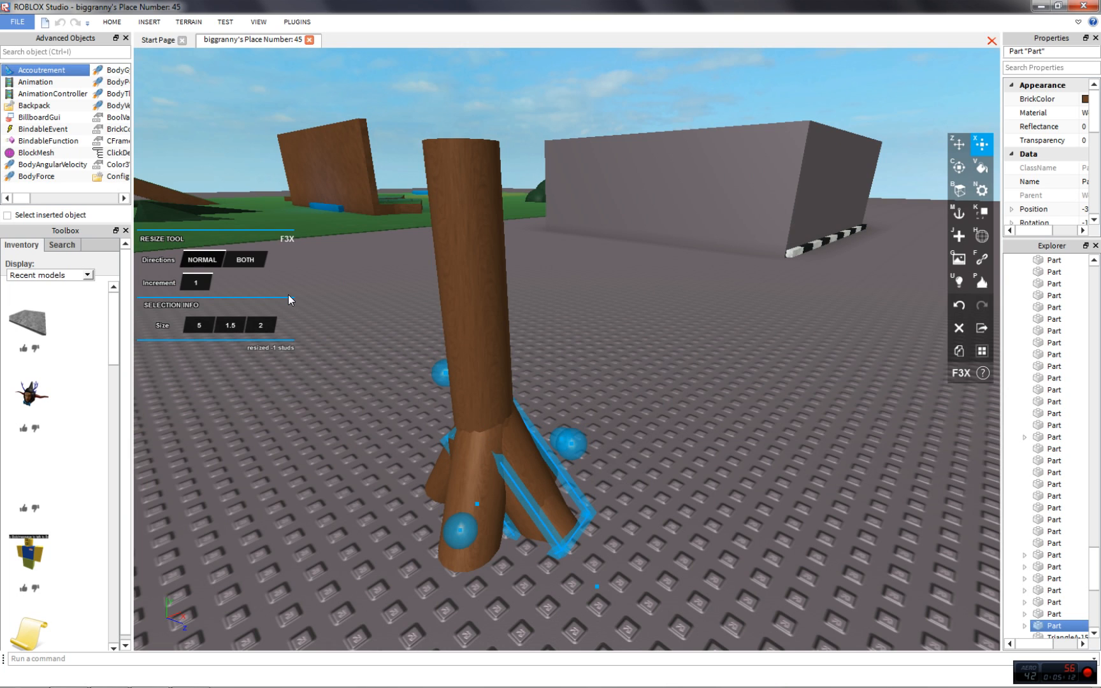
click(262, 326)
text(1.5)
key(Return)
Rotate the thin root by -45 degrees, move it into the gap between two thick roots, and deselect it
key(z)
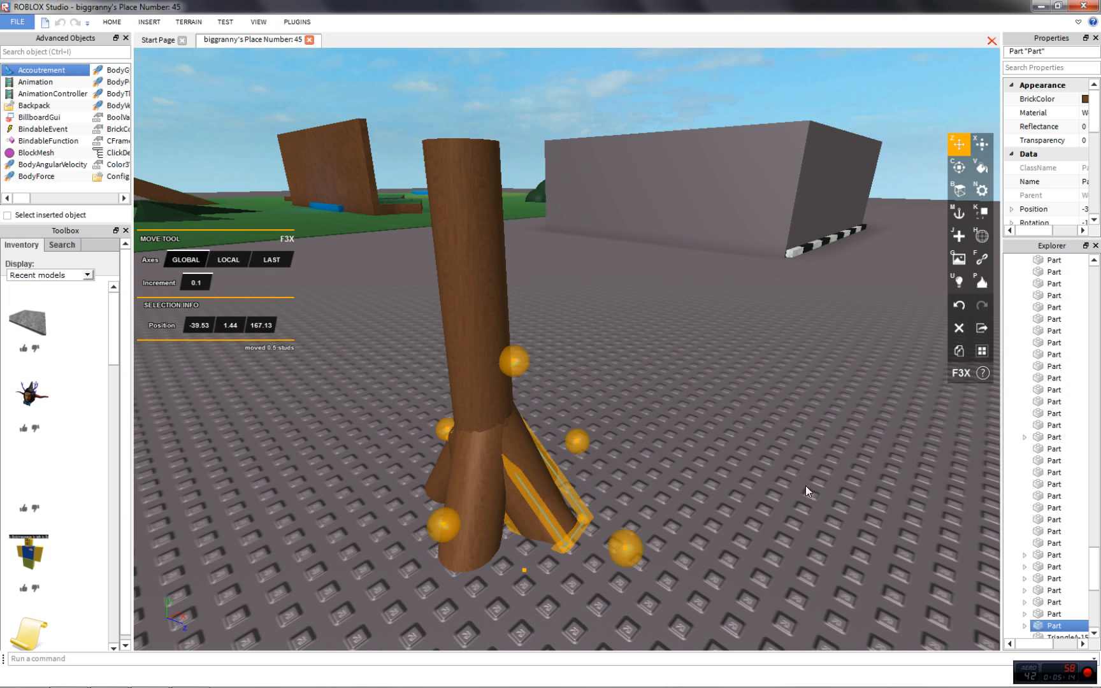
key(c)
right_drag(677, 358, 654, 387)
drag(685, 346, 685, 387)
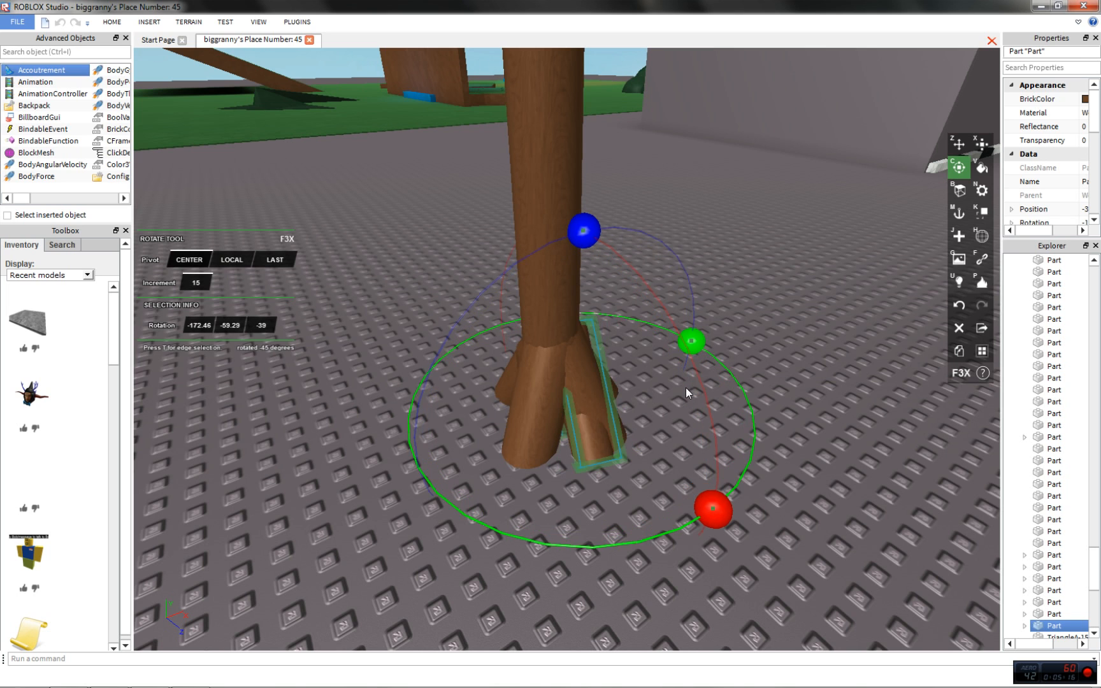
key(z)
drag(479, 445, 474, 447)
right_drag(475, 448, 672, 483)
click(443, 466)
Select the thin root and extend its lower end by 1 stud to a length of 6 studs
click(540, 488)
click(672, 483)
click(451, 426)
key(x)
drag(413, 485, 389, 531)
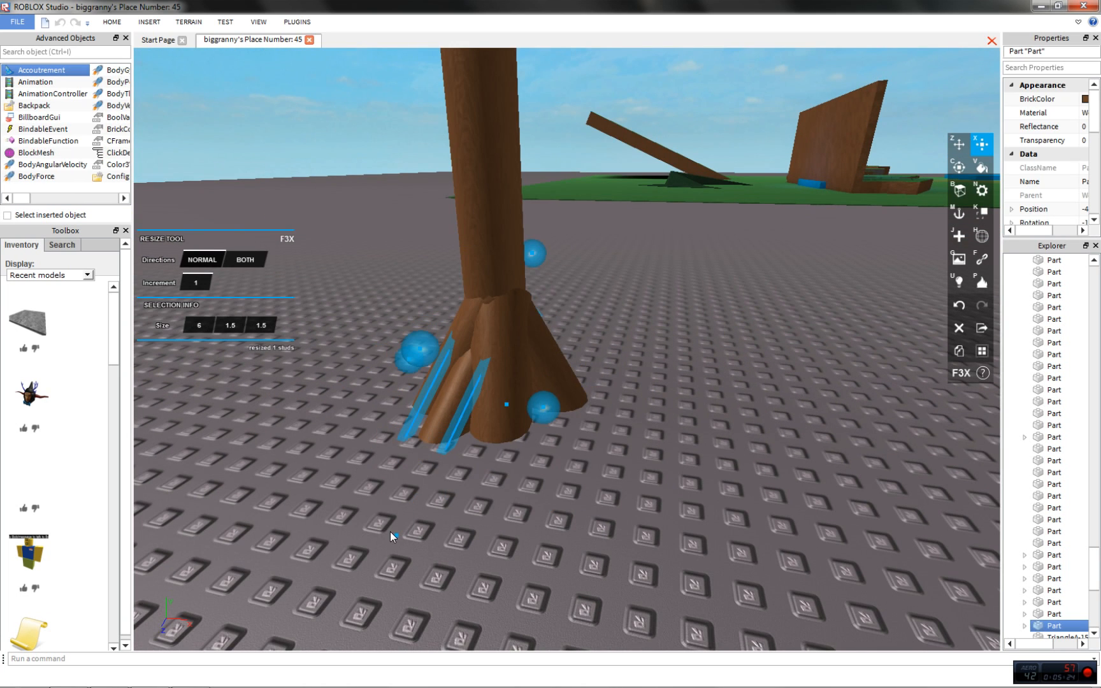
click(539, 486)
Duplicate the thin root and rotate the copy toward the next gap around the base
key(z)
click(457, 406)
right_drag(456, 407, 456, 407)
key(c)
scroll(596, 391, down, 2)
scroll(597, 392, up, 1)
drag(662, 390, 667, 310)
Move the second thin root toward the next gap along the global axes and deselect it
key(z)
drag(625, 368, 683, 384)
right_drag(717, 313, 743, 270)
click(731, 275)
Select the second thin root again and shift it to -38.64, 1.08, 167.56
click(577, 386)
right_drag(577, 387, 574, 401)
click(761, 523)
scroll(713, 497, up, 1)
click(574, 400)
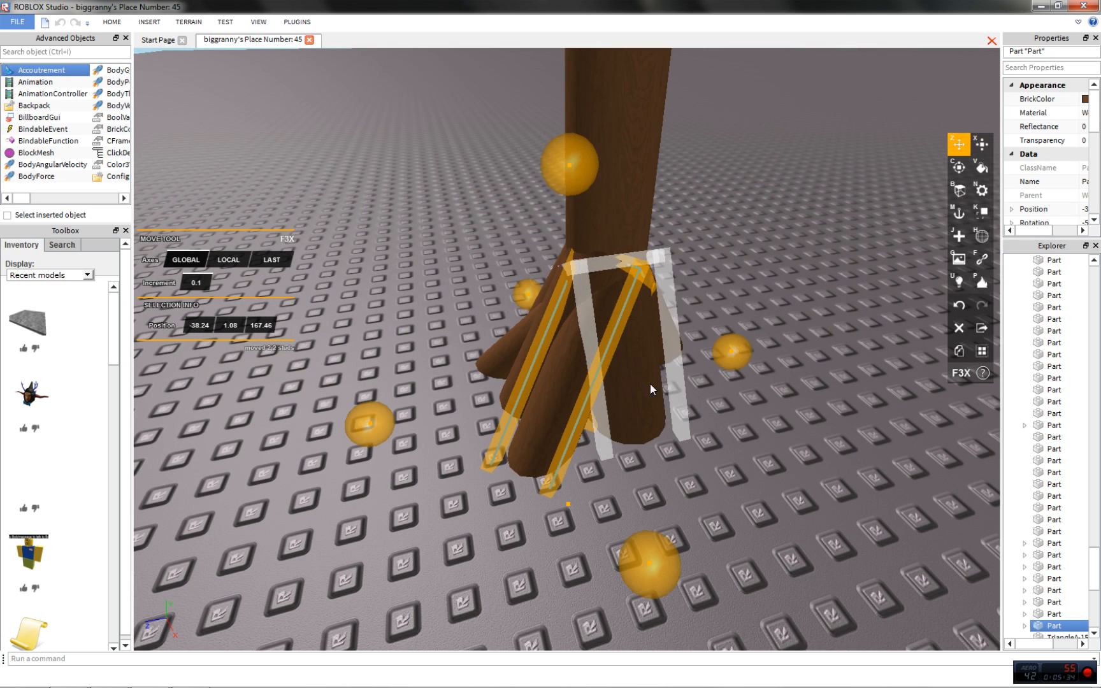
drag(724, 358, 722, 345)
drag(657, 527, 659, 530)
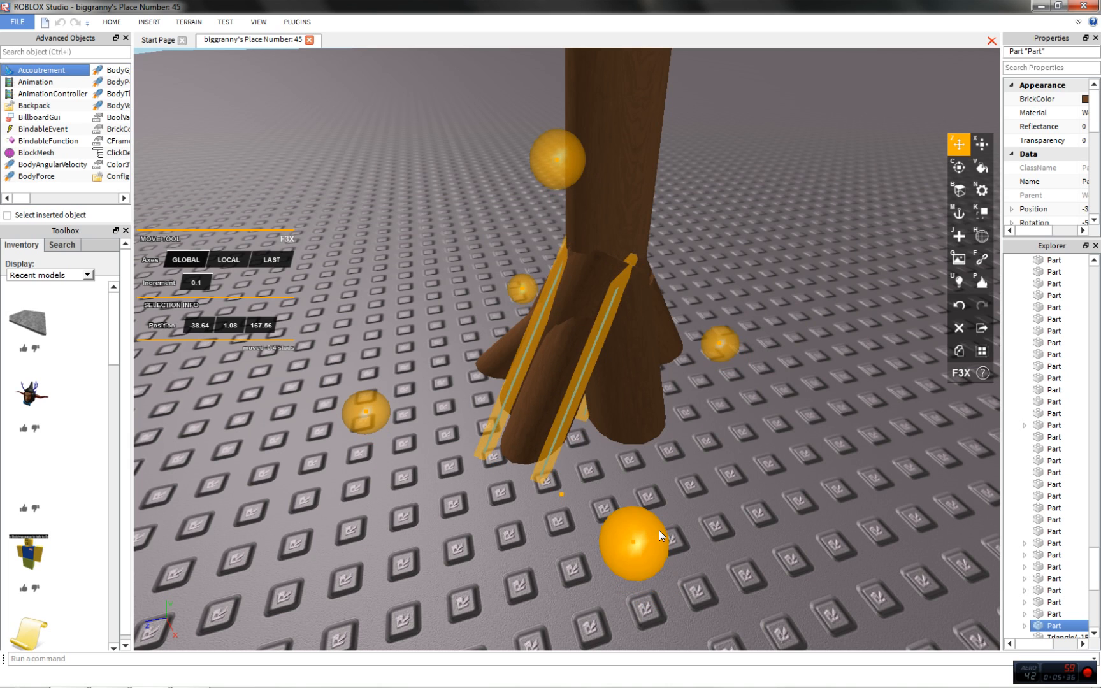
click(707, 481)
Fine-tune the second thin root's rotation and move it to -38.54, 1.08, 167.06
click(530, 410)
key(c)
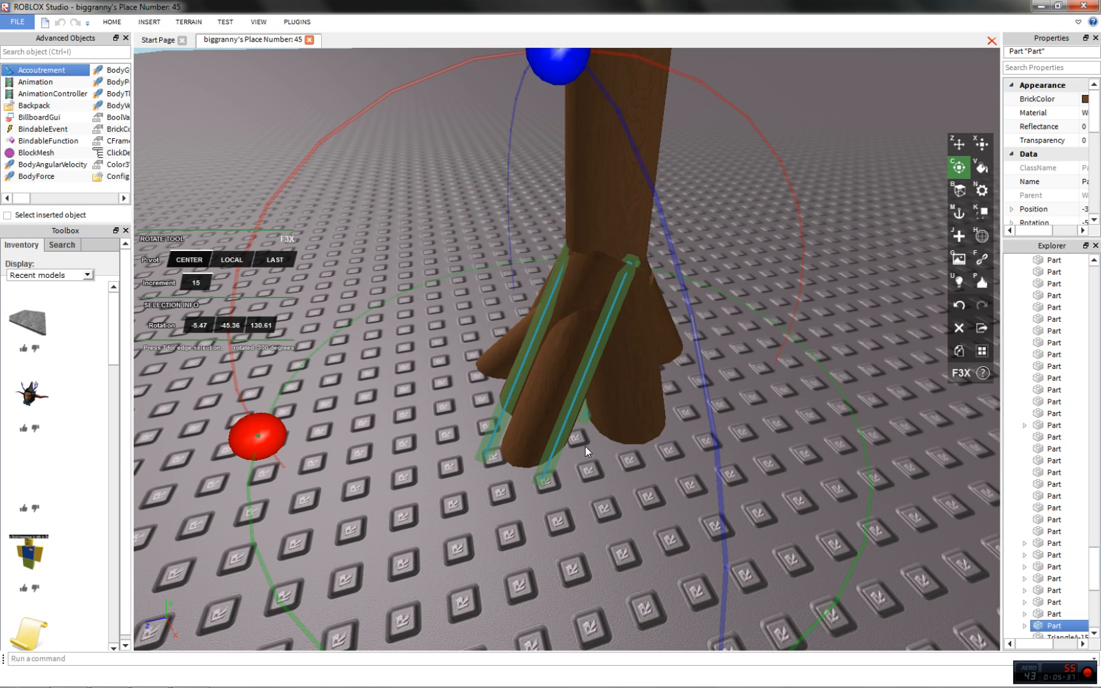
scroll(585, 447, down, 1)
drag(649, 519, 668, 510)
key(z)
scroll(626, 398, up, 1)
drag(667, 319, 678, 310)
Duplicate the second thin root, rotate the copy, and move it along the global Z axis toward the next gap
right_drag(678, 309, 677, 310)
scroll(677, 309, down, 2)
right_drag(657, 268, 737, 267)
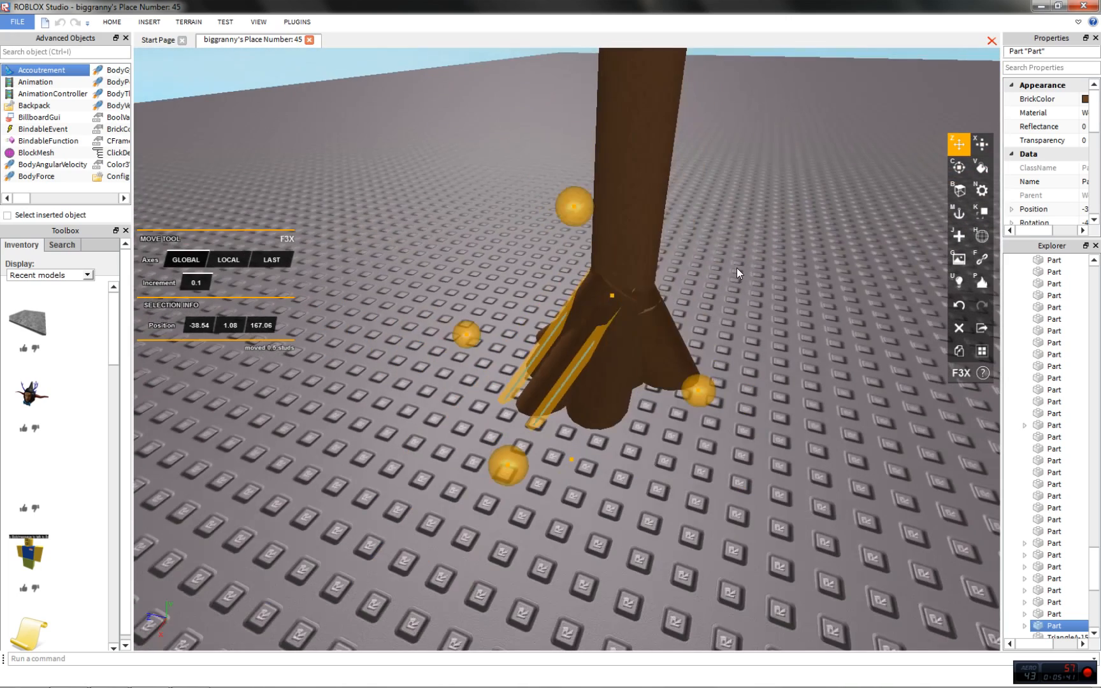
key(c)
drag(469, 542, 662, 532)
key(z)
drag(681, 384, 751, 401)
Rotate the third thin root to point outward and position it at -38.54, 1.08, 164.76
key(c)
drag(539, 593, 680, 574)
right_drag(680, 543, 657, 542)
key(z)
drag(529, 434, 529, 466)
scroll(588, 464, up, 2)
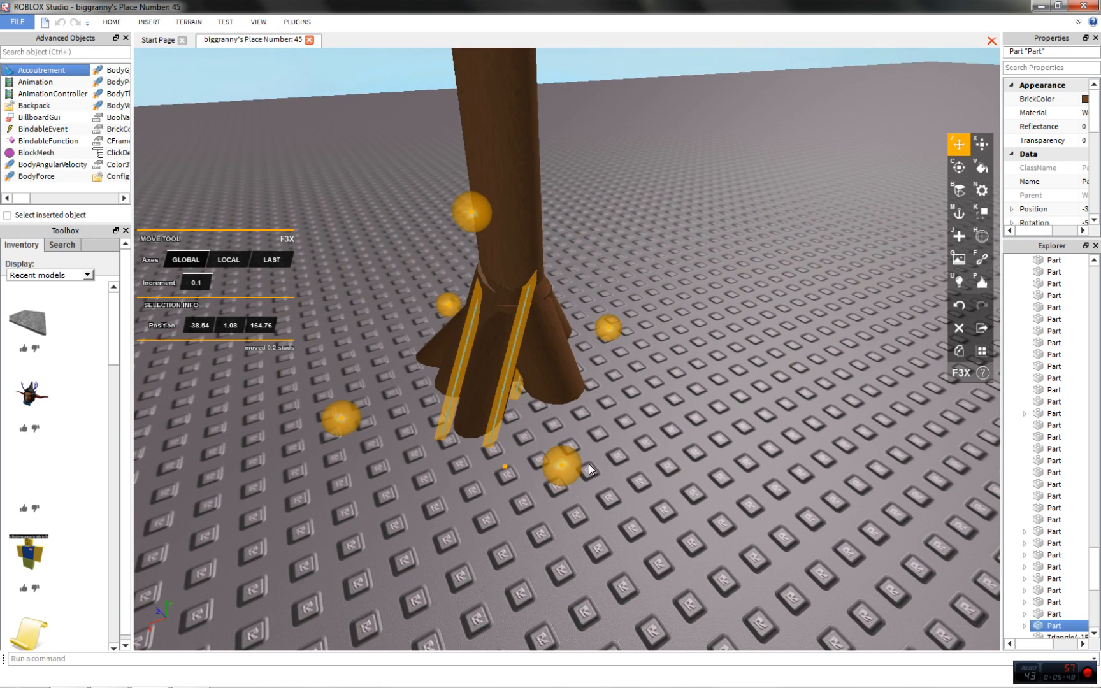
click(593, 460)
Duplicate the third thin root, rotate the copy, and move it 2.4 studs to -40.94, 1.08, 164.76
right_drag(603, 446, 594, 440)
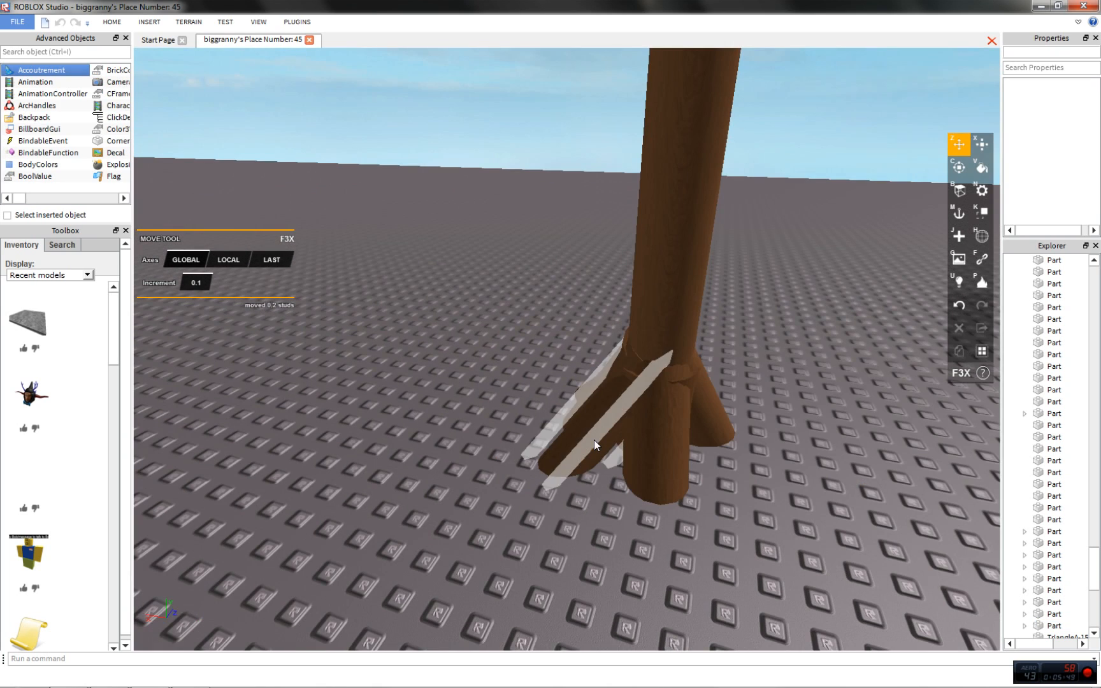
click(594, 440)
key(c)
scroll(726, 475, down, 2)
drag(440, 383, 540, 460)
key(z)
key(d)
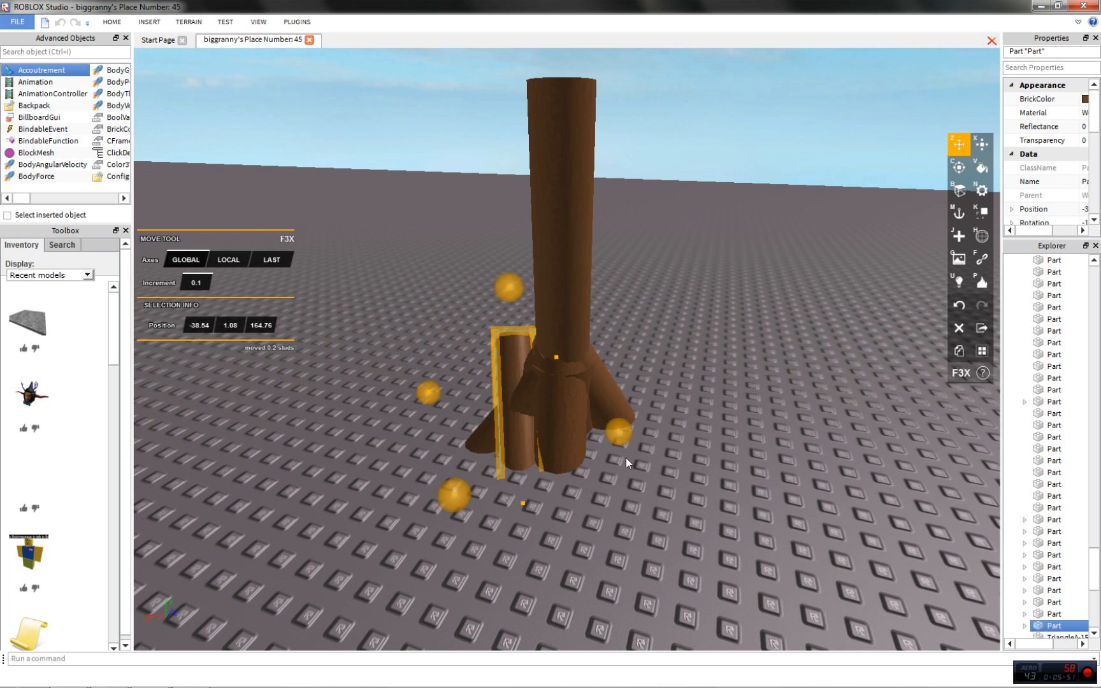
drag(619, 431, 687, 434)
Rotate the fourth thin root about the vertical axis to adjust its outward direction
key(c)
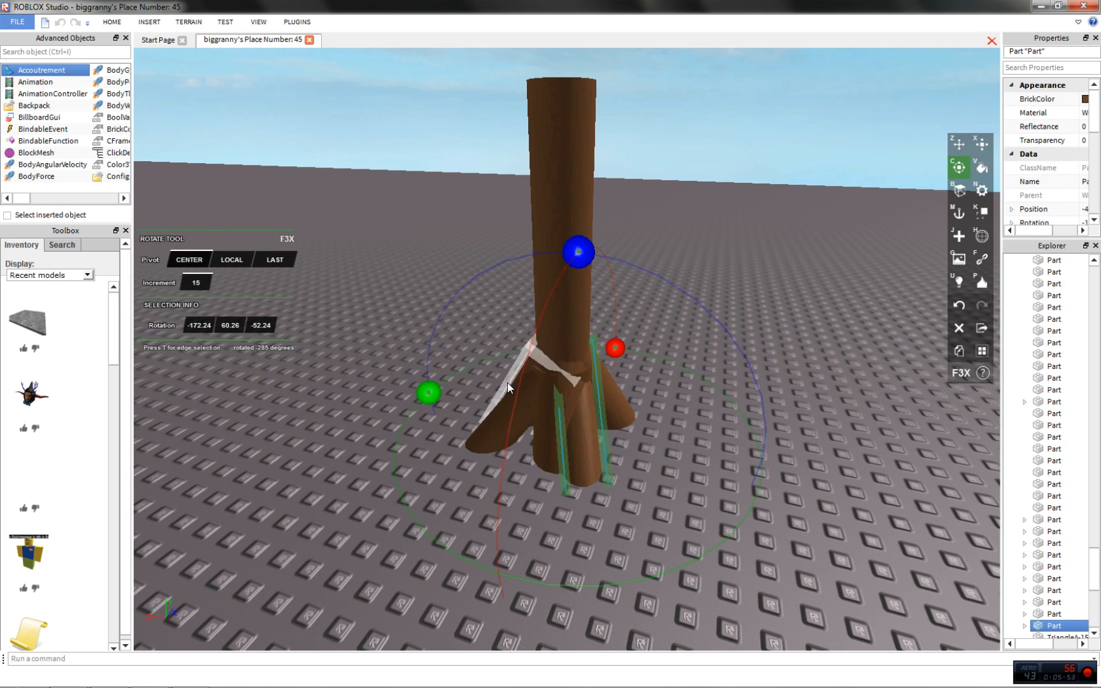
drag(428, 399, 451, 426)
key(z)
Duplicate the fourth thin root and rotate the copy toward the last side of the base
key(d)
right_drag(455, 427, 498, 411)
key(c)
drag(566, 342, 474, 404)
key(z)
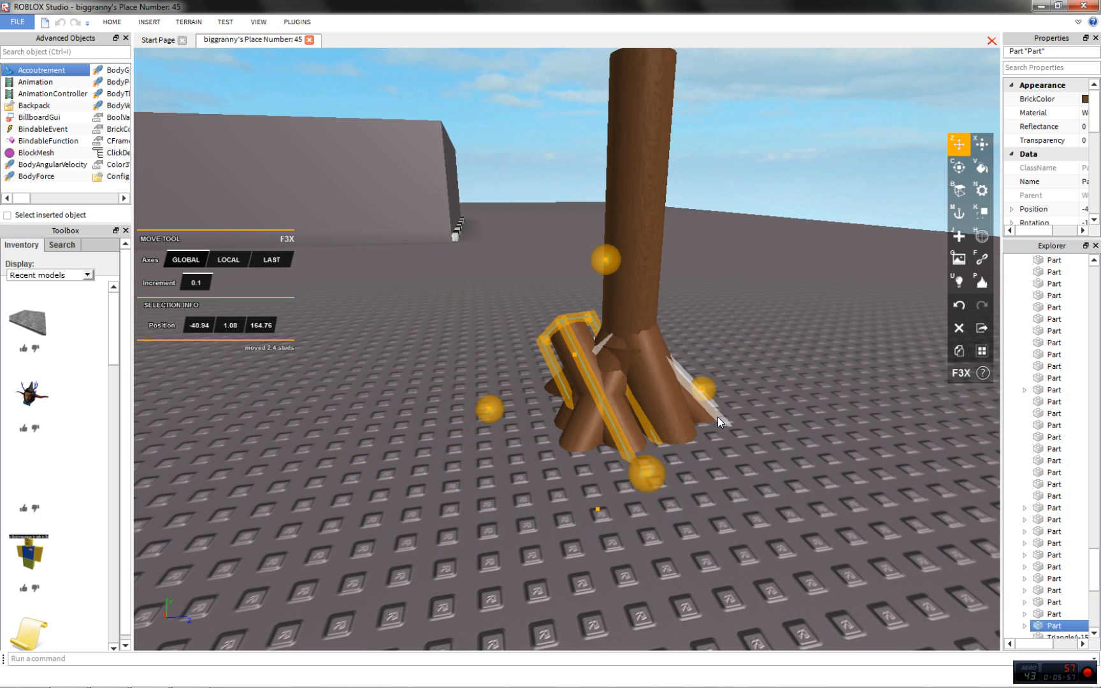
Move the fifth thin root along the global axes to the last open gap around the base
key(w)
key(d)
right_drag(718, 417, 610, 450)
scroll(610, 450, down, 1)
drag(575, 453, 561, 477)
drag(734, 418, 817, 427)
Rotate the fifth thin root once more, move it 1.3 studs against the base, and deselect it
key(c)
drag(694, 339, 749, 355)
key(z)
drag(611, 380, 557, 384)
click(766, 444)
Examine the trunk and its ring of roots from near, far and different sides
right_drag(771, 385, 787, 238)
scroll(729, 412, up, 3)
scroll(728, 412, down, 4)
scroll(786, 238, up, 3)
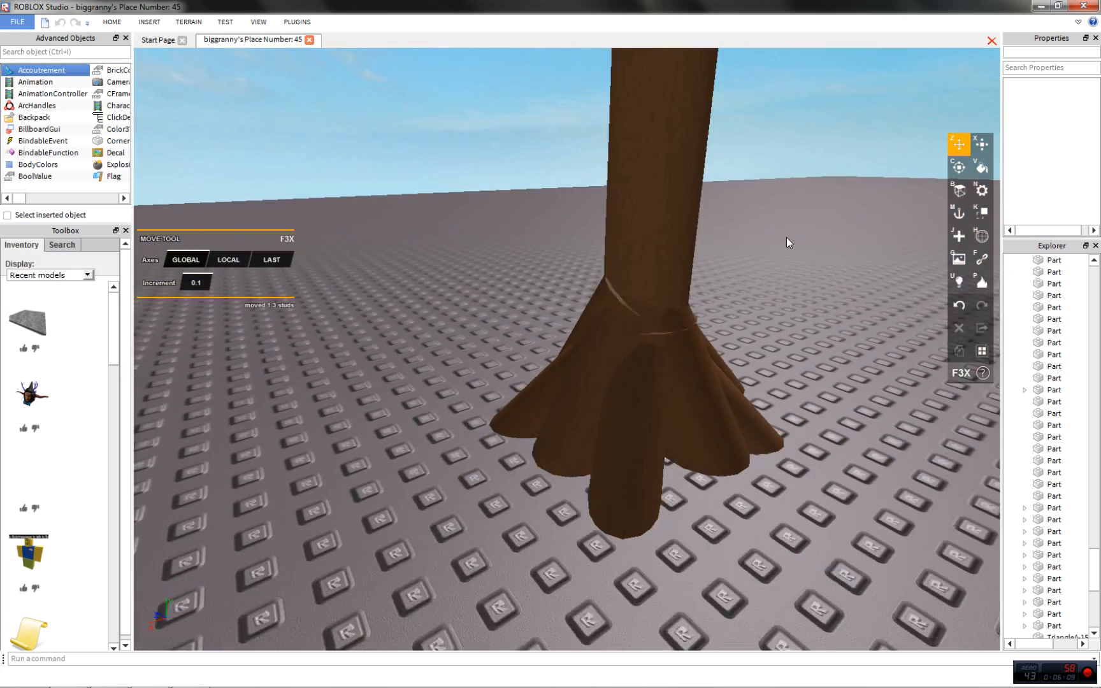
scroll(731, 378, down, 12)
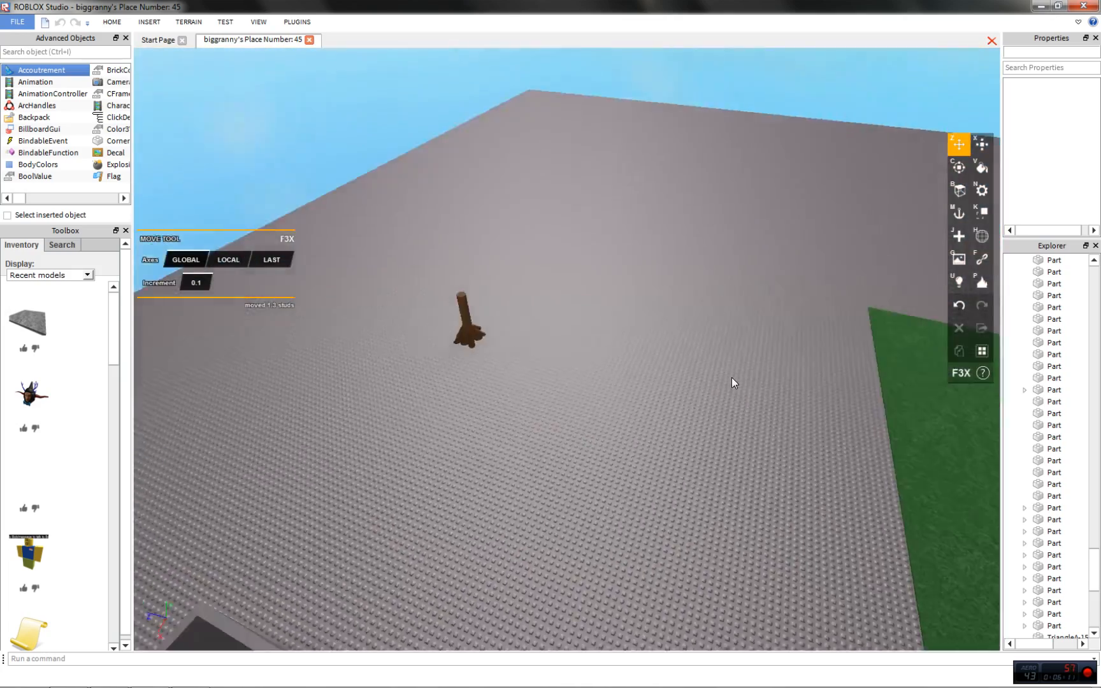
key(w)
right_drag(731, 377, 733, 373)
key(d)
key(s)
key(w)
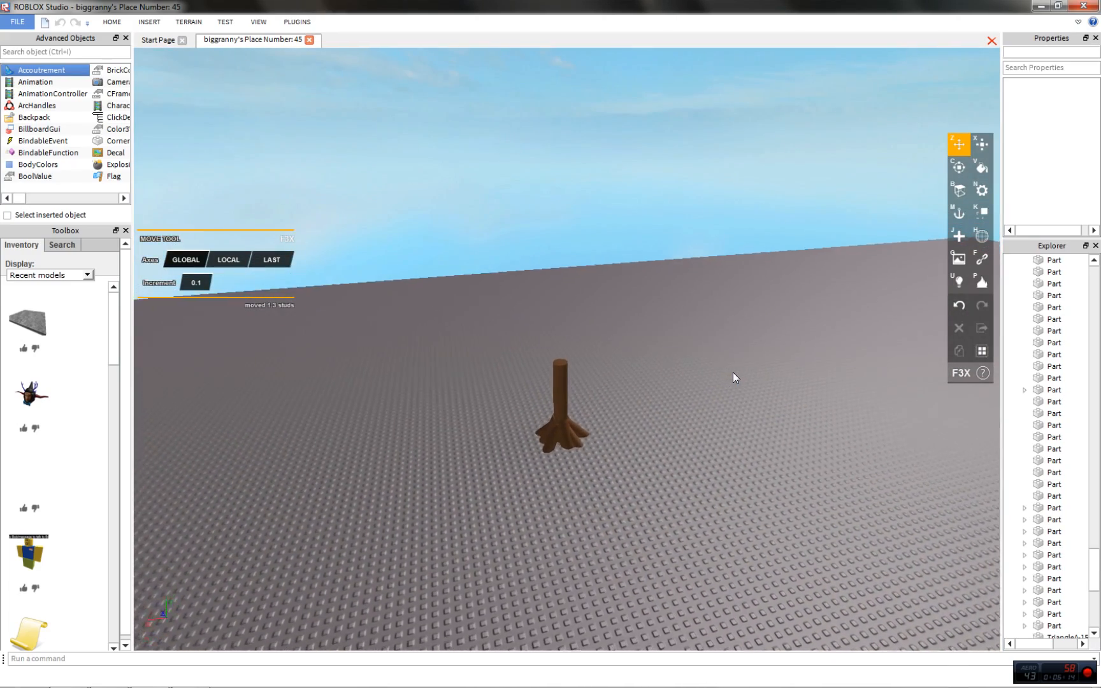
key(d)
key(s)
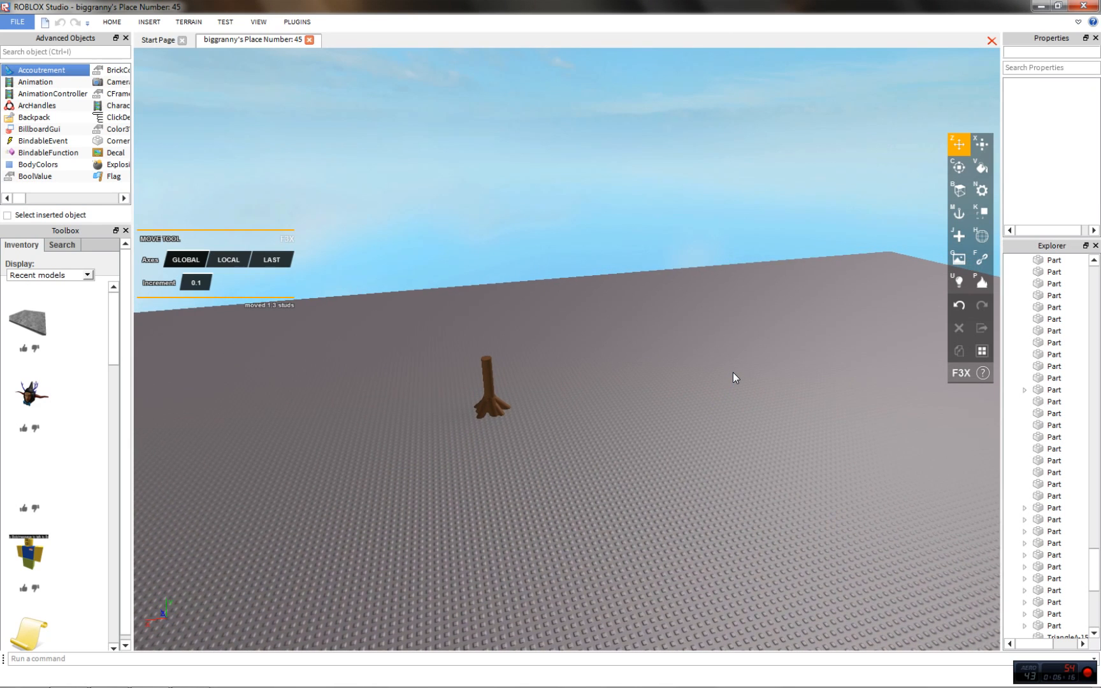
key(w)
key(w)
key(a)
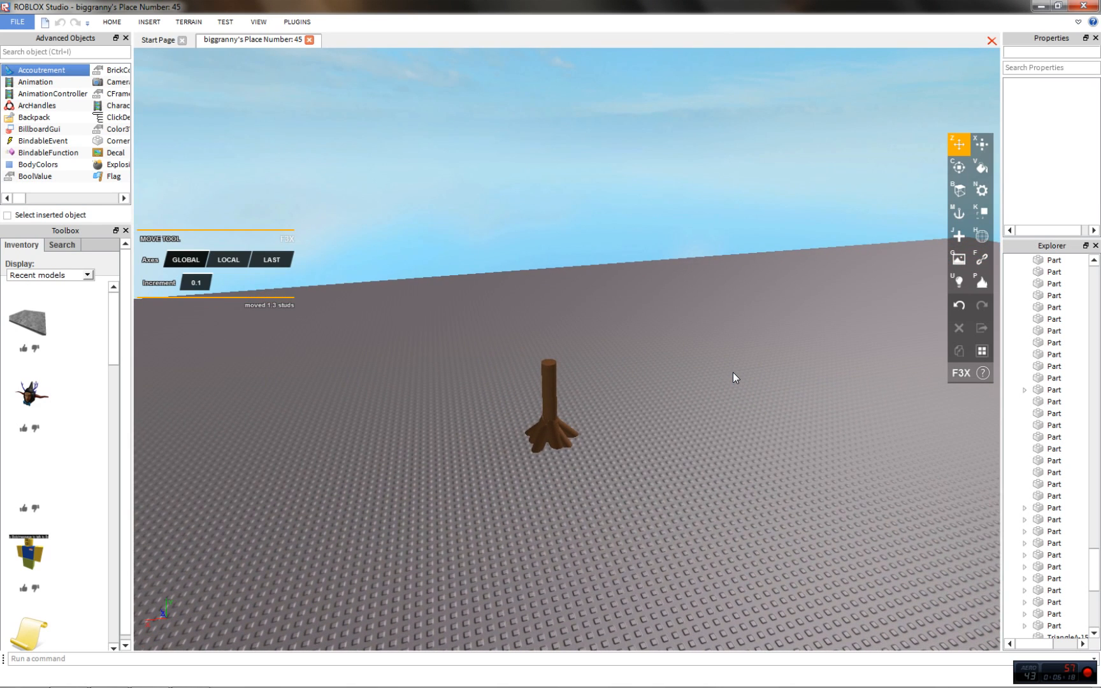
key(w)
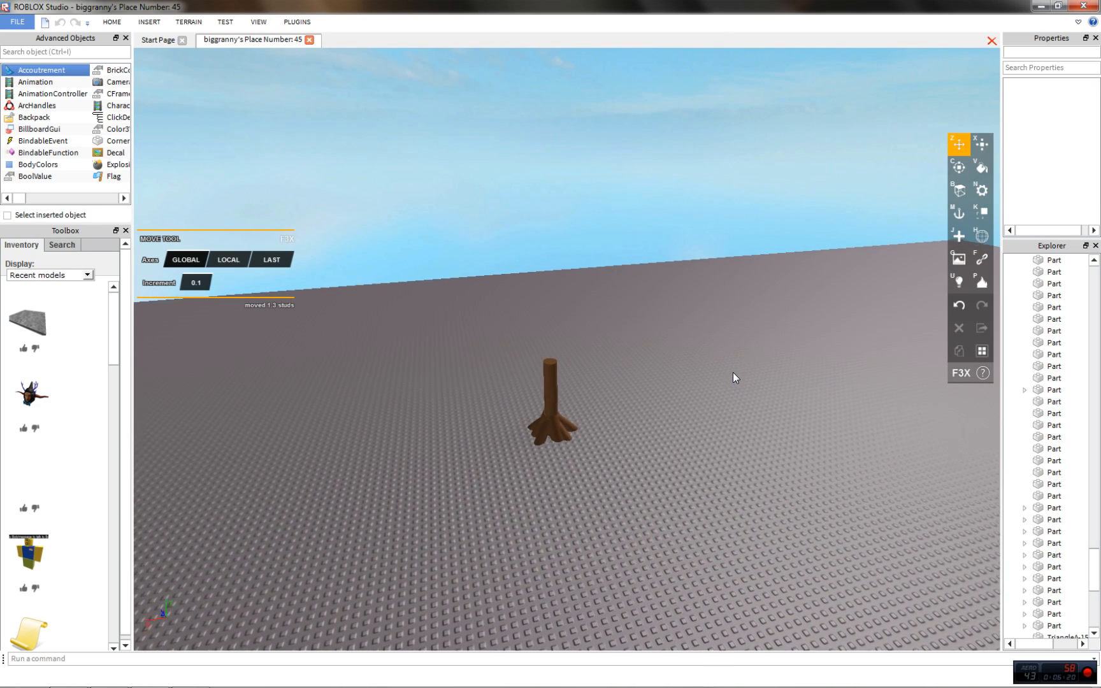
key(w)
right_drag(547, 395, 624, 413)
key(a)
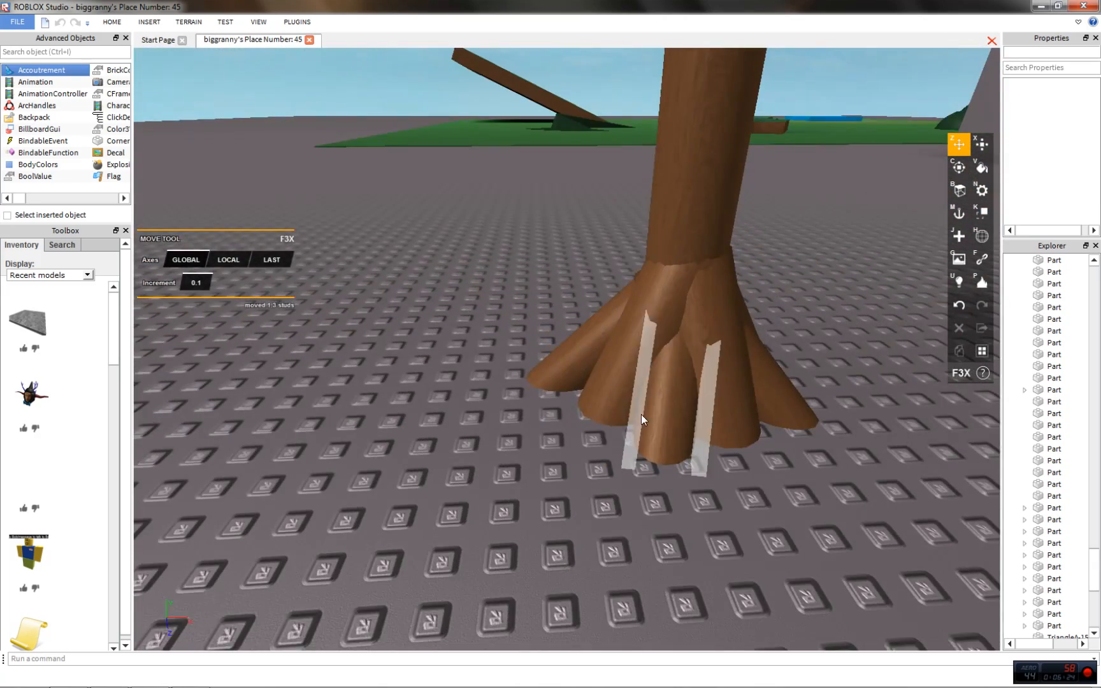
Duplicate a thin root, move the copy clear of the trunk, and resize it to 6 × 1 × 1 studs
click(640, 413)
key(s)
mouse_move(642, 405)
mouse_down()
mouse_move(644, 493)
mouse_move(617, 264)
mouse_move(660, 413)
mouse_move(628, 415)
mouse_up()
key(c)
key(x)
key(z)
key(x)
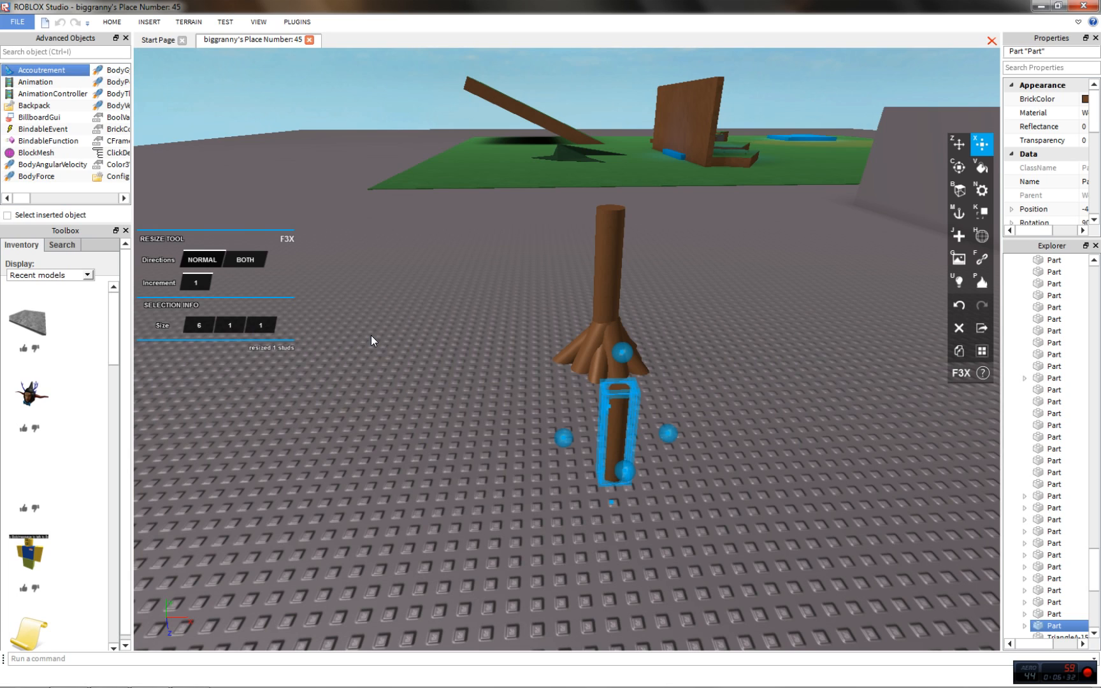
Move the 6-stud cylinder back toward the trunk and rotate it to serve as a branch
key(z)
drag(585, 419, 606, 450)
key(c)
right_drag(616, 380, 641, 395)
drag(648, 431, 592, 445)
Raise the branch to a height of 10.49 and shift it along the global axes beside the upper trunk
key(z)
drag(591, 366, 617, 289)
mouse_move(608, 318)
right_down()
mouse_move(615, 289)
mouse_move(623, 319)
right_up()
drag(616, 289, 644, 404)
right_drag(644, 405, 625, 420)
scroll(626, 419, up, 4)
drag(534, 355, 506, 343)
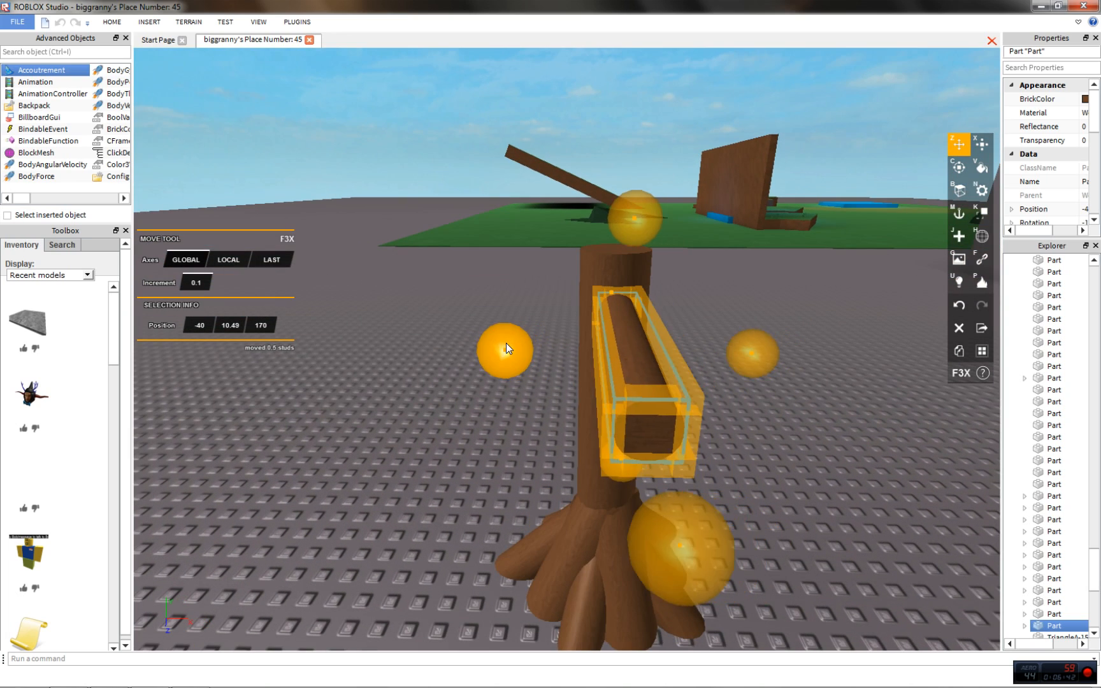
right_drag(506, 343, 617, 341)
drag(670, 321, 638, 329)
Rotate the branch to -180, 60, 0 so it points outward from the trunk
key(c)
scroll(628, 331, down, 3)
right_drag(628, 331, 542, 329)
drag(442, 304, 432, 350)
key(z)
key(c)
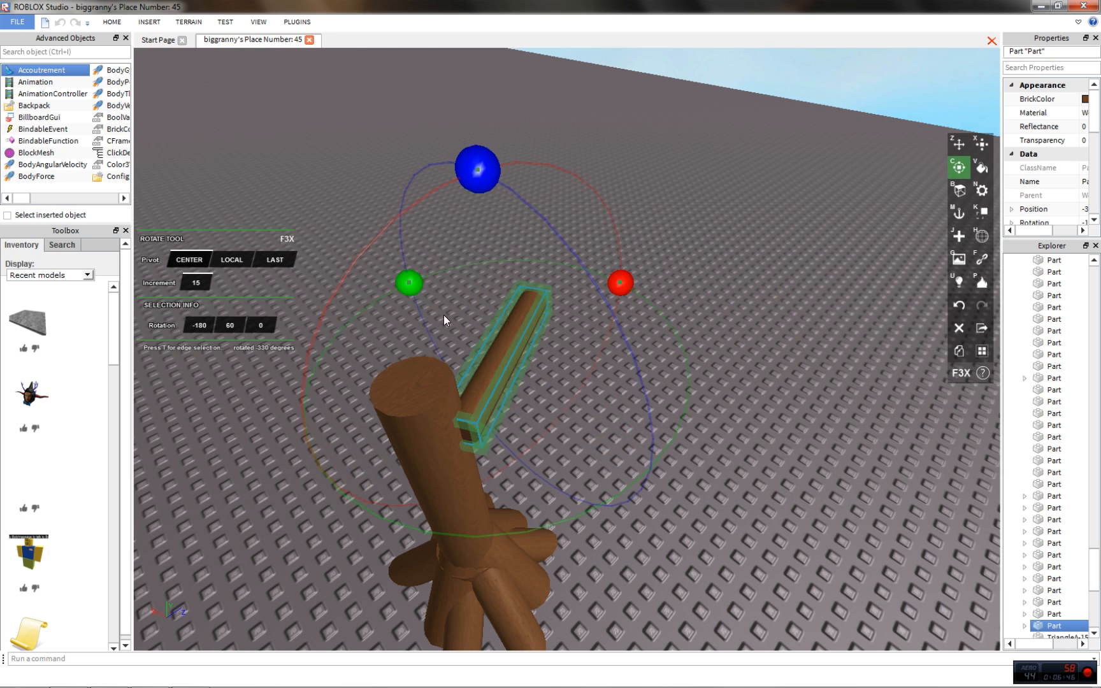
Set the rotation pivot to Last and tilt the branch by 15 degrees
right_drag(444, 315, 532, 302)
scroll(542, 312, down, 2)
mouse_move(654, 425)
mouse_down()
mouse_move(657, 408)
mouse_move(654, 419)
mouse_up()
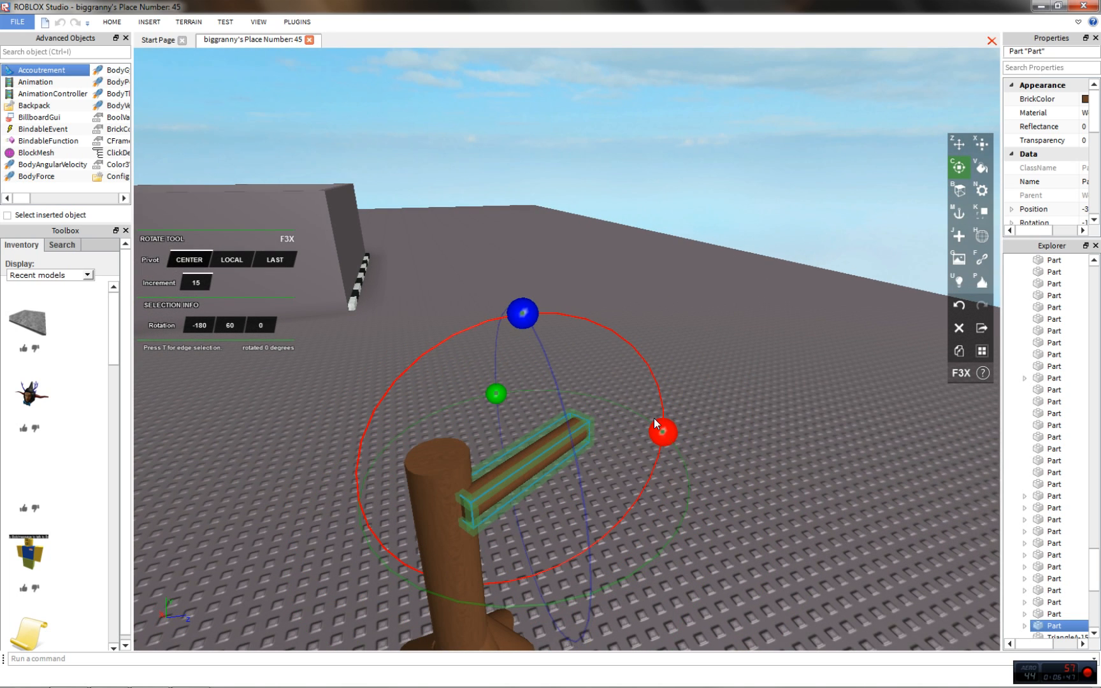
click(268, 258)
drag(533, 565, 559, 547)
Move the branch along the global axes until its inner end meets the trunk, and deselect it
key(z)
scroll(586, 509, up, 2)
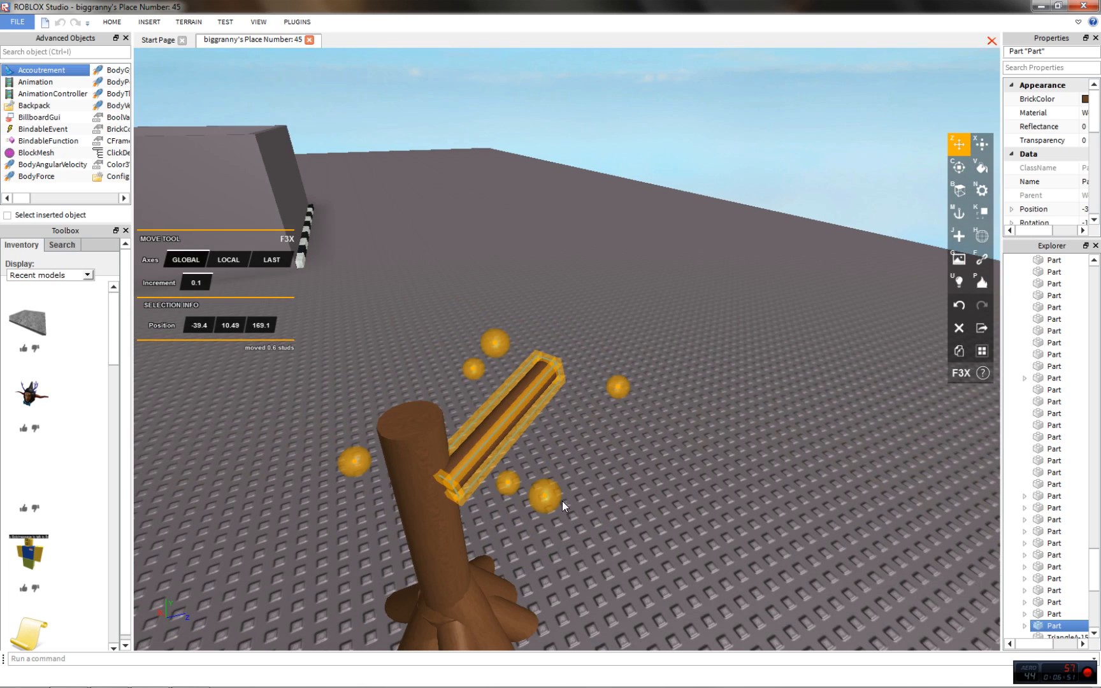
drag(548, 496, 527, 479)
right_drag(527, 479, 524, 480)
click(645, 228)
right_drag(643, 230, 667, 346)
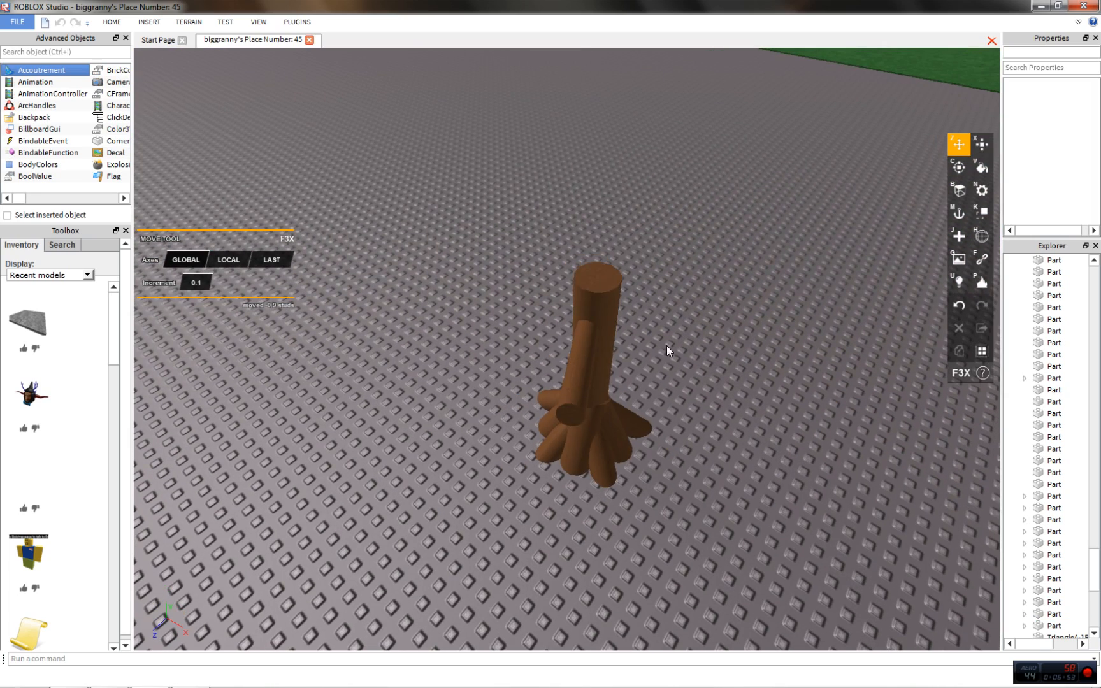
click(579, 350)
drag(643, 409, 680, 417)
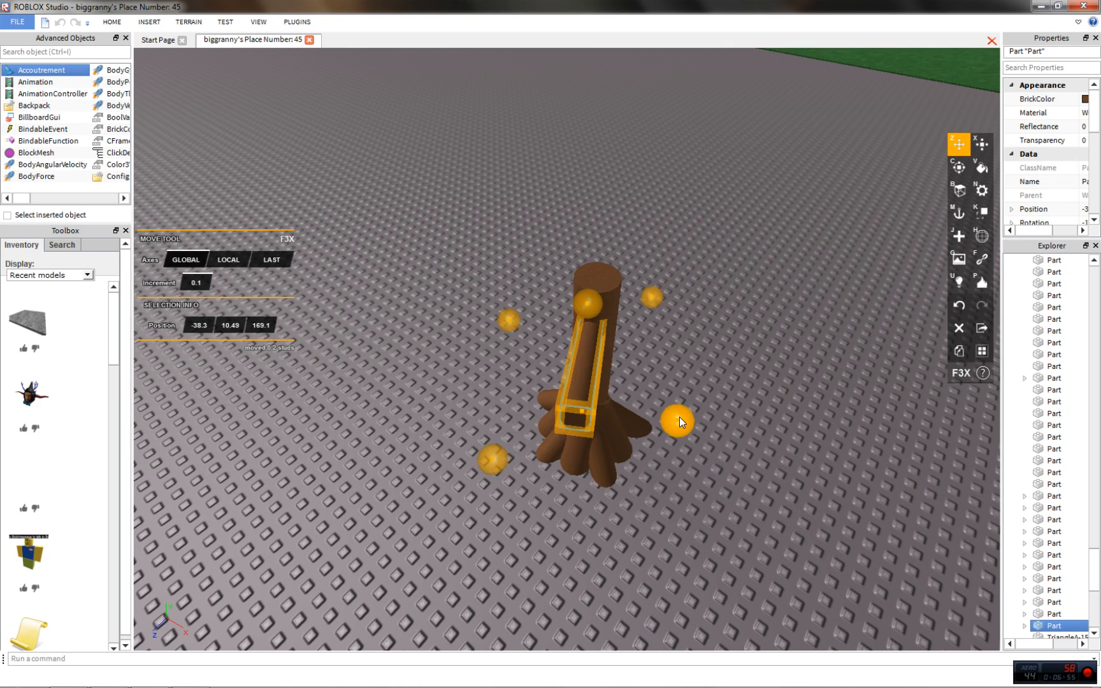
click(720, 343)
Raise the first branch 1.2 studs toward the top of the trunk and deselect it
scroll(708, 334, up, 3)
right_drag(708, 334, 704, 328)
scroll(703, 328, down, 3)
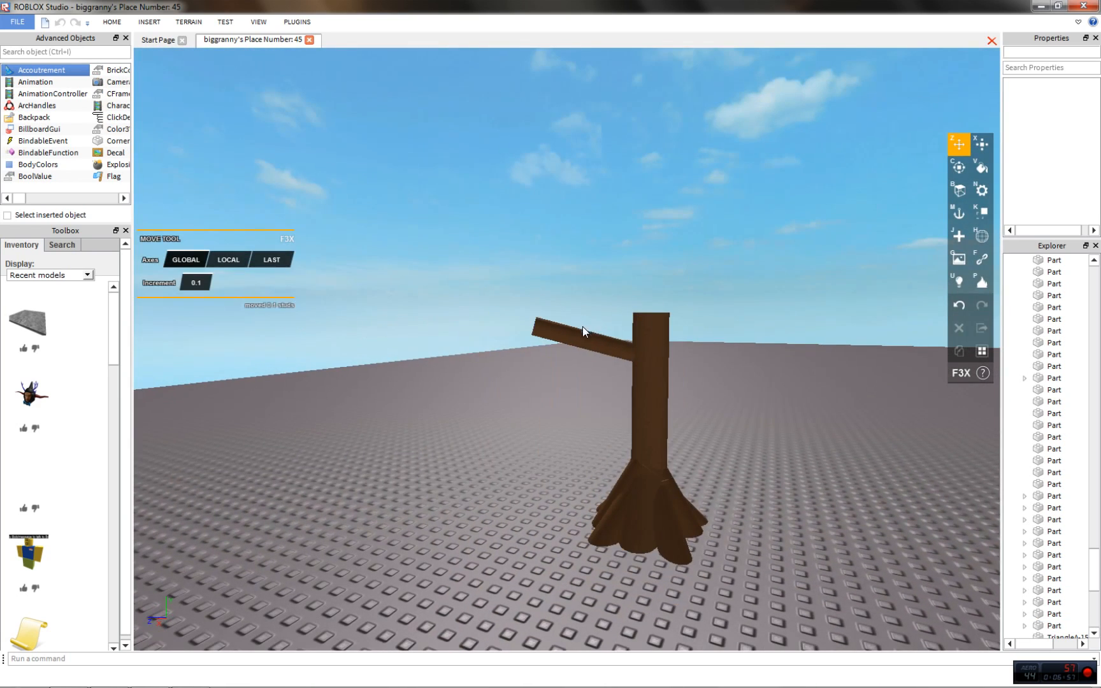
click(583, 326)
scroll(599, 294, up, 2)
drag(587, 263, 638, 202)
click(636, 197)
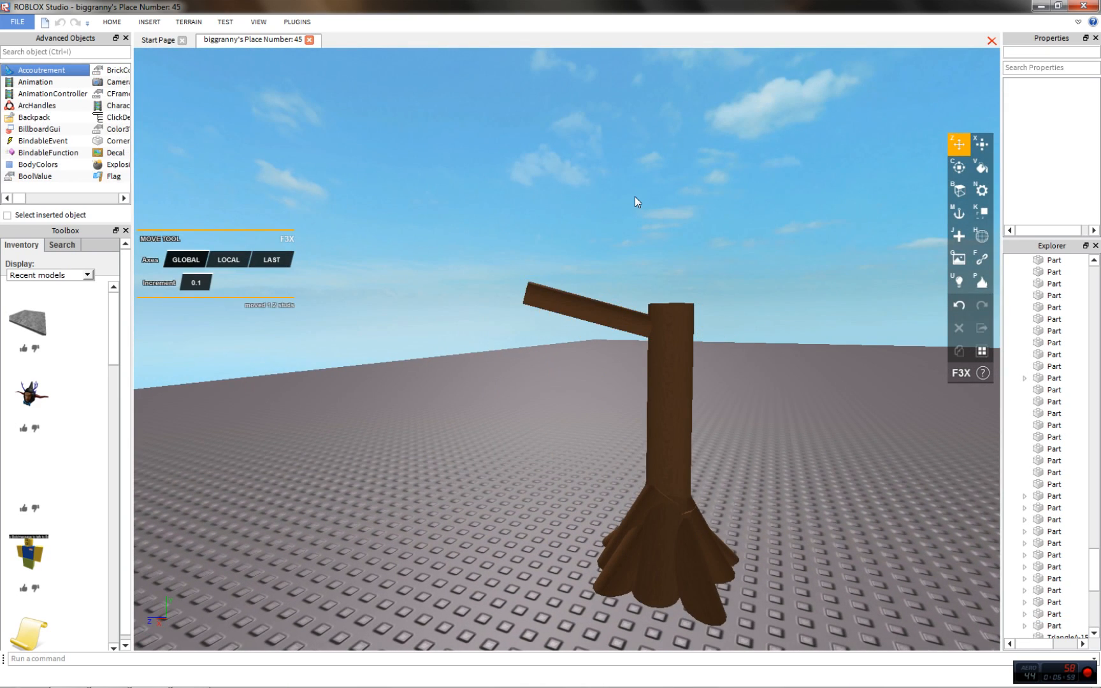
Select the first branch and lengthen it at its outer end
scroll(583, 310, up, 1)
click(582, 310)
key(c)
scroll(583, 311, down, 2)
right_drag(583, 311, 569, 304)
scroll(570, 303, down, 5)
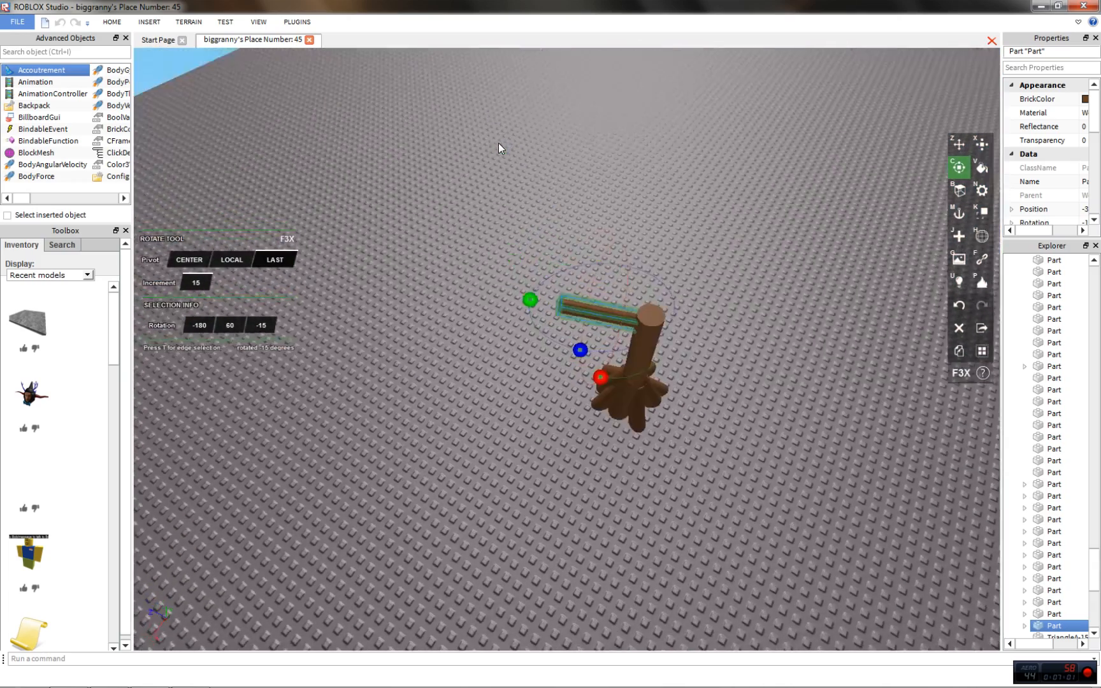
scroll(520, 278, up, 4)
click(523, 260)
click(538, 269)
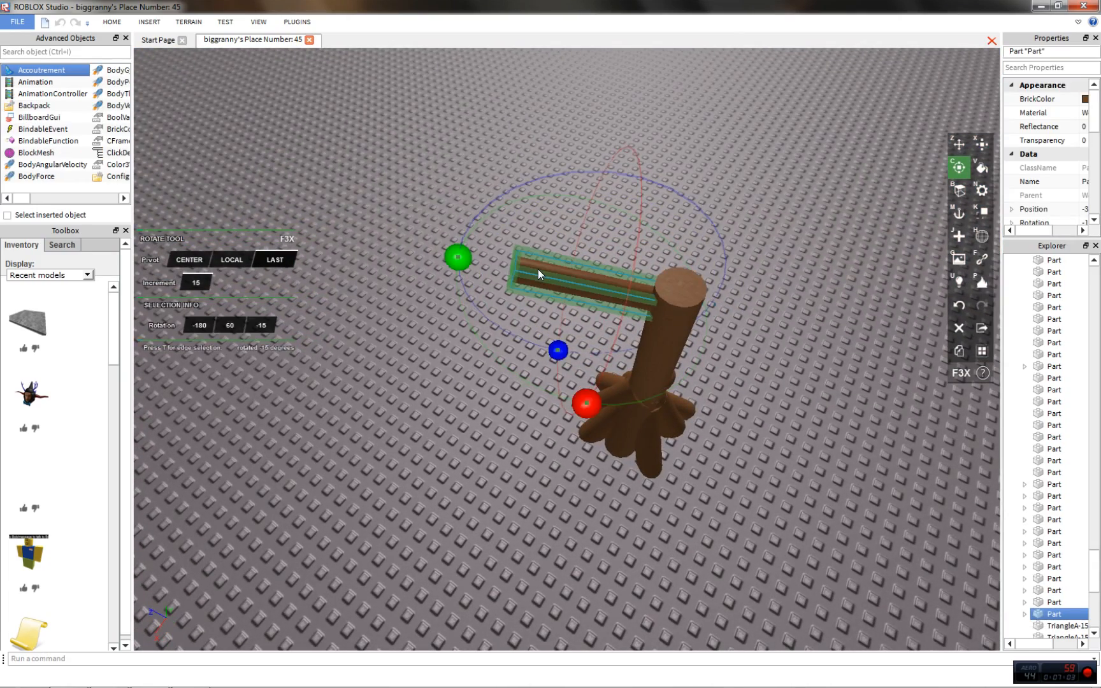
key(x)
drag(461, 262, 428, 248)
Duplicate the first branch, set the rotation pivot to Center, and rotate the copy to face another direction
key(z)
key(ctrl+d)
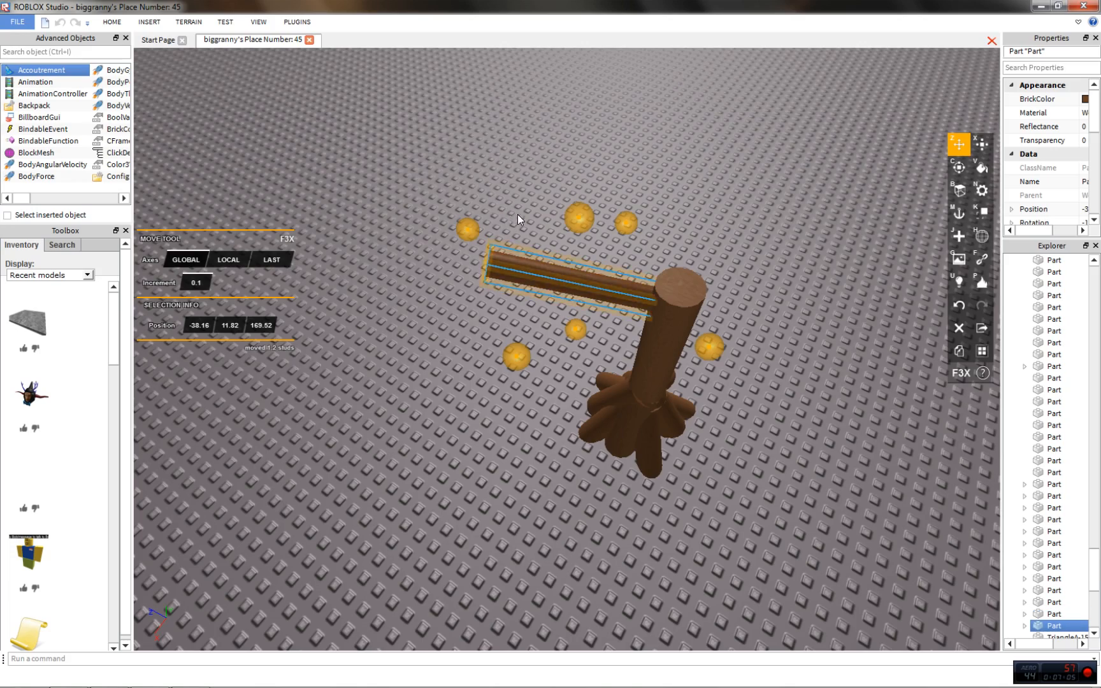
key(c)
right_drag(517, 214, 553, 261)
scroll(485, 344, up, 3)
right_drag(403, 312, 240, 348)
scroll(239, 347, down, 3)
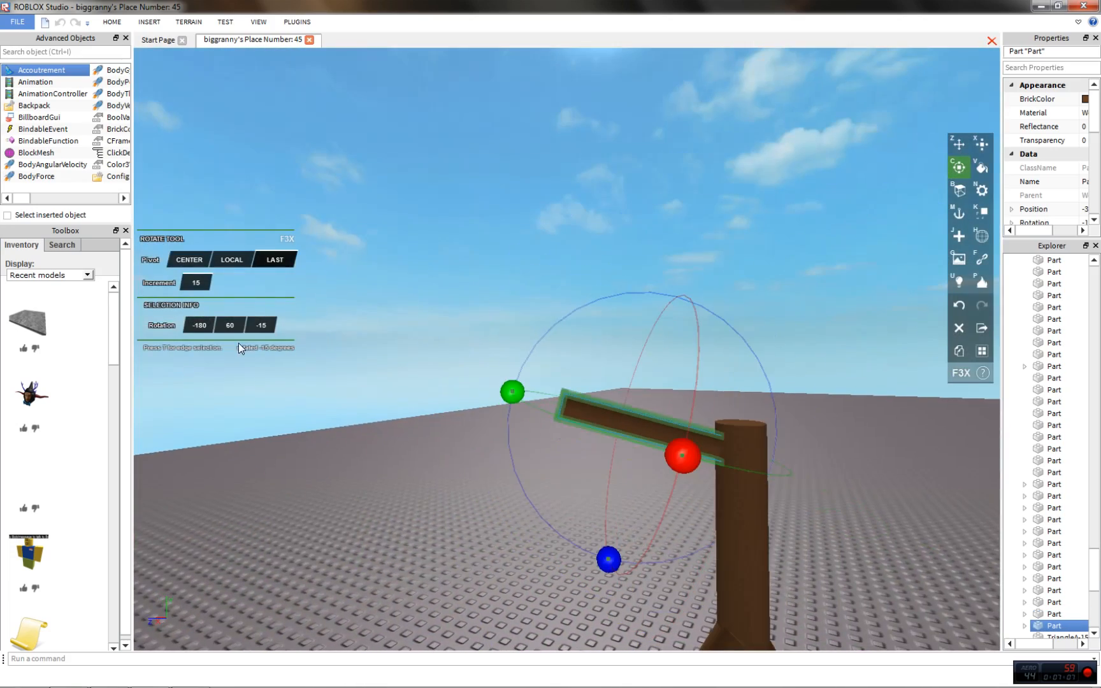
click(189, 258)
right_drag(533, 287, 508, 305)
drag(508, 306, 498, 246)
Move the second branch 4 studs across the trunk, nudge it 0.2 studs against the trunk, and deselect it
key(z)
right_drag(501, 240, 640, 382)
drag(593, 358, 649, 291)
right_drag(648, 290, 643, 318)
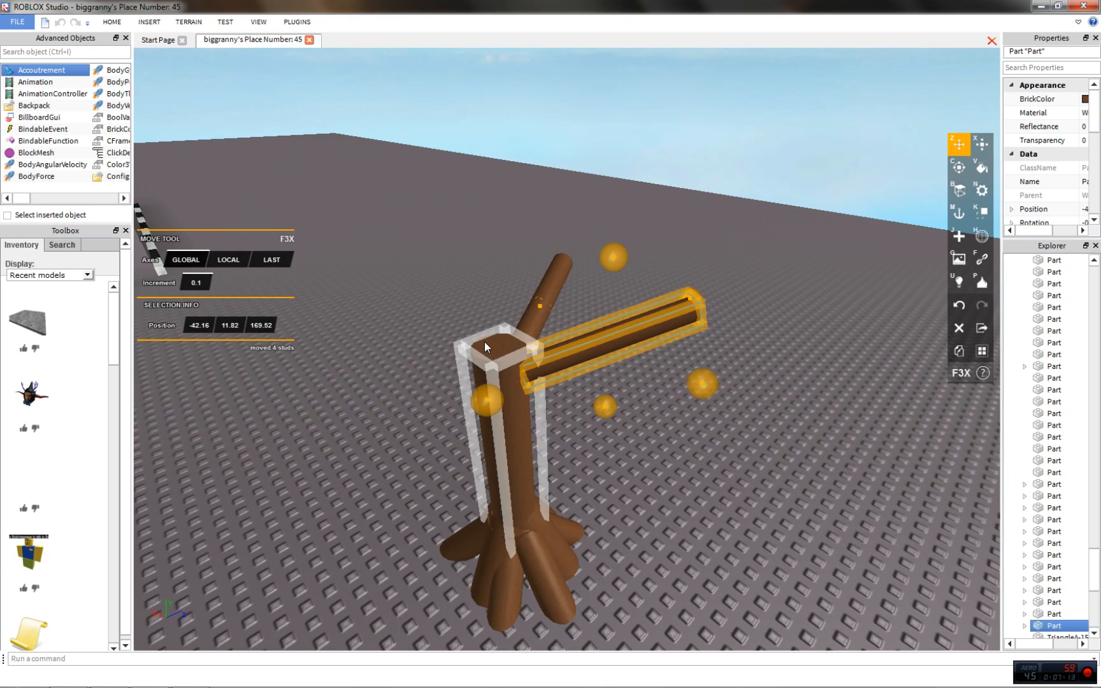
mouse_move(702, 384)
mouse_down()
mouse_move(690, 398)
mouse_move(680, 390)
mouse_up()
right_drag(706, 244, 706, 245)
click(685, 253)
scroll(685, 254, down, 2)
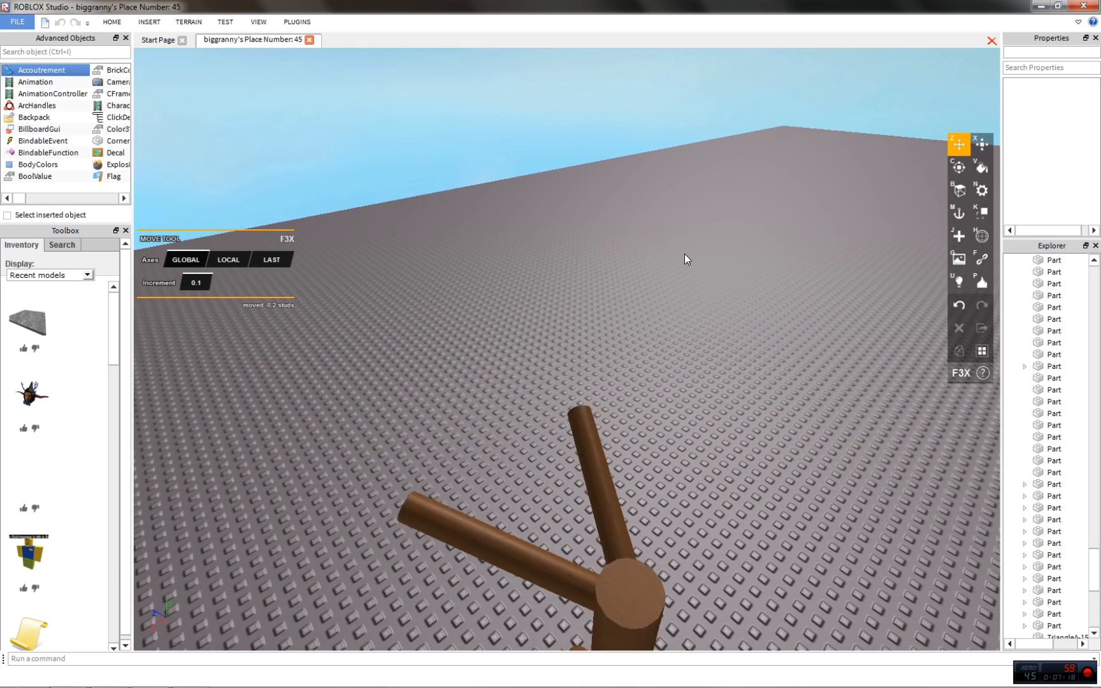
Rotate the second branch to a flatter slope with the pivot set to Last, lower it 0.7 studs, and deselect it
click(582, 460)
right_drag(582, 460, 586, 362)
key(c)
key(s)
key(d)
key(w)
click(277, 261)
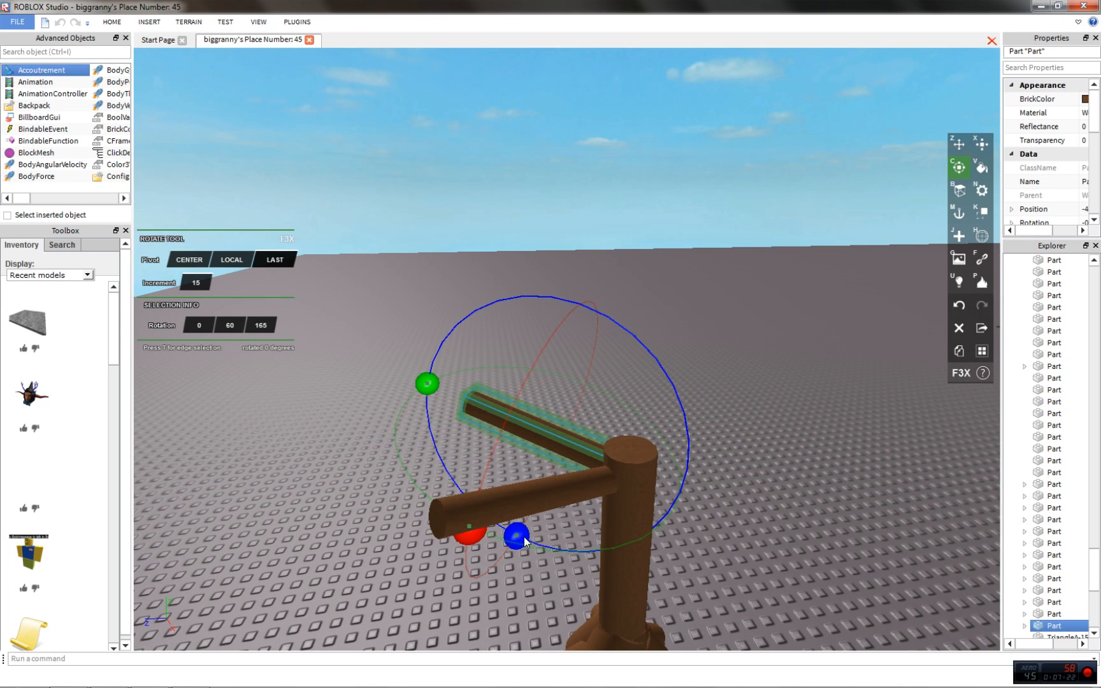
drag(524, 537, 542, 543)
key(z)
drag(547, 374, 548, 391)
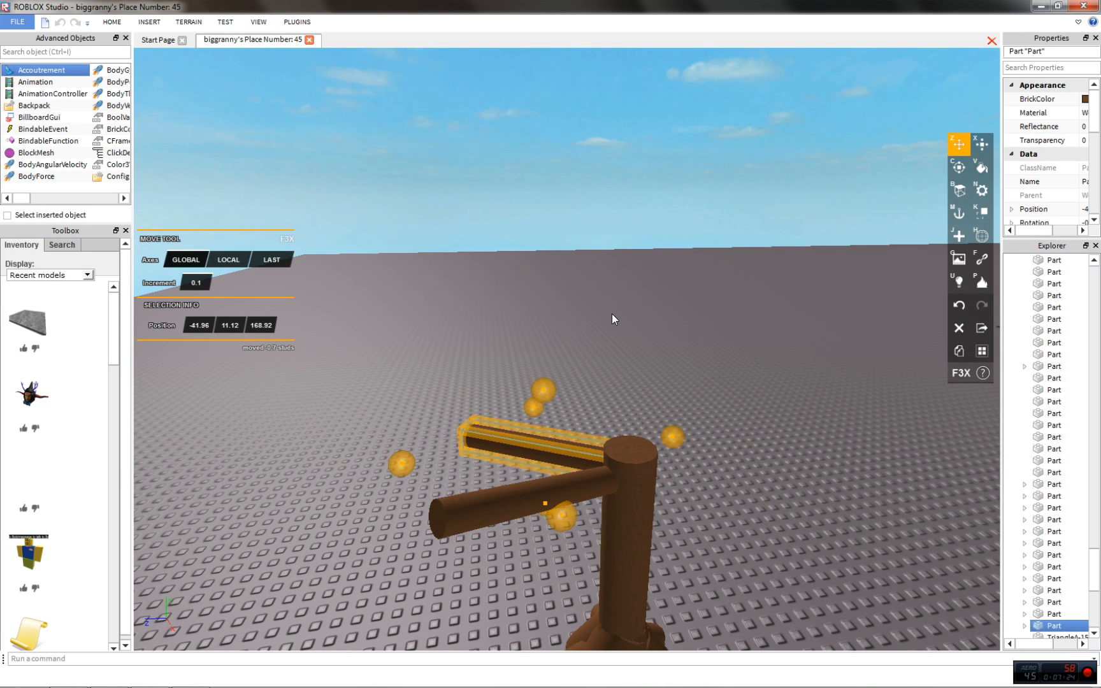
click(607, 349)
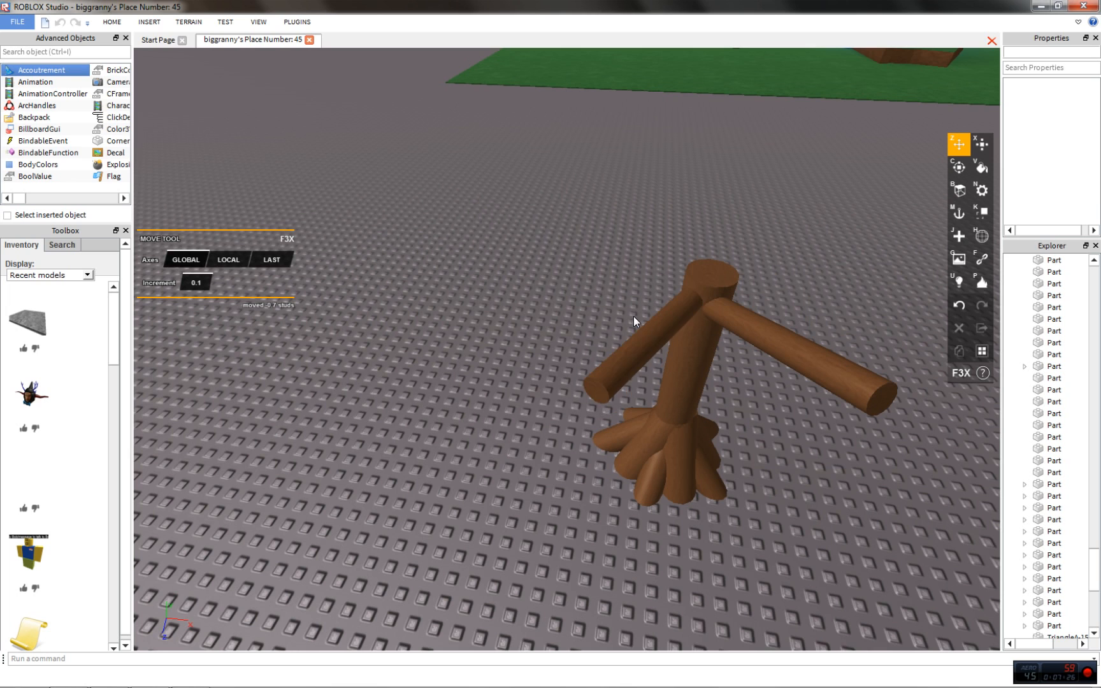
Duplicate the second branch, rotate the copy toward an empty side, and move it there as a third branch
click(651, 326)
key(c)
key(d)
drag(390, 432, 458, 314)
key(z)
key(c)
key(a)
key(z)
right_drag(457, 314, 599, 280)
drag(569, 342, 422, 427)
Rotate the third branch to slope upward and raise it 0.9 studs
key(c)
right_drag(463, 392, 533, 510)
scroll(535, 510, down, 3)
drag(591, 511, 542, 497)
key(z)
drag(584, 333, 600, 304)
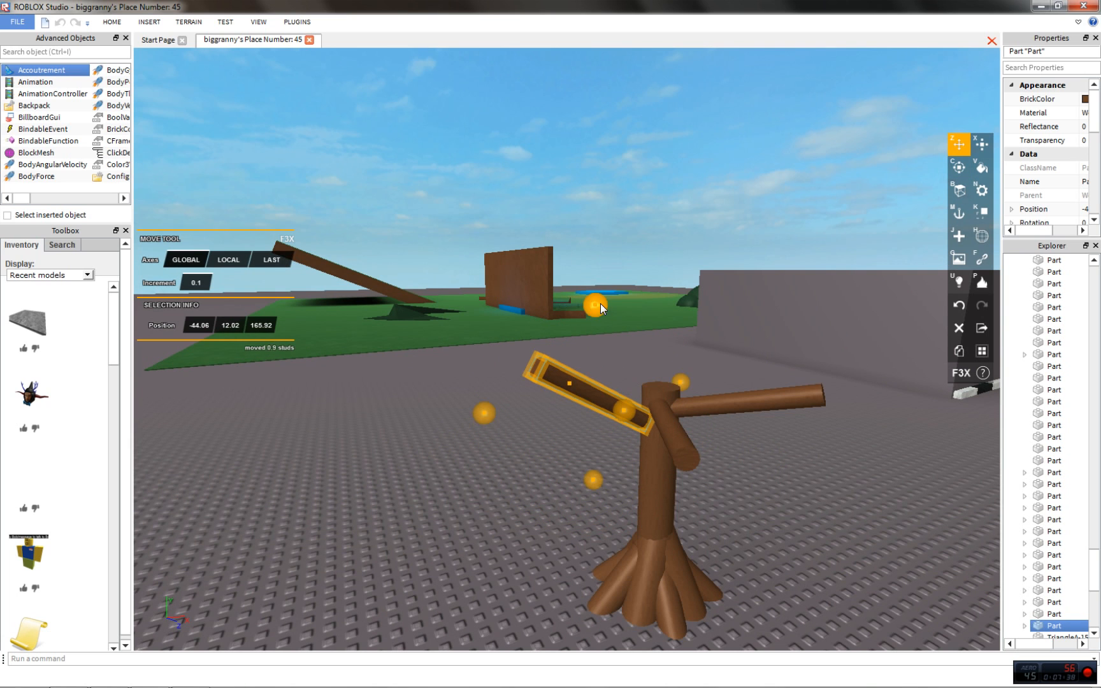
Nudge the third branch along the global axes against the trunk and deselect it
drag(490, 403, 495, 401)
right_drag(495, 402, 624, 426)
drag(625, 426, 618, 422)
click(660, 335)
scroll(660, 335, down, 4)
right_drag(659, 336, 635, 365)
Select the third branch again and rotate it by 15 degrees
click(631, 303)
key(c)
drag(609, 502, 622, 485)
key(z)
Duplicate the third branch and rotate the copy toward a different side of the trunk
right_drag(612, 473, 614, 432)
key(c)
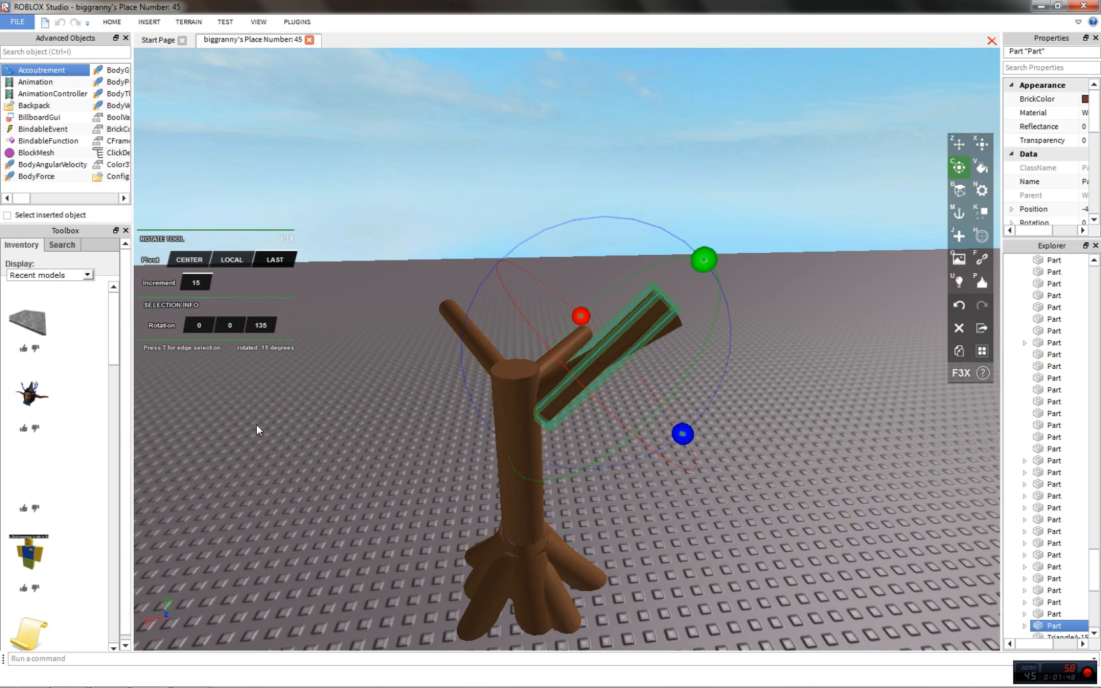
key(z)
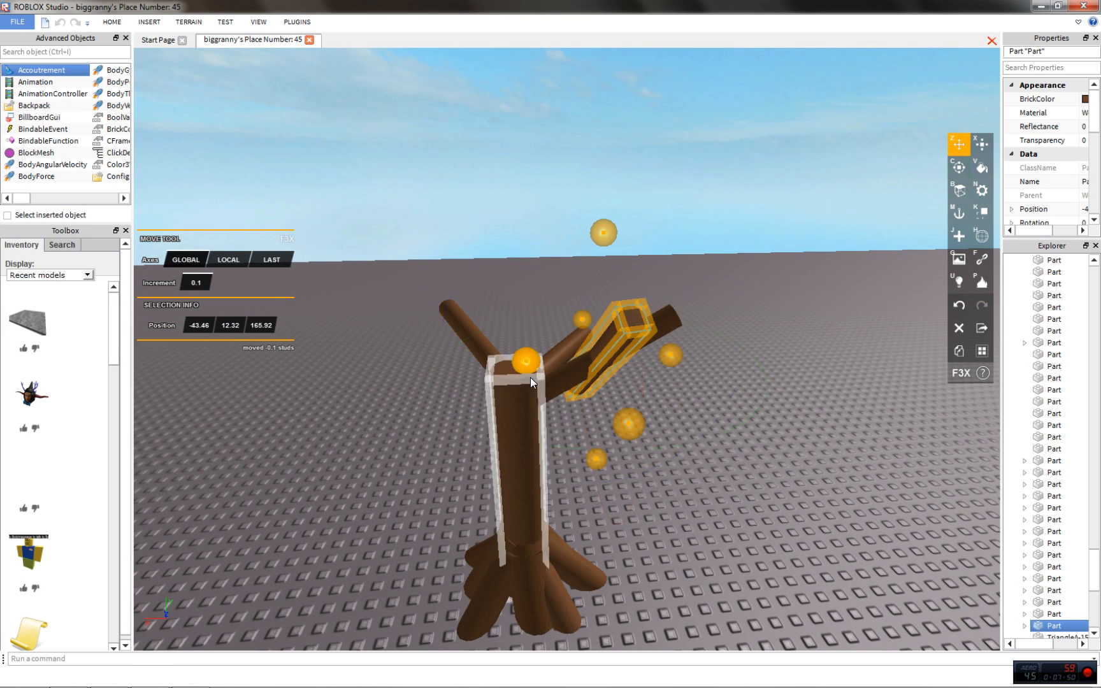
Move the fourth branch along the global axes to an open side of the upper trunk and deselect it
drag(524, 363, 594, 456)
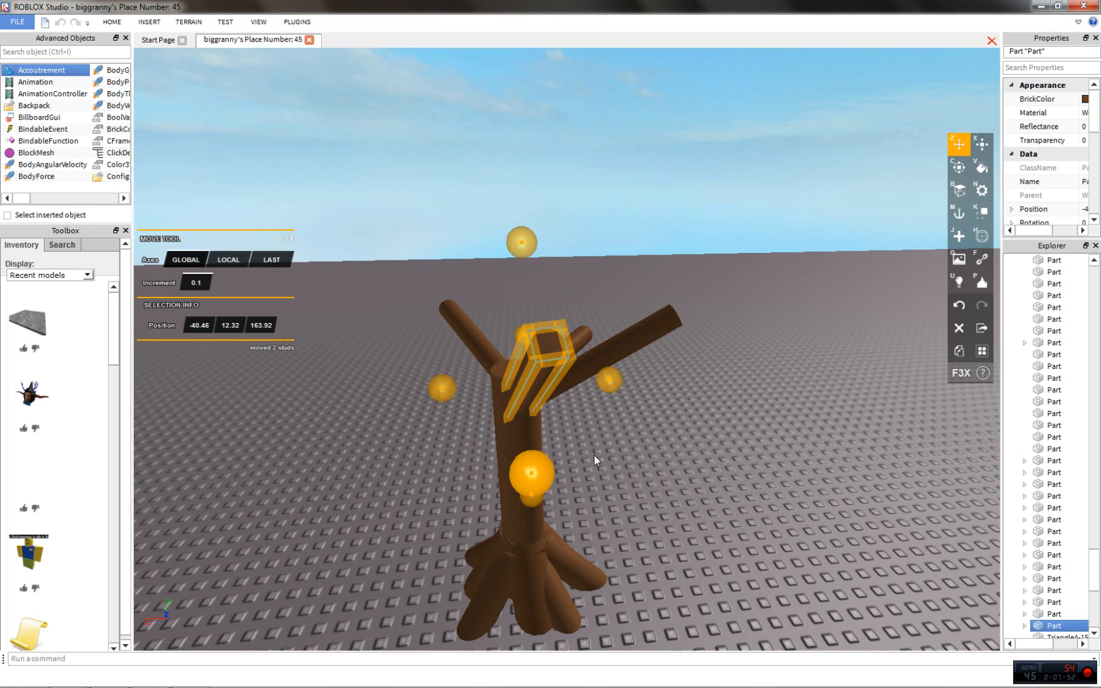
right_drag(594, 456, 623, 435)
right_drag(766, 279, 697, 298)
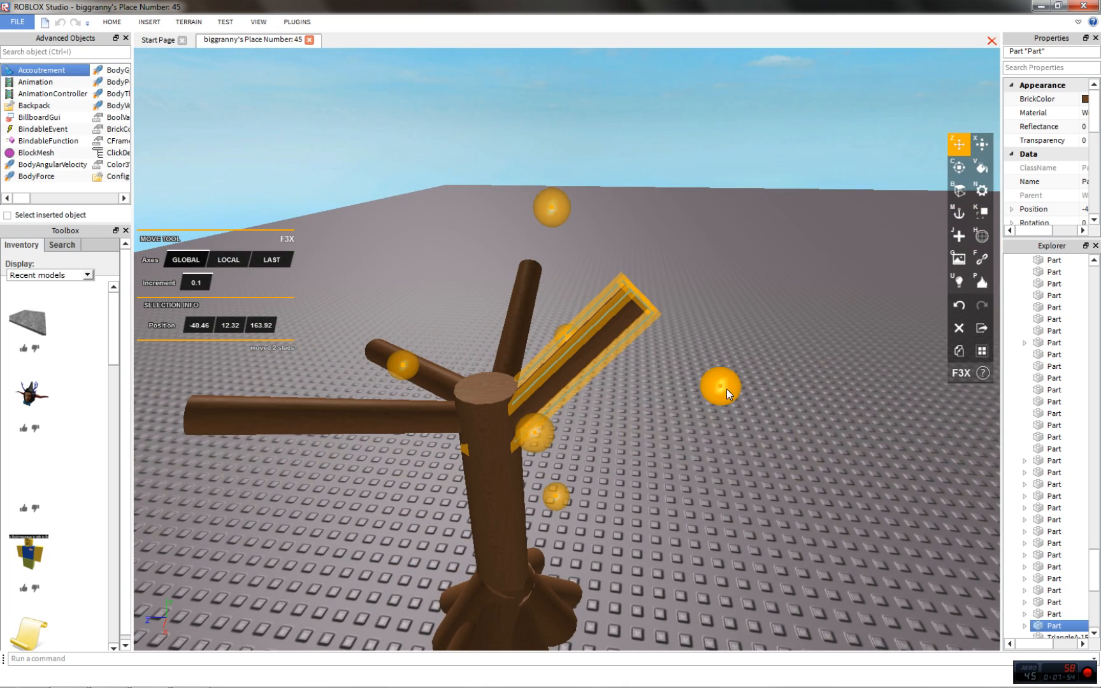
drag(726, 390, 737, 379)
right_drag(736, 379, 720, 375)
drag(568, 336, 582, 331)
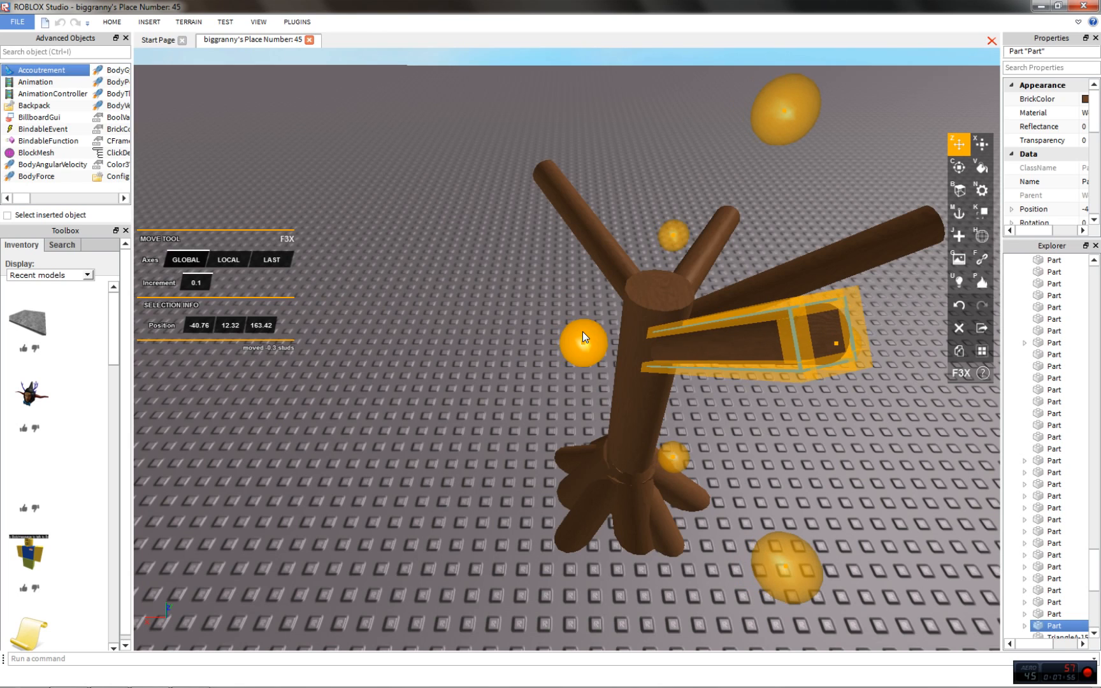
click(494, 305)
Duplicate the second branch and rotate the copy toward the gap between the existing branches
right_drag(494, 306, 543, 335)
right_drag(641, 434, 520, 432)
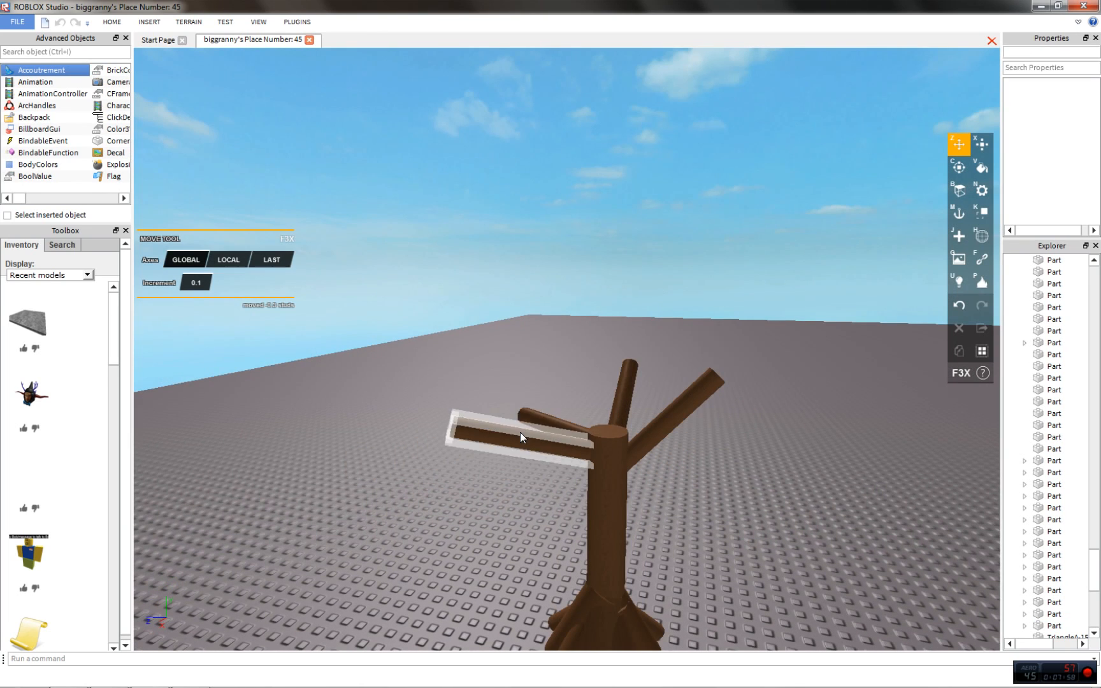
click(529, 418)
key(c)
right_drag(585, 429, 456, 444)
drag(456, 445, 624, 353)
key(z)
drag(522, 429, 520, 456)
click(960, 306)
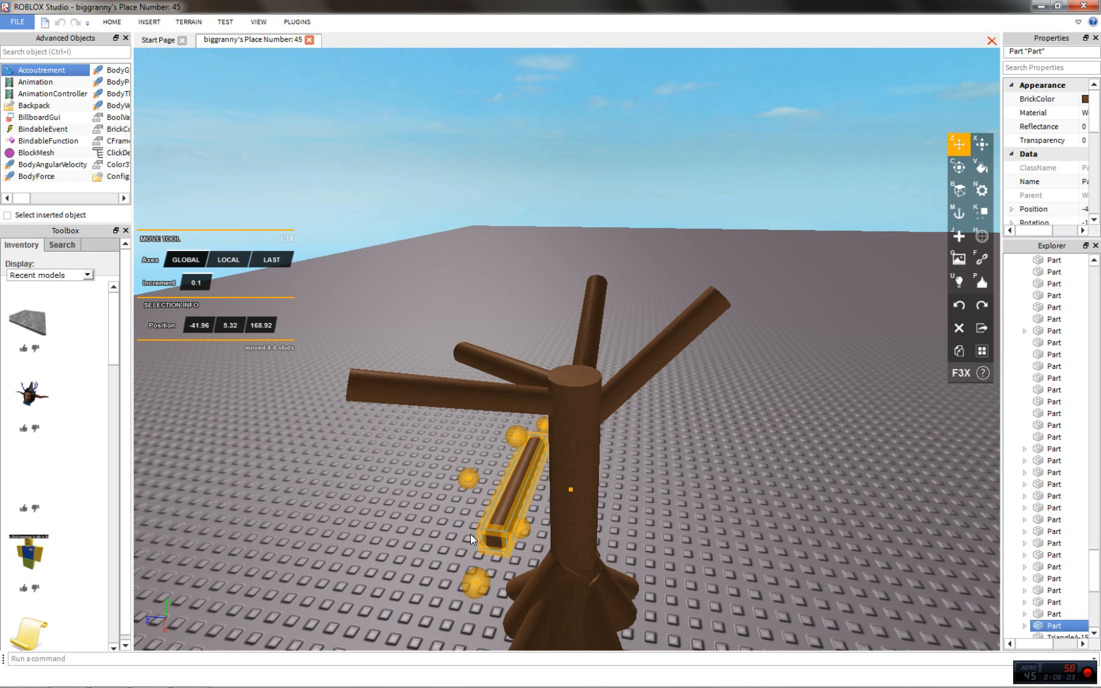
scroll(543, 450, down, 4)
scroll(543, 451, up, 4)
scroll(851, 328, down, 1)
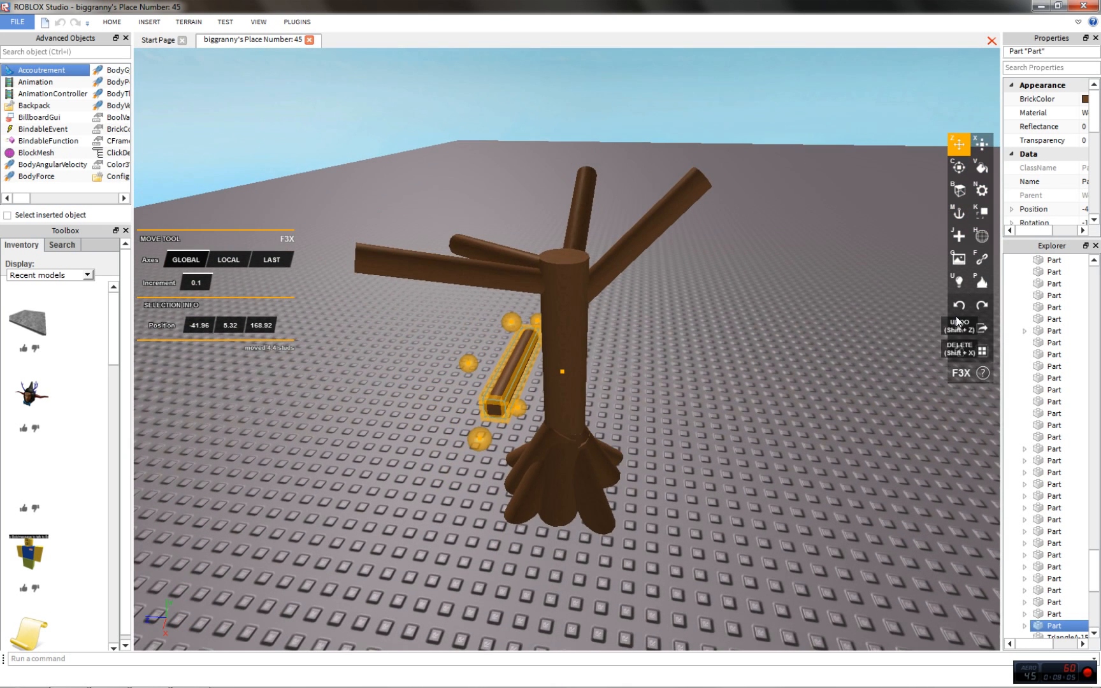
click(957, 310)
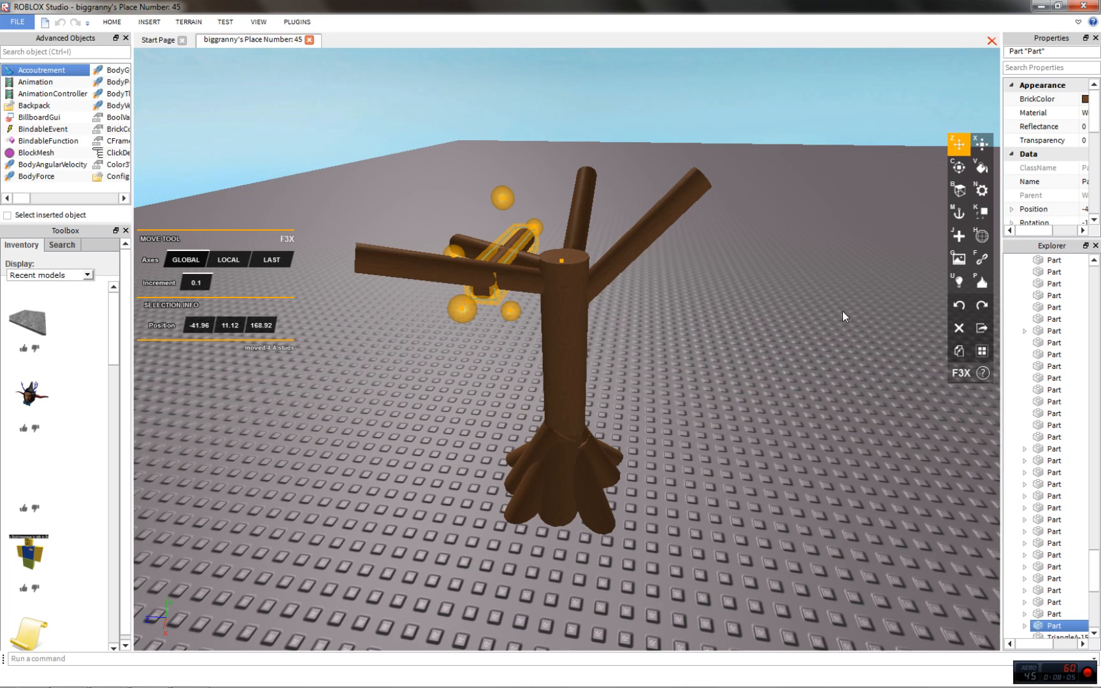
Move the fifth branch along the global axes to position -36.46, 10.62, 166.02 in front of the trunk
drag(461, 308, 402, 378)
drag(540, 309, 631, 330)
drag(508, 410, 480, 417)
drag(547, 234, 541, 255)
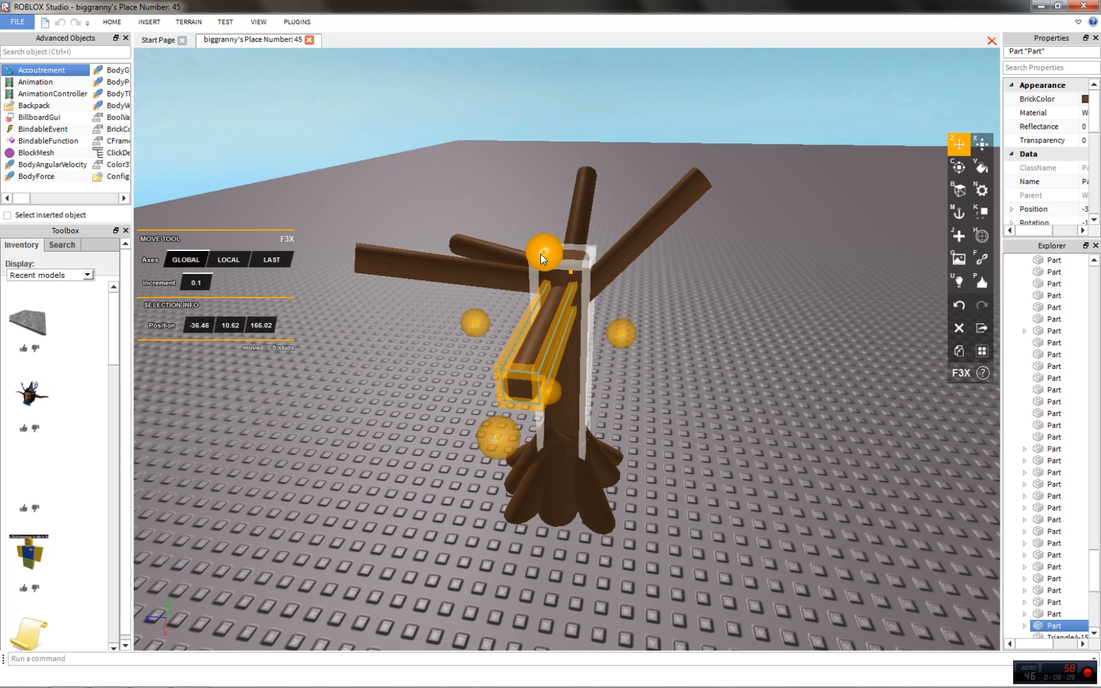
Rotate the fifth branch, shift it 0.9 studs onto the trunk, and deselect it
key(c)
drag(488, 442, 453, 432)
key(z)
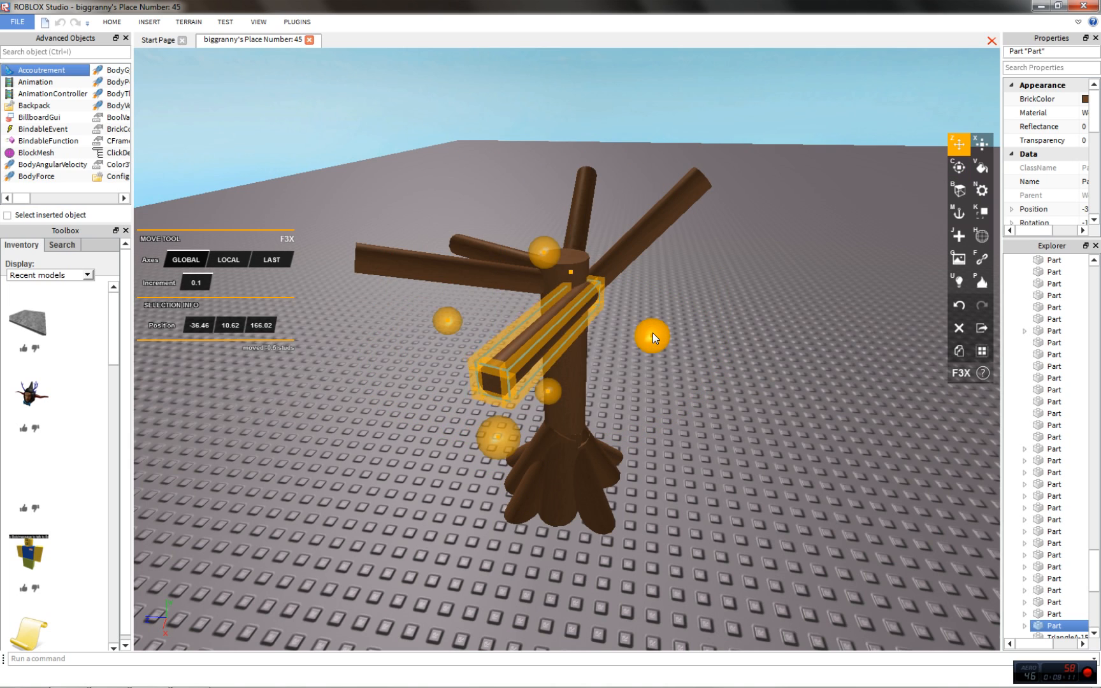
drag(654, 334, 623, 329)
click(670, 302)
Duplicate the first branch and rotate the copy toward the remaining open side of the trunk
right_drag(670, 302, 557, 286)
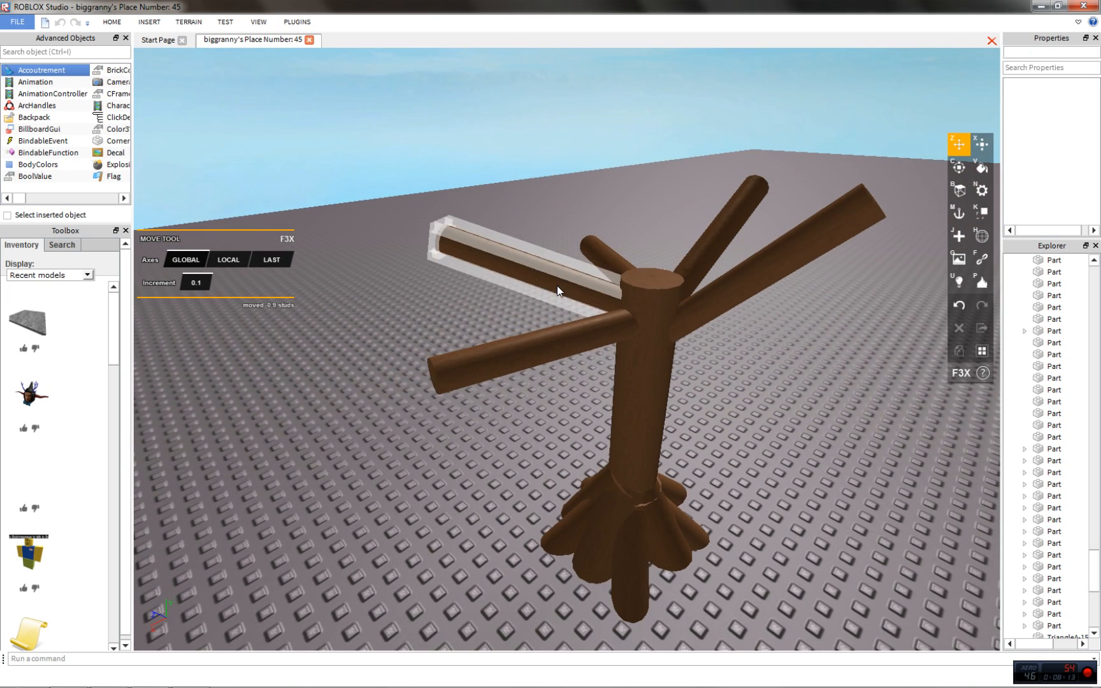
click(556, 283)
key(c)
drag(408, 328, 739, 309)
key(z)
Move the sixth branch along the global axes to position -37.66, 11.82, 163.92 against the upper trunk
drag(630, 318, 714, 323)
drag(758, 373, 789, 383)
scroll(655, 309, up, 5)
right_drag(654, 309, 639, 341)
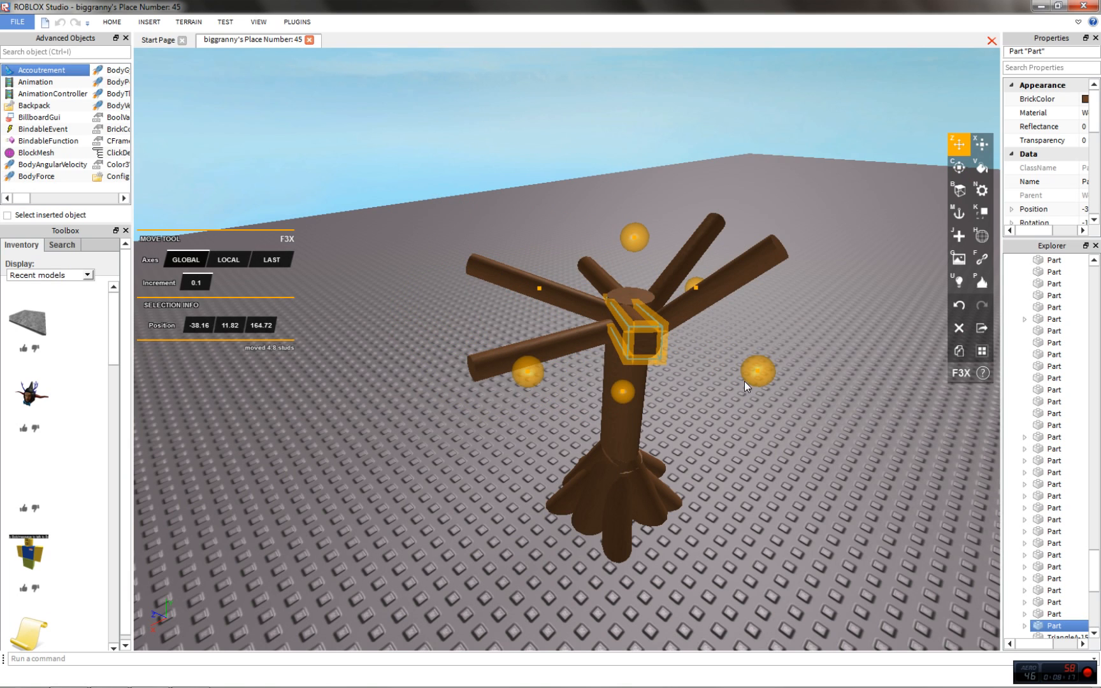
scroll(650, 330, down, 6)
drag(756, 395, 769, 391)
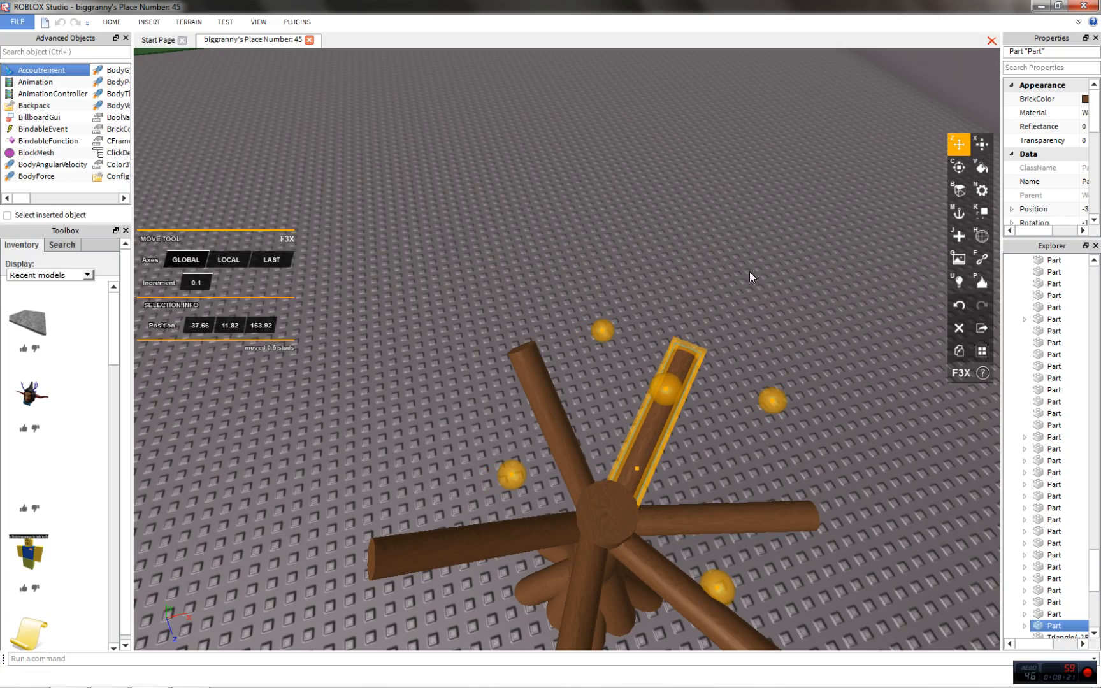
Deselect the sixth branch and examine the trunk and ring of branches from several distances and angles
click(746, 276)
scroll(735, 281, down, 6)
right_drag(736, 281, 684, 279)
scroll(710, 281, up, 3)
scroll(702, 280, down, 2)
scroll(702, 280, up, 3)
scroll(703, 280, down, 6)
scroll(702, 281, up, 6)
scroll(702, 280, down, 2)
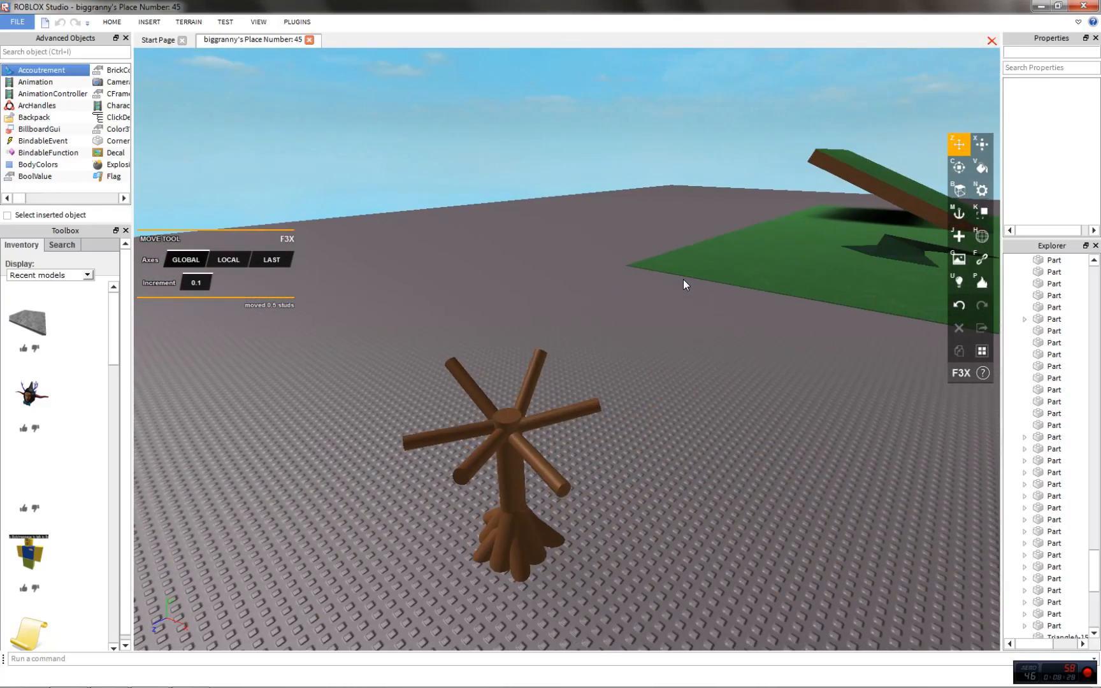
scroll(684, 278, down, 6)
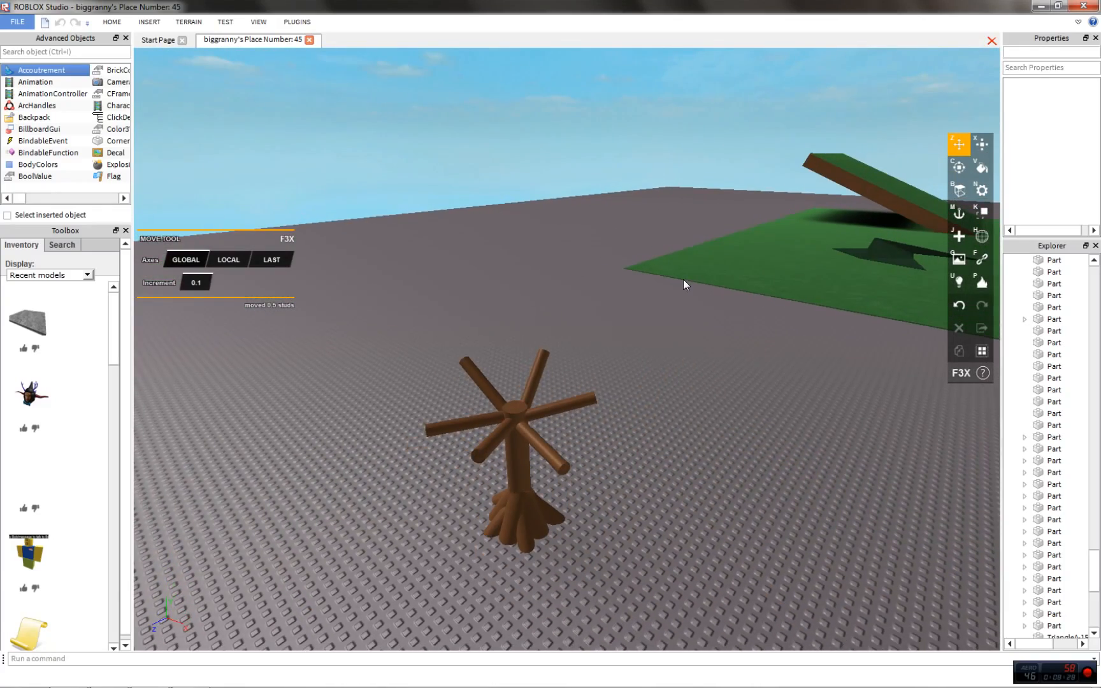
scroll(683, 278, up, 3)
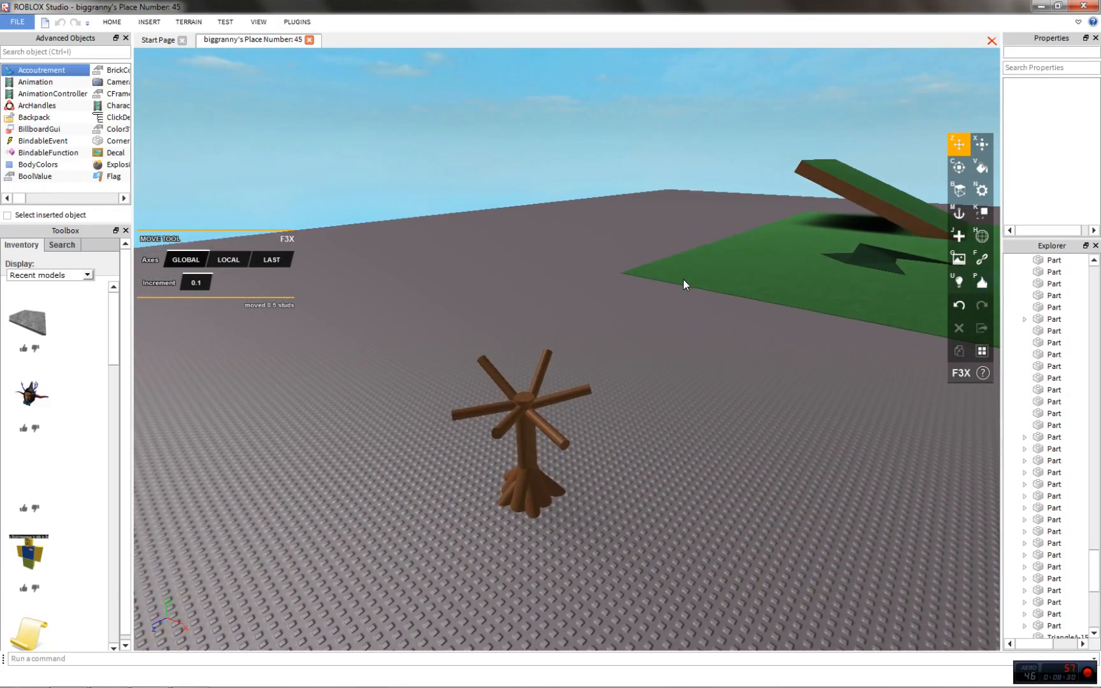
scroll(683, 279, up, 3)
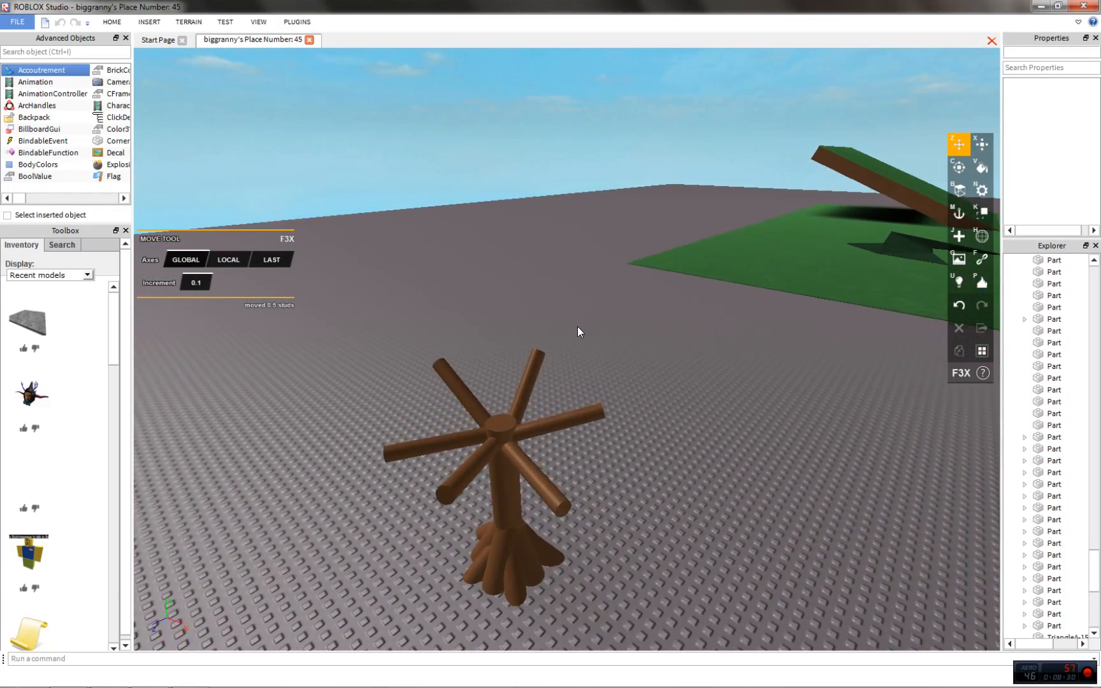
right_drag(577, 326, 583, 328)
scroll(582, 330, down, 6)
key(s)
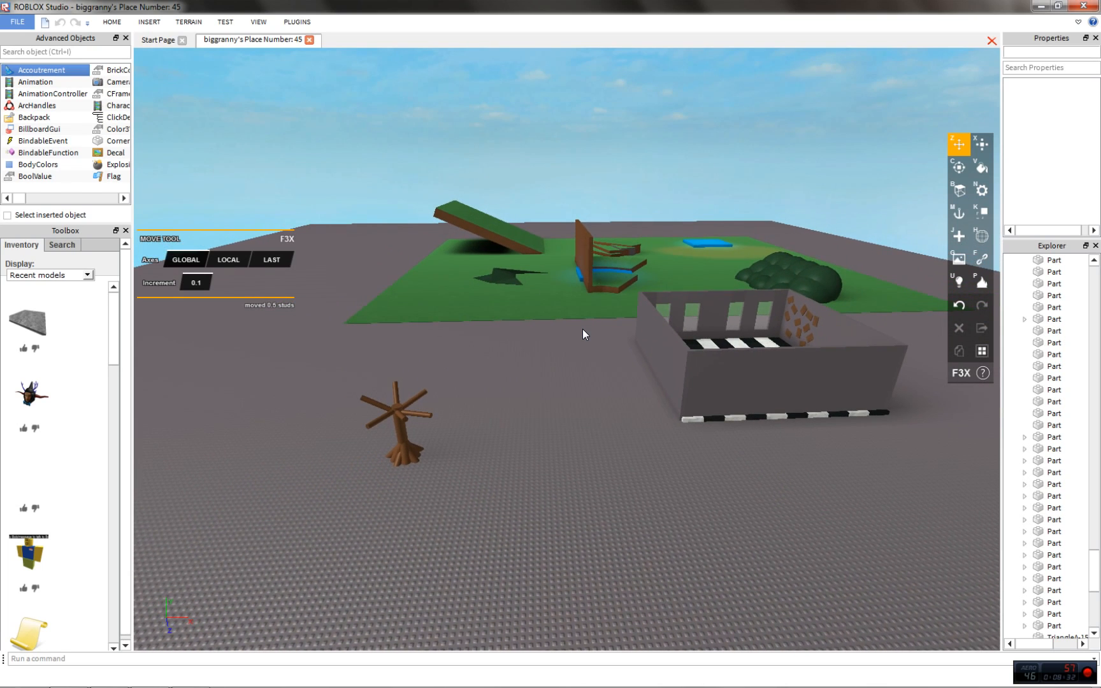
key(a)
key(w)
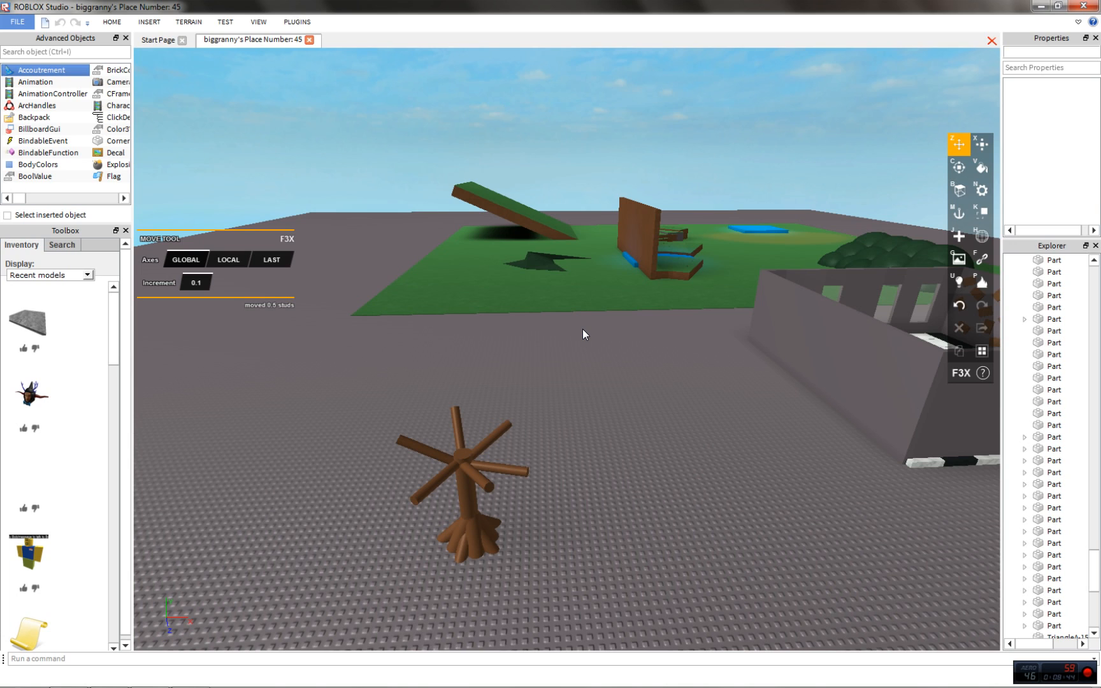
Select the thin grass slab beside the tall brown wall and duplicate it
key(d)
key(h)
key(z)
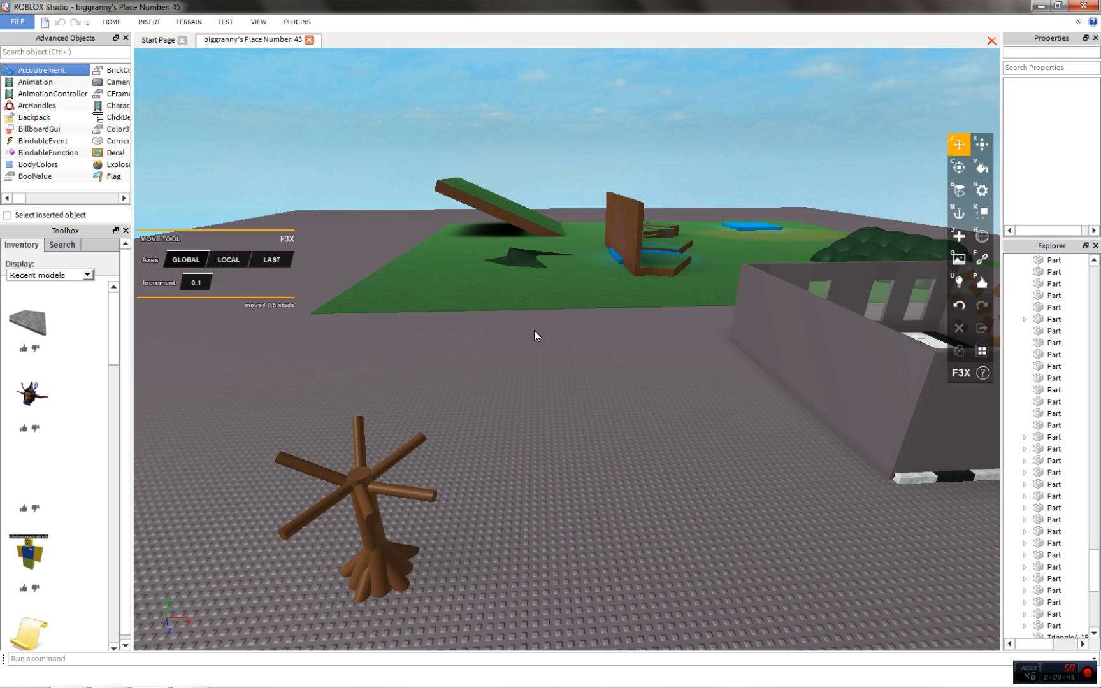
key(w)
click(582, 477)
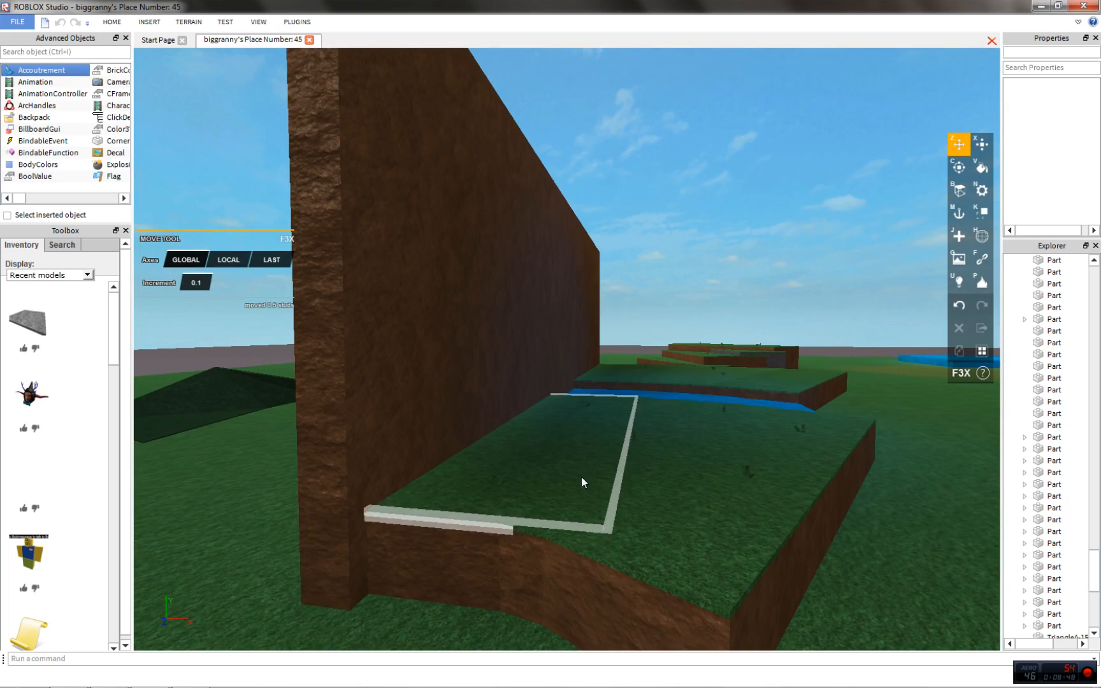
click(611, 510)
key(shift+c)
Move the grass slab copy onto the baseplate next to the tree, at position -30, 0.09, 148
mouse_move(602, 503)
mouse_down()
mouse_move(579, 513)
mouse_move(541, 566)
mouse_up()
right_drag(580, 513, 541, 565)
drag(540, 559, 643, 368)
right_drag(540, 559, 643, 368)
drag(644, 368, 643, 371)
right_drag(643, 368, 643, 371)
key(w)
drag(643, 370, 625, 355)
right_drag(633, 358, 624, 354)
scroll(624, 355, down, 4)
drag(625, 354, 476, 287)
scroll(451, 254, down, 8)
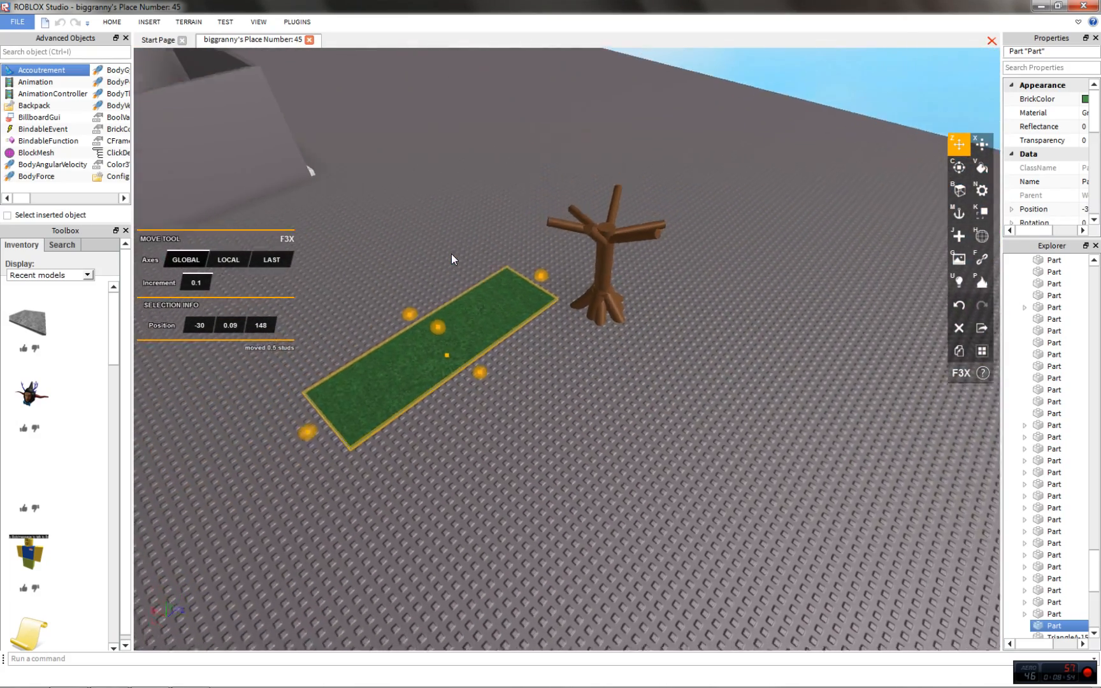
Resize the grass slab into a 5 × 5 × 5 cube
scroll(451, 254, up, 5)
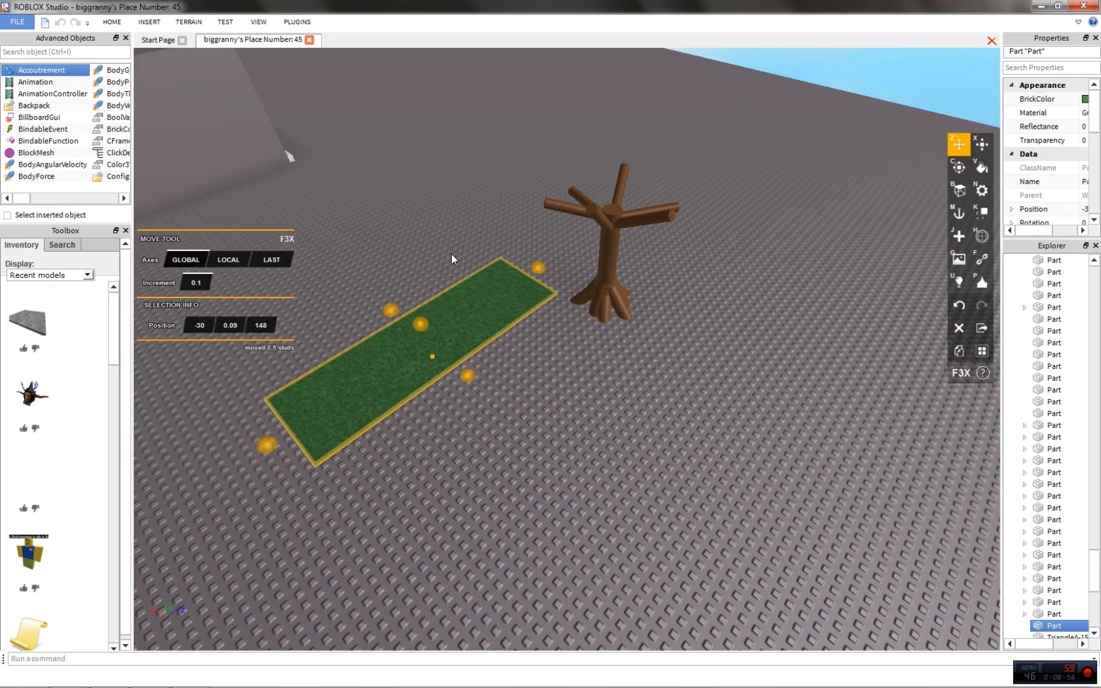
key(x)
key(s)
key(a)
click(208, 320)
text(5)
key(Return)
click(218, 323)
text(5)
key(Return)
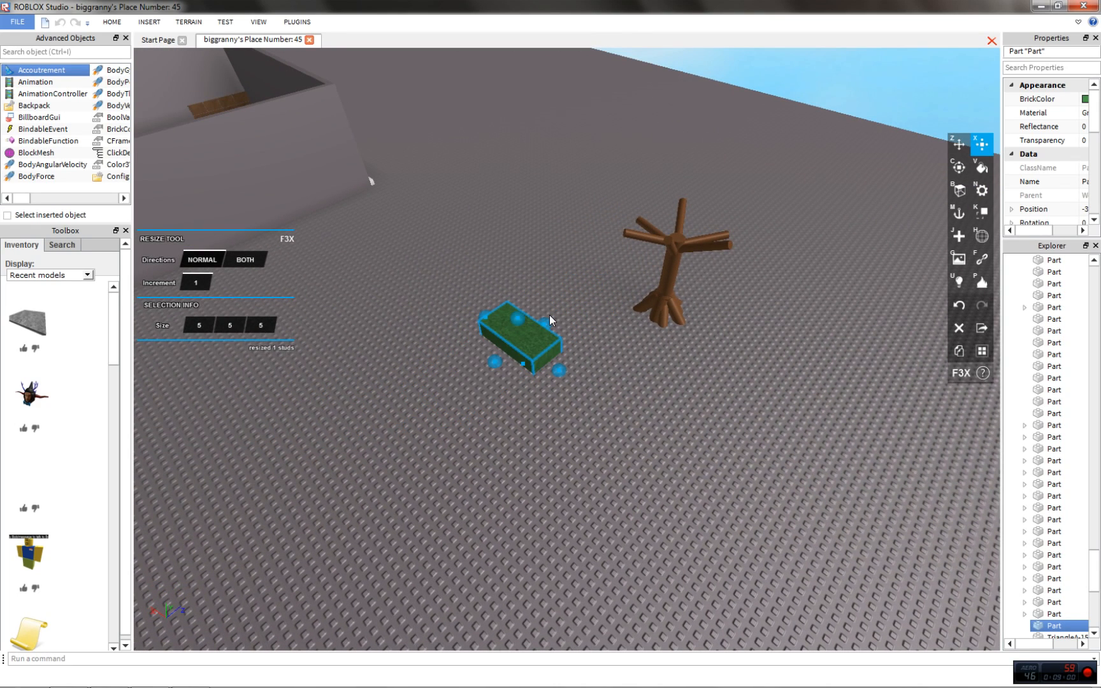
Raise the grass cube to a height of 13.37 and bring it beside the tip of the nearest branch
key(z)
drag(506, 335, 613, 258)
key(w)
key(a)
right_drag(614, 257, 614, 258)
drag(614, 257, 529, 290)
key(d)
right_drag(529, 290, 529, 291)
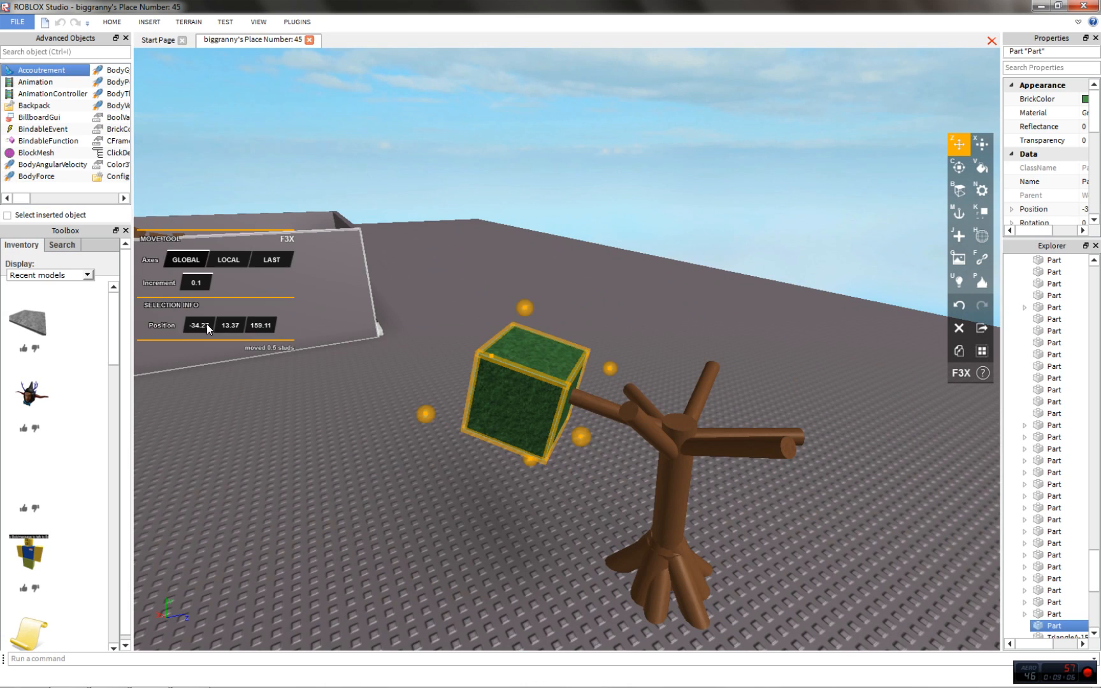
Reduce the grass cube's size to 4 × 4 × 4
key(x)
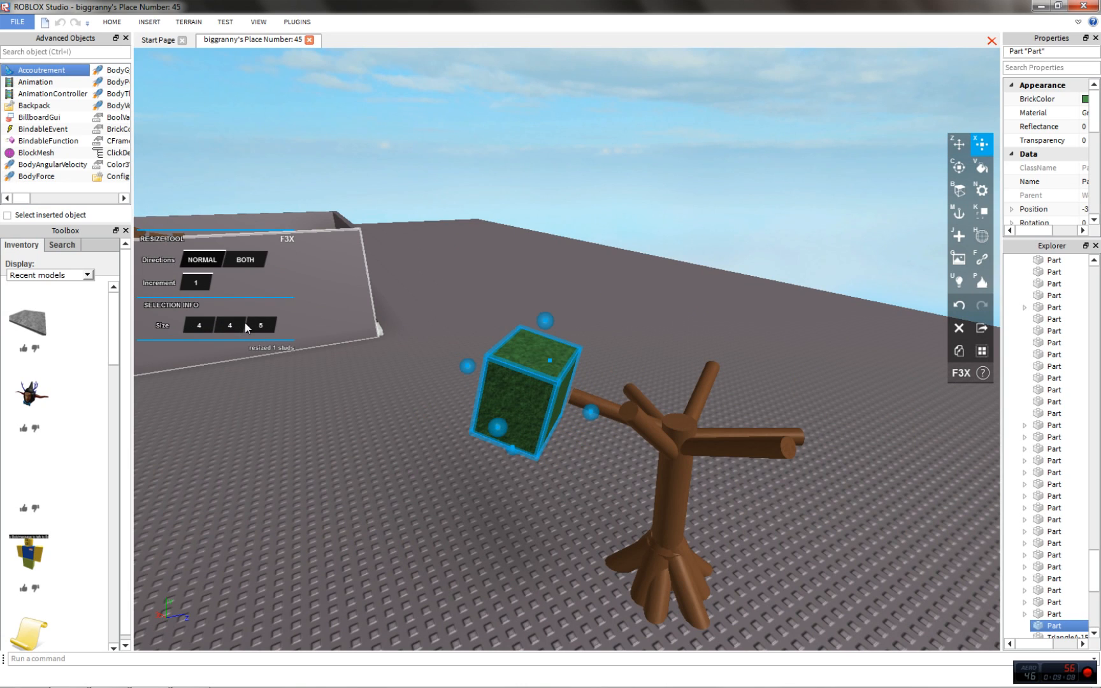
key(Return)
text(4)
key(Return)
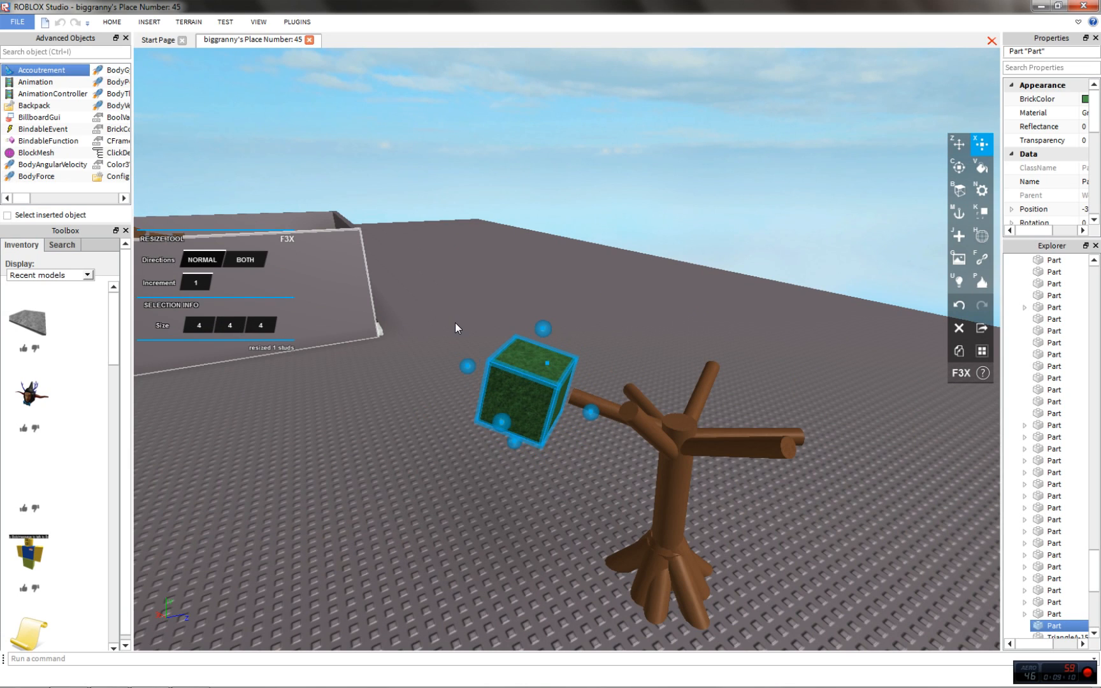
Switch the move axes to Last and shift the grass cube onto the tip of the first branch
key(z)
key(w)
key(a)
right_drag(495, 229, 490, 237)
key(w)
click(268, 261)
right_drag(411, 267, 411, 267)
mouse_move(583, 373)
mouse_down()
mouse_move(603, 376)
mouse_move(592, 367)
mouse_up()
key(w)
right_drag(591, 367, 591, 367)
key(s)
drag(574, 464, 540, 464)
right_drag(539, 463, 540, 464)
key(d)
right_drag(577, 387, 577, 387)
Duplicate the grass cube and rotate the copy to a different angle
key(c)
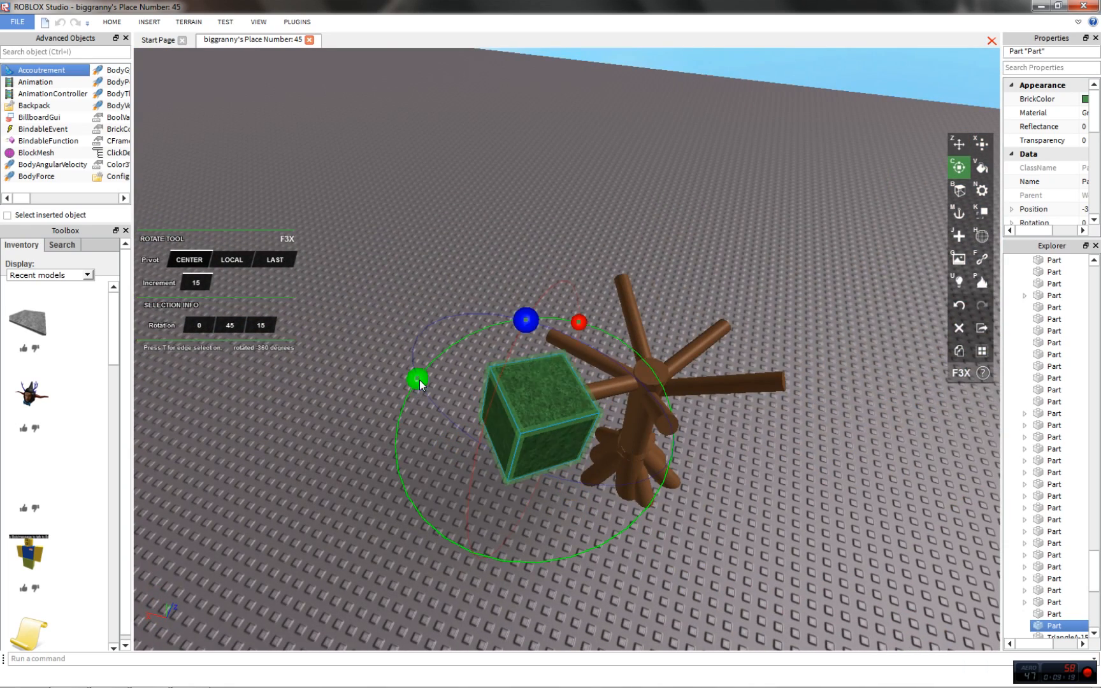
drag(419, 380, 628, 370)
drag(577, 328, 542, 286)
Move the second grass cube onto the tip of the neighbouring branch
key(z)
key(w)
right_drag(603, 374, 558, 354)
key(s)
drag(687, 478, 718, 506)
drag(627, 535, 502, 587)
drag(545, 537, 512, 507)
right_drag(523, 507, 522, 508)
key(s)
drag(661, 500, 678, 474)
key(s)
right_drag(664, 442, 664, 442)
key(w)
Duplicate the second grass cube and rotate the copy on several axes
key(c)
key(d)
drag(683, 348, 681, 417)
drag(615, 485, 628, 409)
drag(570, 265, 651, 382)
Move the third grass cube onto the tip of the next bare branch and deselect it
key(z)
key(d)
right_drag(648, 406, 648, 405)
key(w)
drag(640, 442, 654, 553)
drag(534, 511, 473, 519)
right_drag(473, 520, 473, 520)
key(s)
drag(563, 299, 591, 329)
key(w)
right_drag(591, 329, 592, 330)
drag(657, 300, 639, 316)
click(689, 259)
Select the grass cube on the branch ahead, nudge its position at the tip, and deselect it
key(d)
right_drag(690, 260, 650, 256)
key(w)
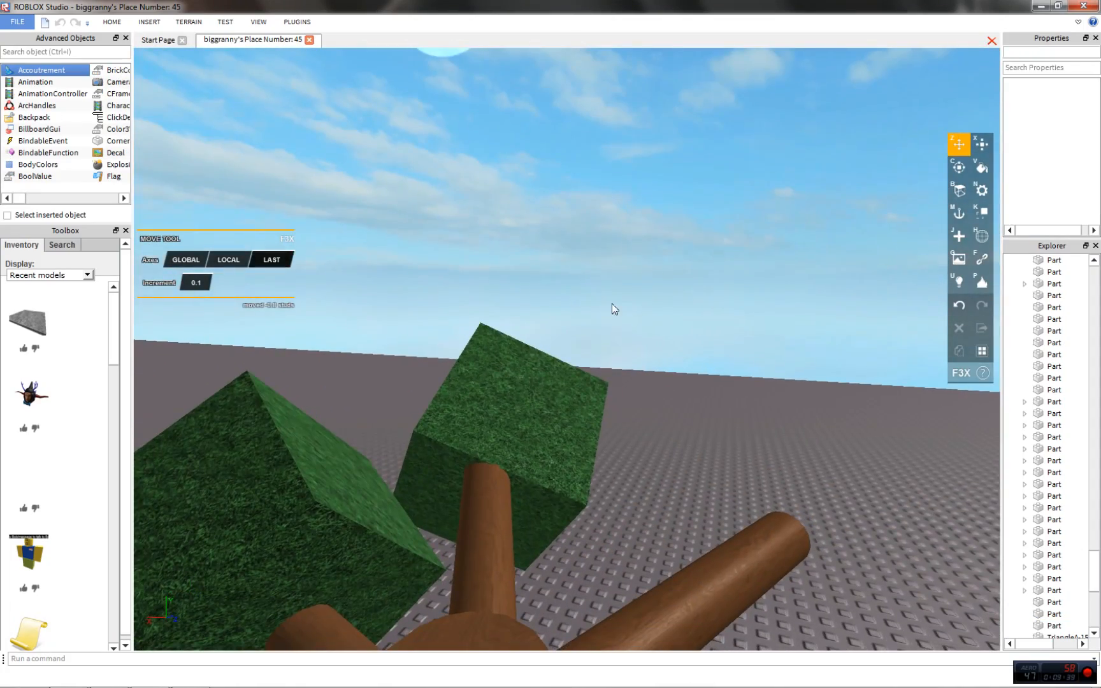
click(540, 361)
drag(562, 349, 586, 301)
click(729, 215)
Duplicate a grass cube and rotate the copy to -77.94, 1.12, -103.92
right_drag(729, 215, 729, 214)
click(640, 310)
key(c)
drag(643, 249, 707, 307)
drag(767, 404, 764, 319)
drag(583, 145, 617, 224)
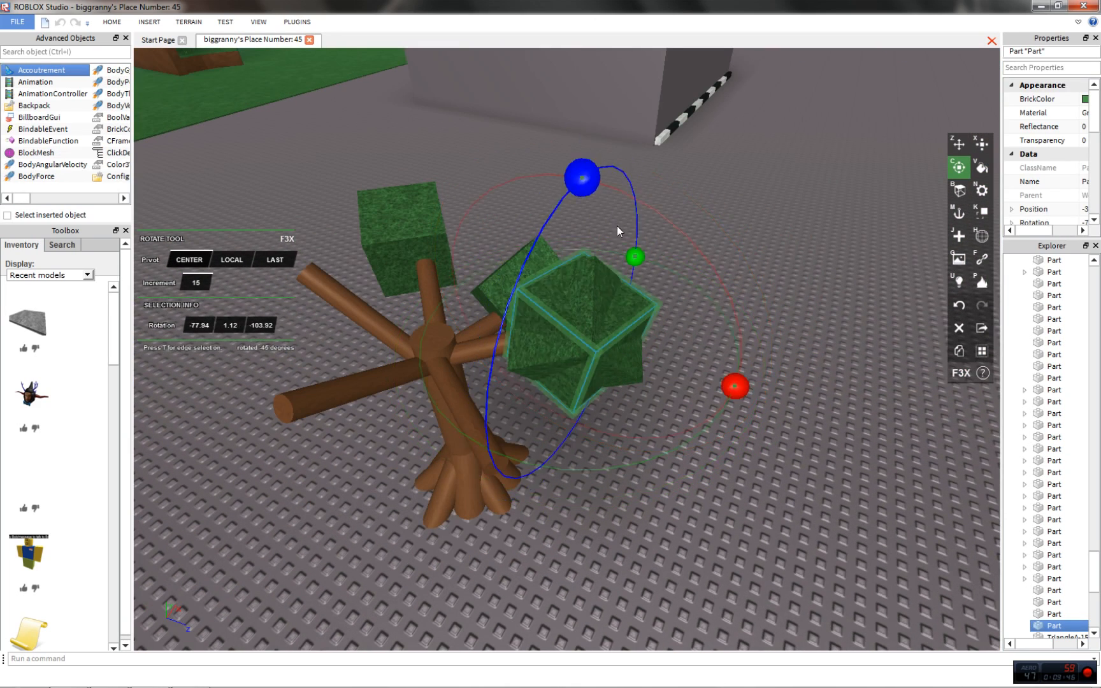
Move the fourth grass cube over to the next bare branch tip and deselect it
key(z)
drag(534, 405, 370, 431)
drag(498, 323, 495, 368)
right_drag(511, 372, 510, 372)
scroll(510, 372, down, 3)
click(580, 296)
right_drag(582, 295, 584, 291)
Fine-tune the fourth grass cube's position around its branch tip and deselect it
click(619, 461)
drag(625, 520, 628, 504)
drag(623, 380, 622, 372)
drag(691, 435, 700, 435)
click(709, 391)
Duplicate the fourth grass cube and rotate the copy to -80.62, -7.7, -148.17
scroll(709, 392, up, 2)
click(559, 426)
scroll(559, 426, down, 2)
right_drag(558, 426, 559, 426)
key(c)
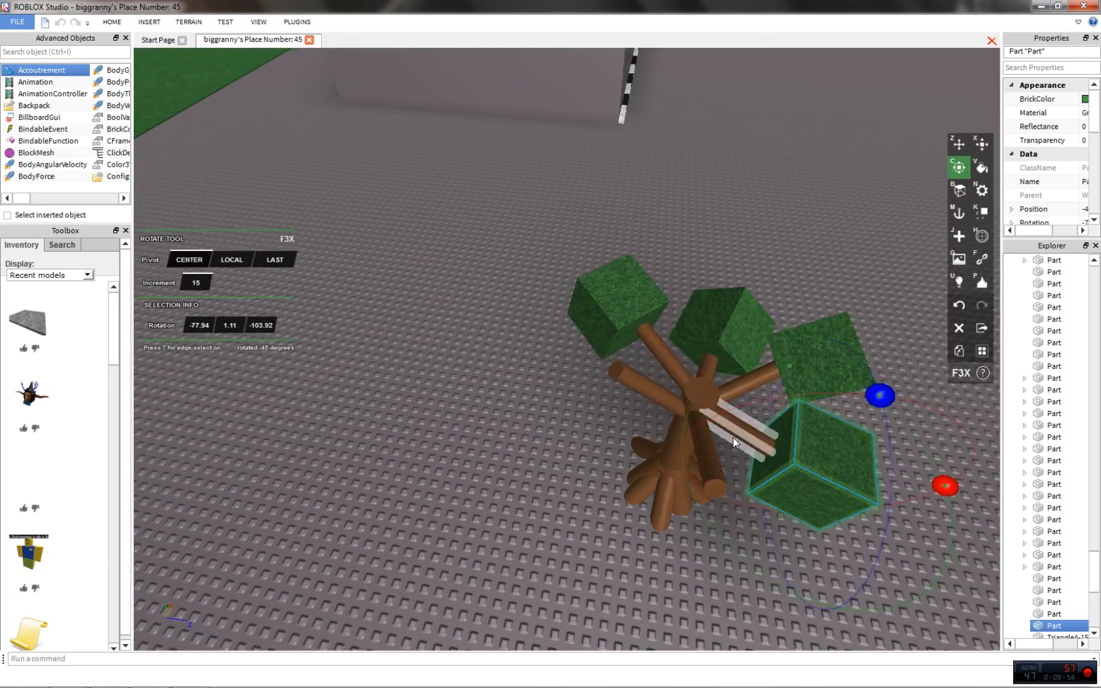
key(d)
drag(646, 365, 672, 390)
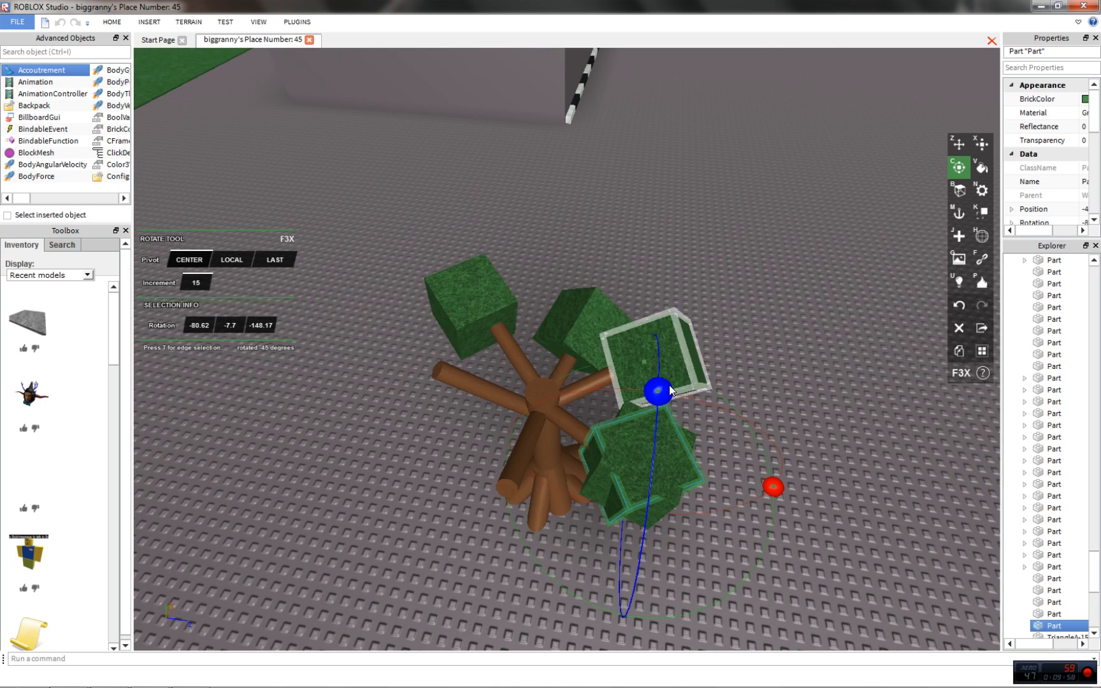
Move the fifth grass cube 7 studs to the next bare branch, at position -46.42, 14.23, 166.44
key(z)
scroll(658, 498, up, 2)
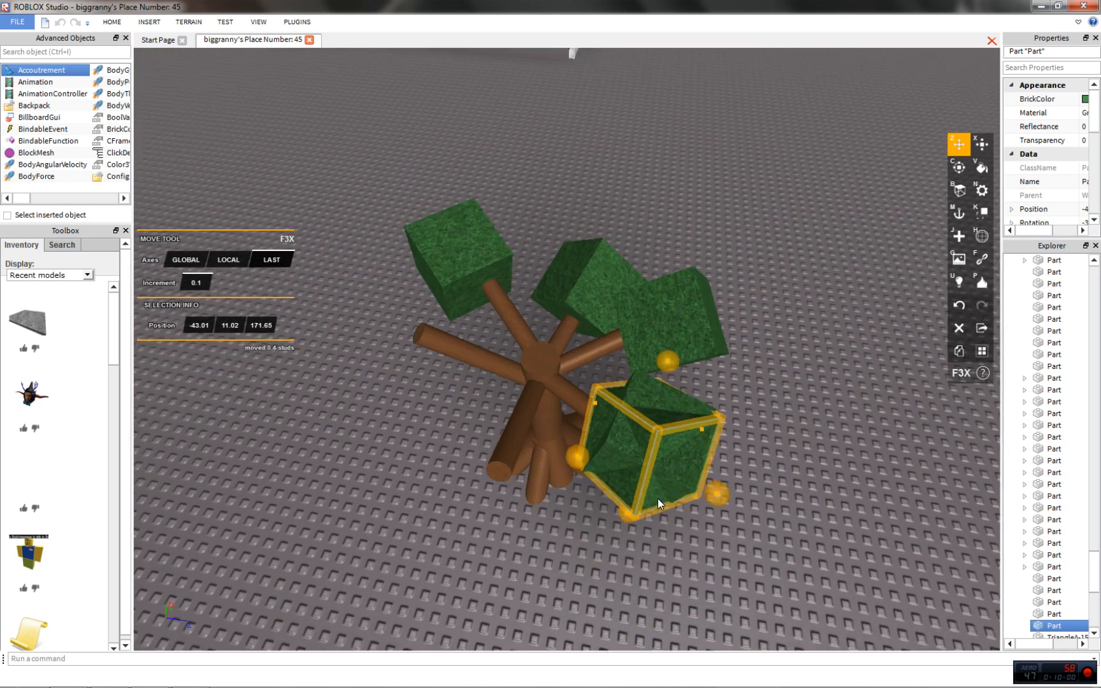
scroll(657, 498, up, 1)
right_drag(657, 499, 657, 496)
scroll(658, 496, down, 2)
drag(579, 418, 404, 378)
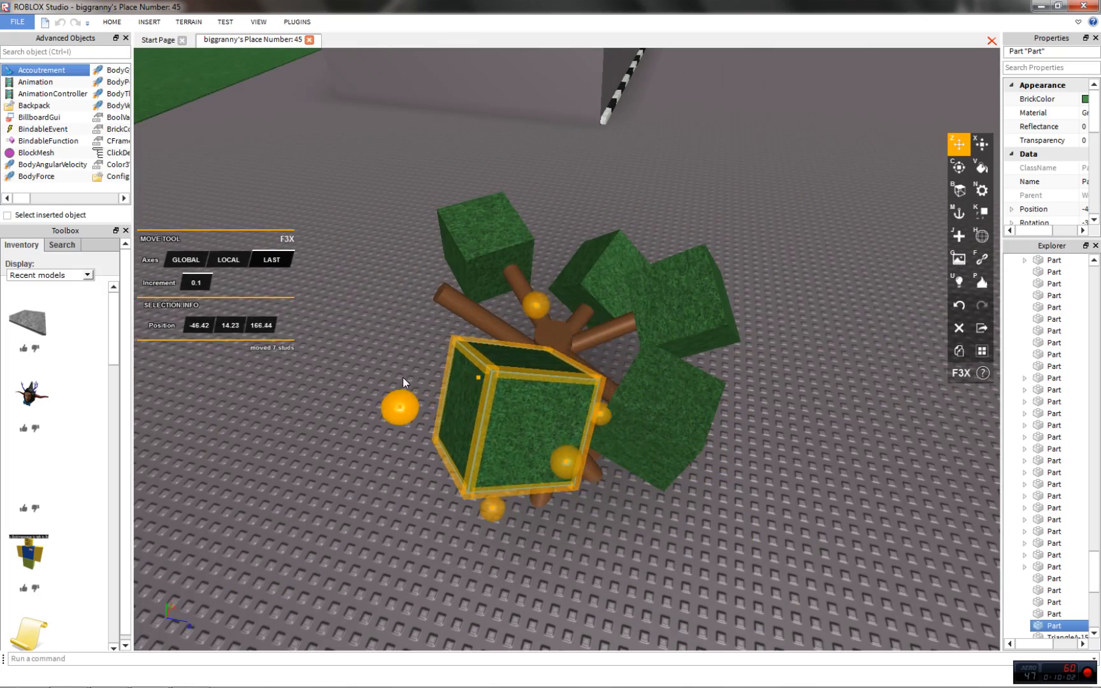
scroll(400, 376, up, 2)
right_drag(403, 378, 401, 376)
scroll(400, 376, down, 2)
Rotate the fifth grass cube on several axes to suit its branch
key(c)
drag(494, 268, 575, 426)
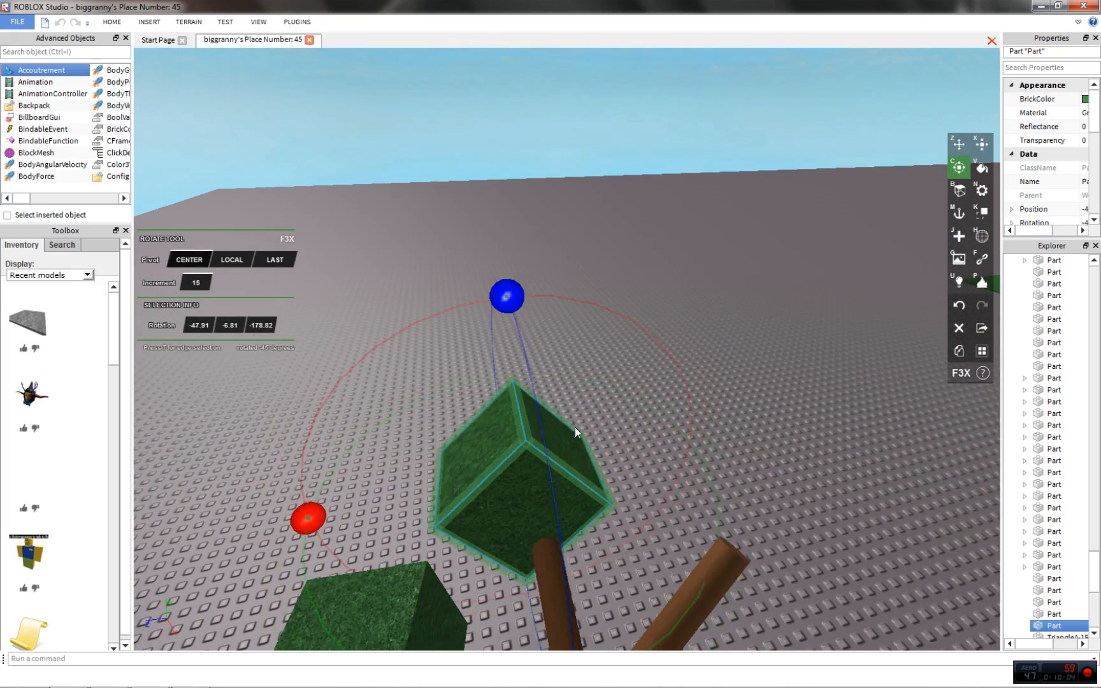
scroll(575, 427, up, 2)
right_drag(575, 427, 562, 439)
drag(457, 281, 728, 297)
scroll(728, 297, down, 2)
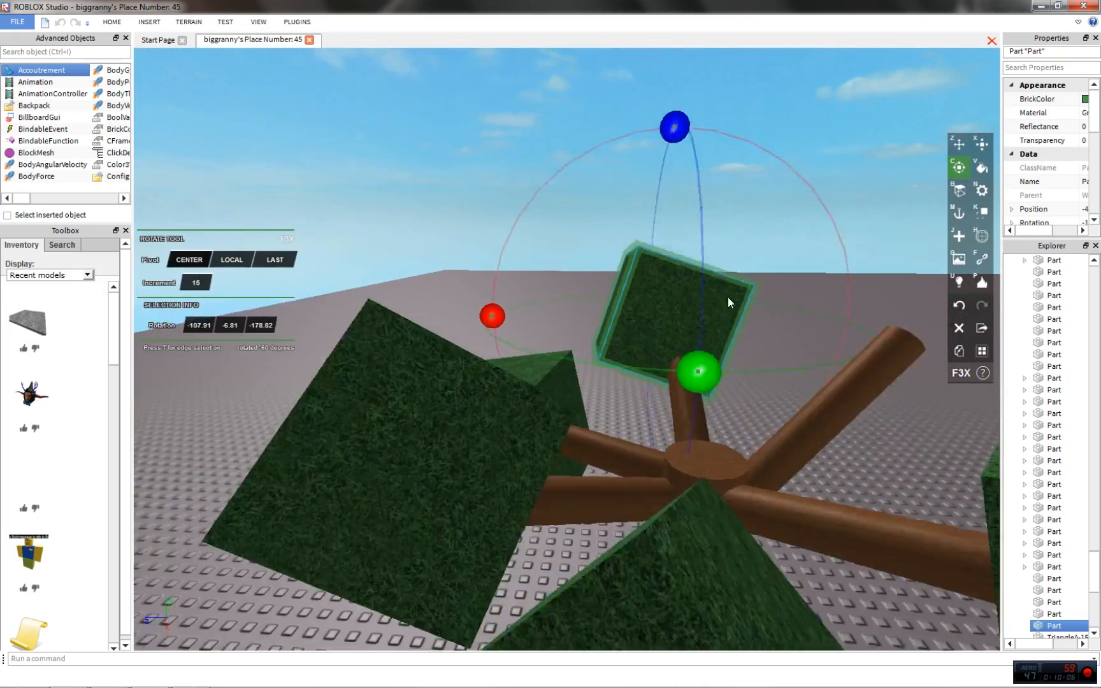
key(s)
drag(669, 357, 559, 327)
Lower the fifth grass cube around its branch tip to position -46.65, 13.71, 166.44 and deselect it
key(z)
key(d)
key(w)
right_drag(548, 318, 524, 263)
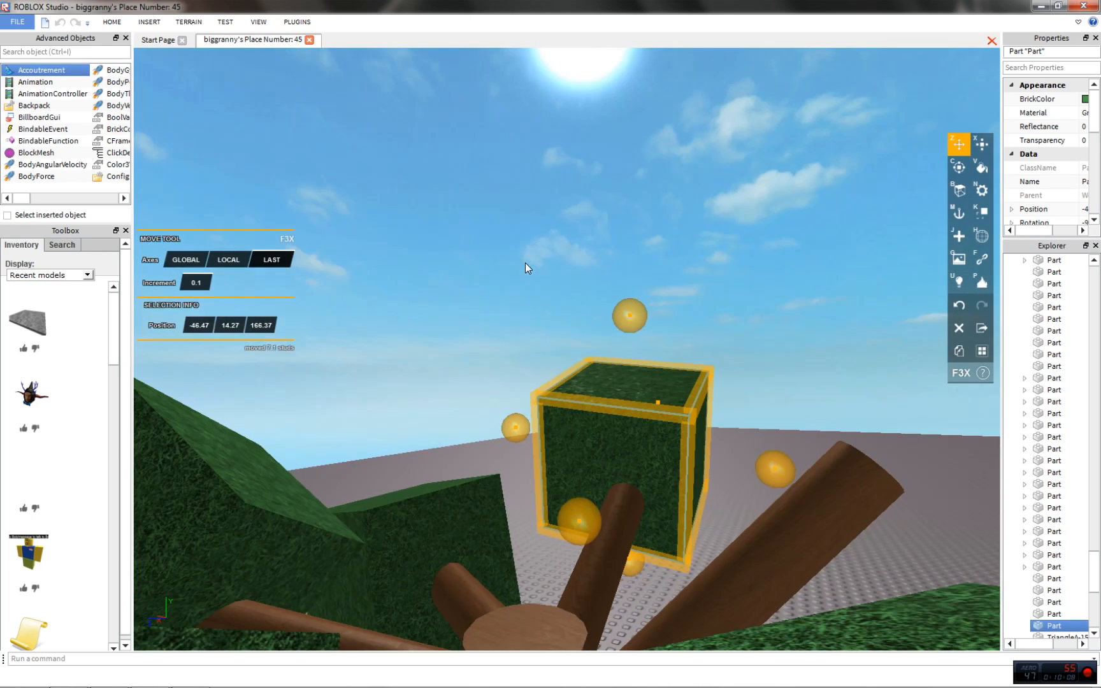
drag(641, 318, 641, 337)
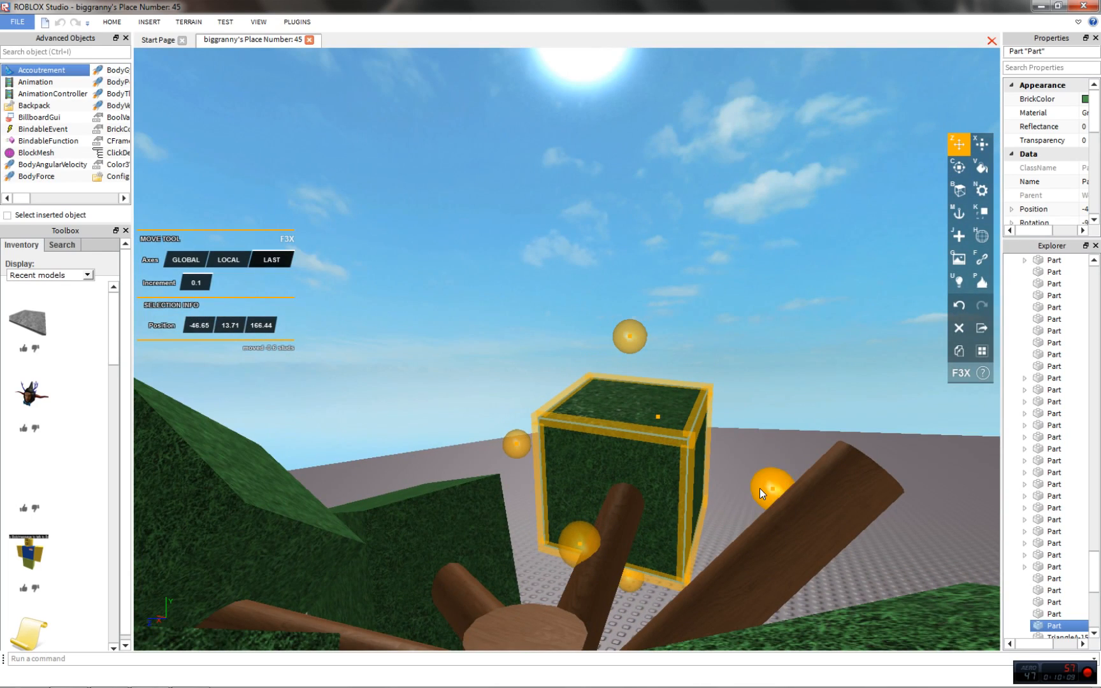
click(741, 348)
right_drag(740, 347, 741, 350)
scroll(741, 350, down, 4)
Duplicate a grass cube at a neighbouring branch tip and rotate the copy on two axes
click(567, 280)
right_drag(567, 281, 569, 281)
key(c)
key(d)
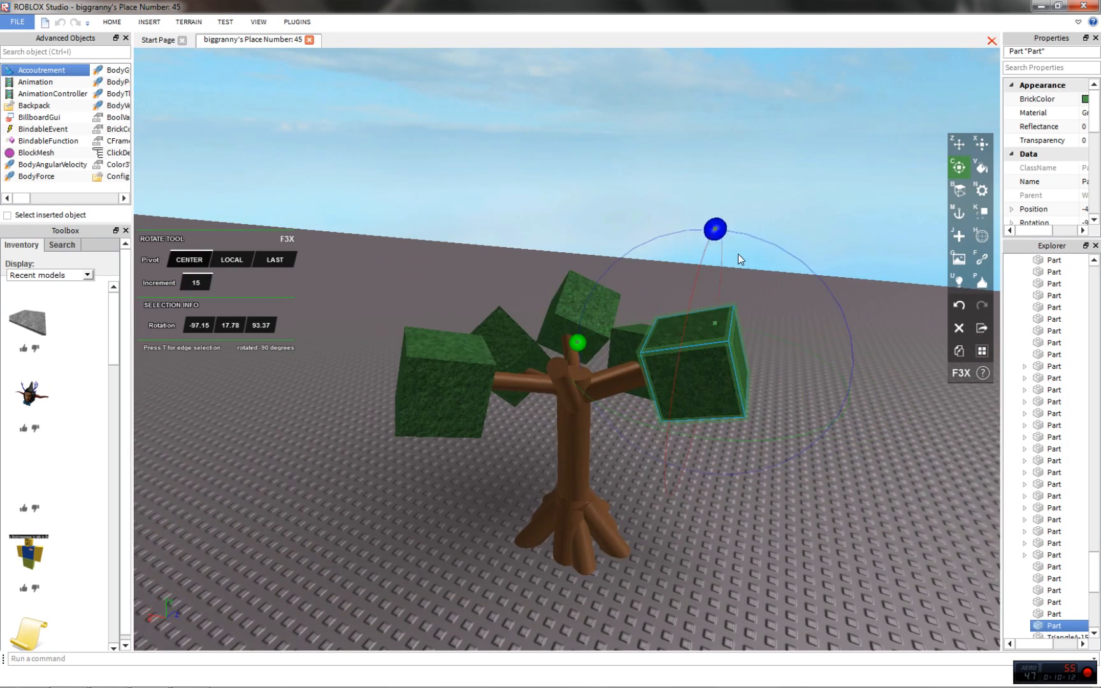
drag(617, 231, 685, 276)
key(w)
drag(643, 320, 653, 286)
Move the sixth grass cube onto the remaining bare branch, at position -41.97, 14.33, 160.46, and deselect it
key(z)
drag(619, 422, 518, 451)
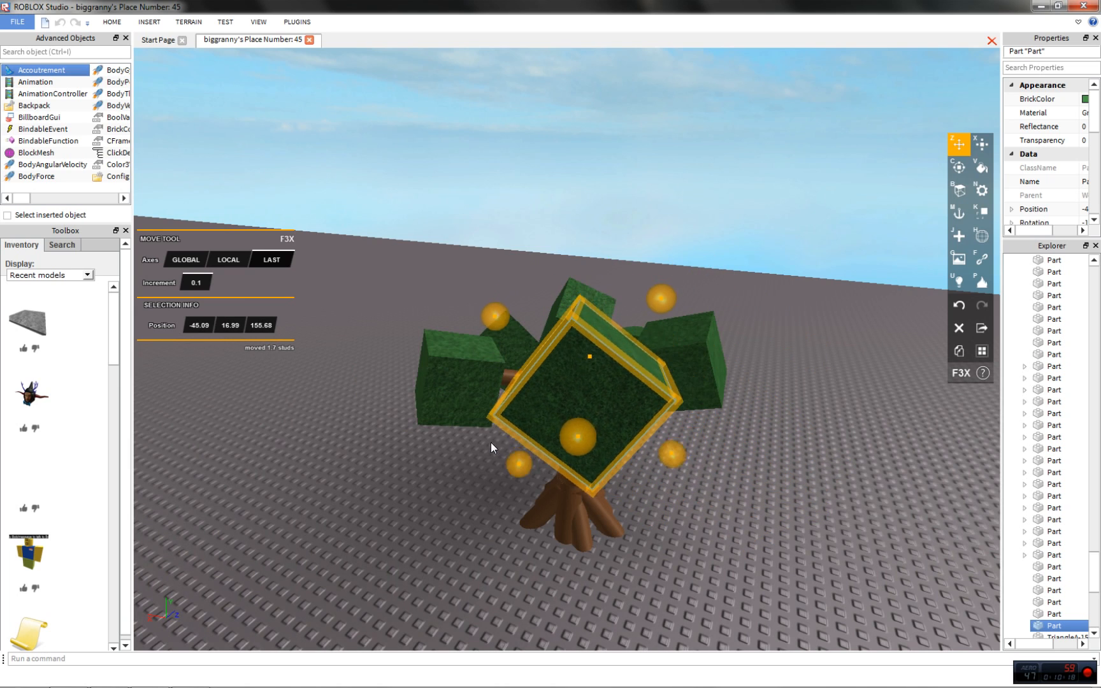
right_drag(491, 444, 506, 447)
key(s)
key(d)
key(a)
drag(582, 425, 500, 593)
drag(638, 569, 692, 590)
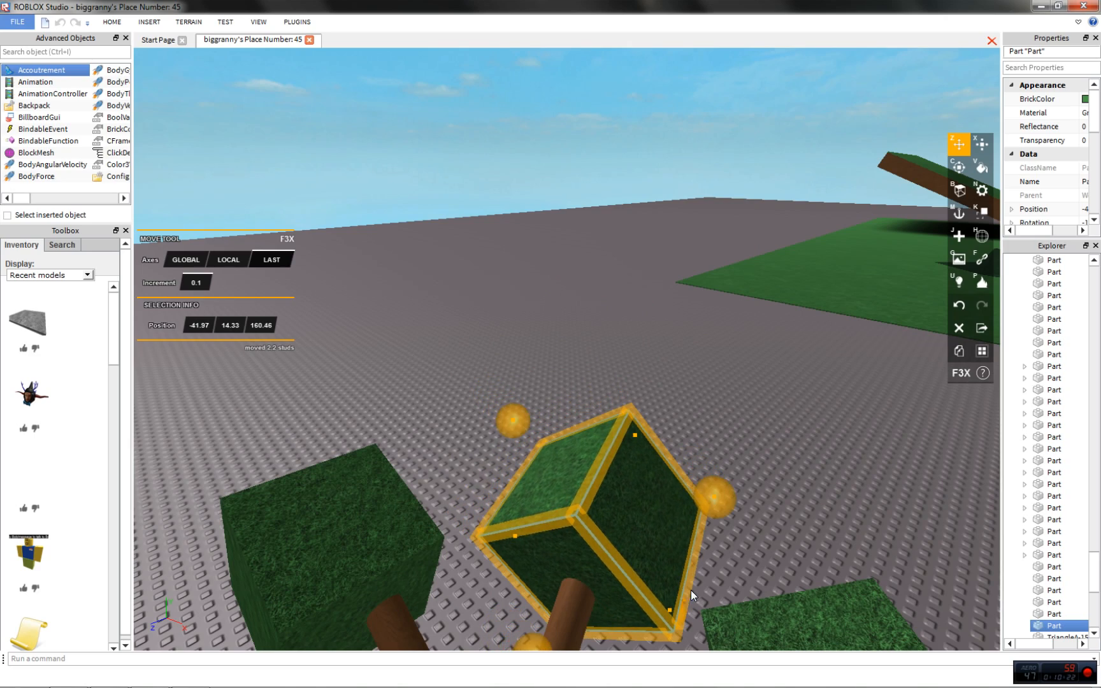
click(680, 370)
scroll(631, 451, up, 3)
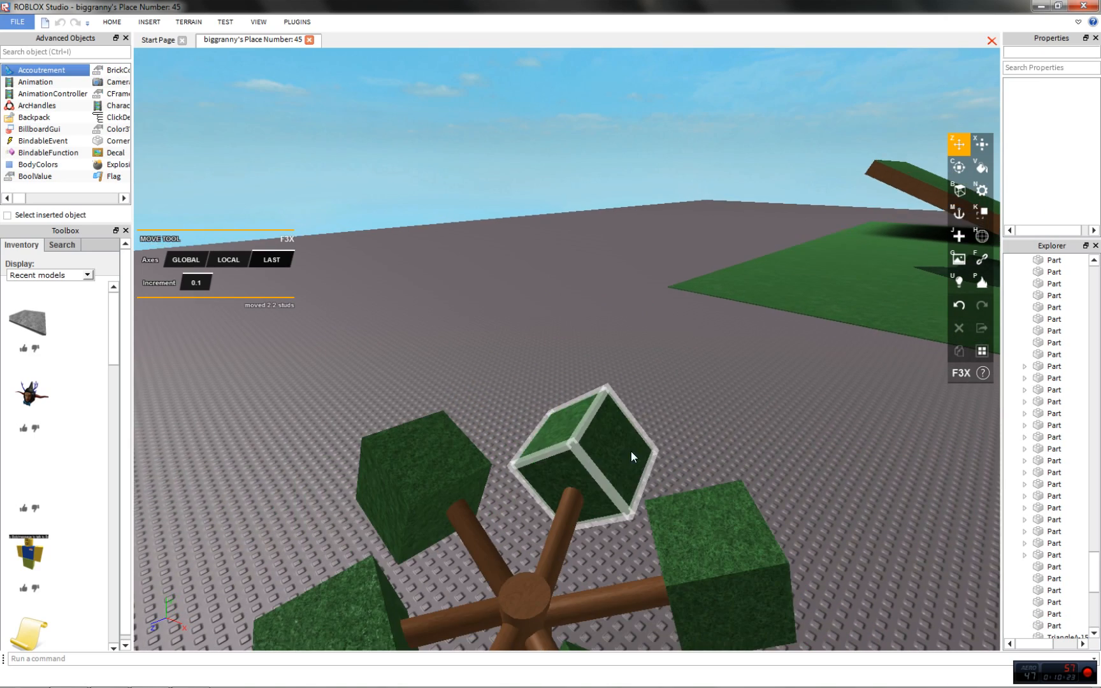
Rotate the sixth grass cube further around its branch tip and deselect it
key(c)
right_drag(631, 451, 606, 429)
scroll(638, 370, down, 4)
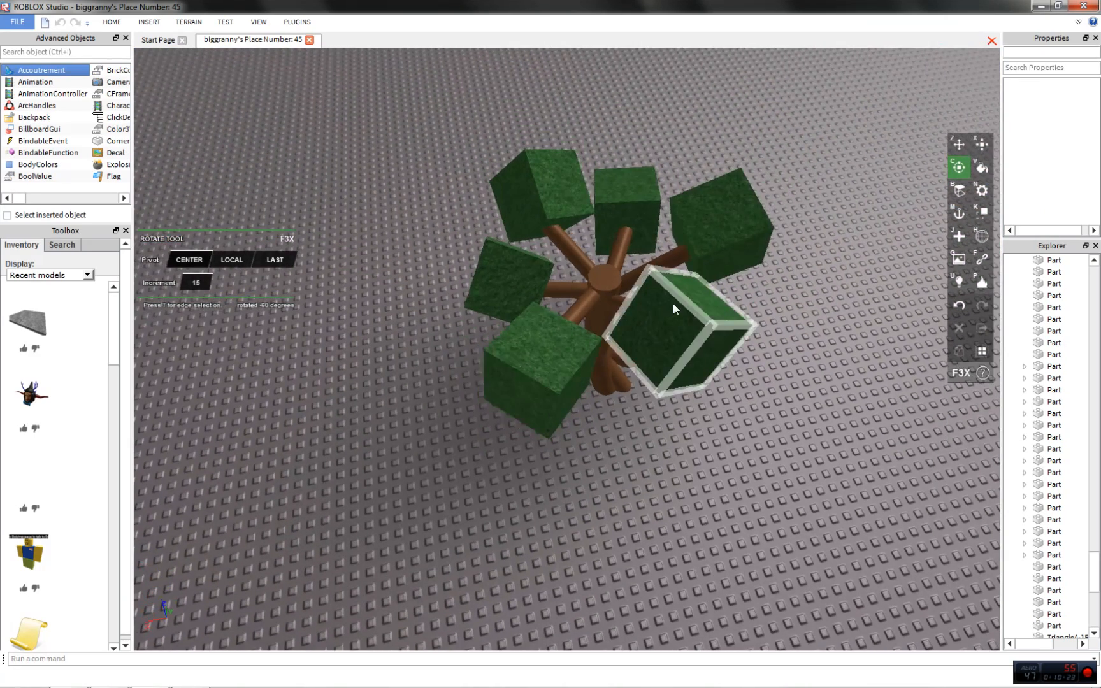
click(704, 267)
drag(632, 217, 701, 211)
key(z)
scroll(603, 181, down, 5)
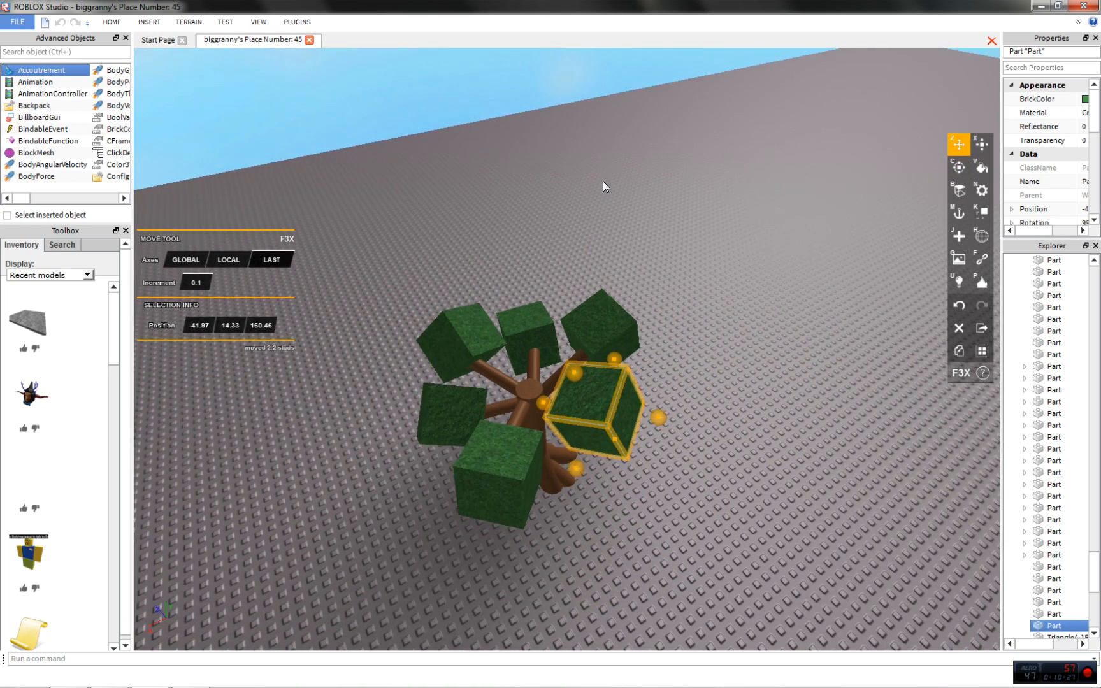
click(603, 182)
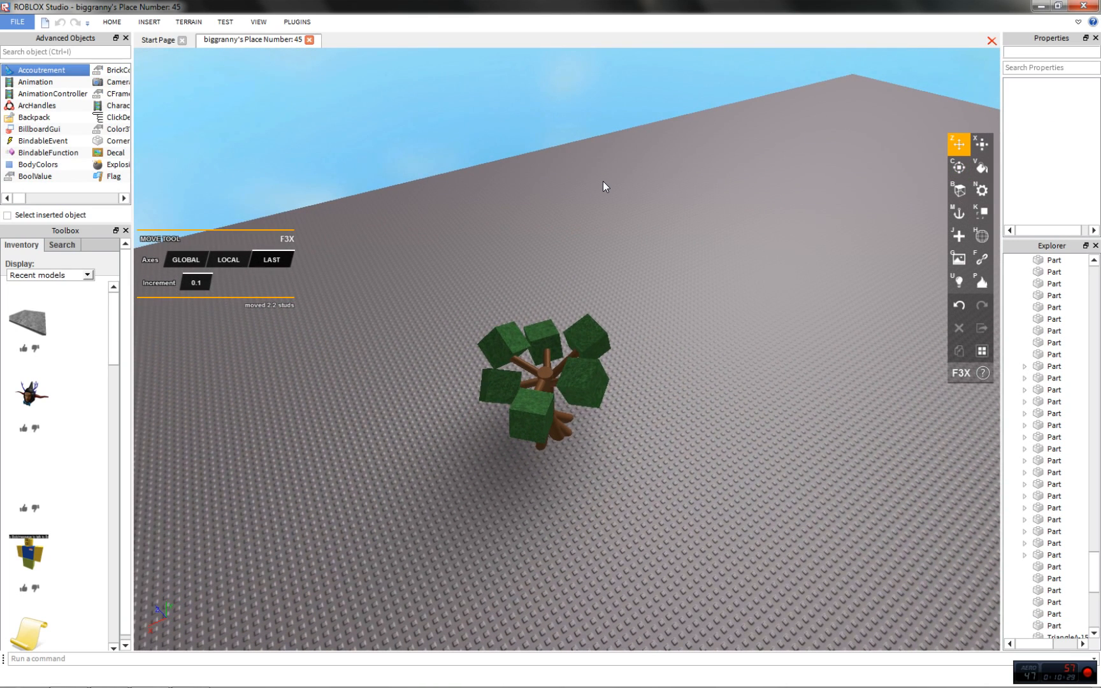
Duplicate a grass cube in the leaf ring and move the copy to position -38.23, 12.65, 158.97
click(490, 397)
scroll(545, 417, up, 5)
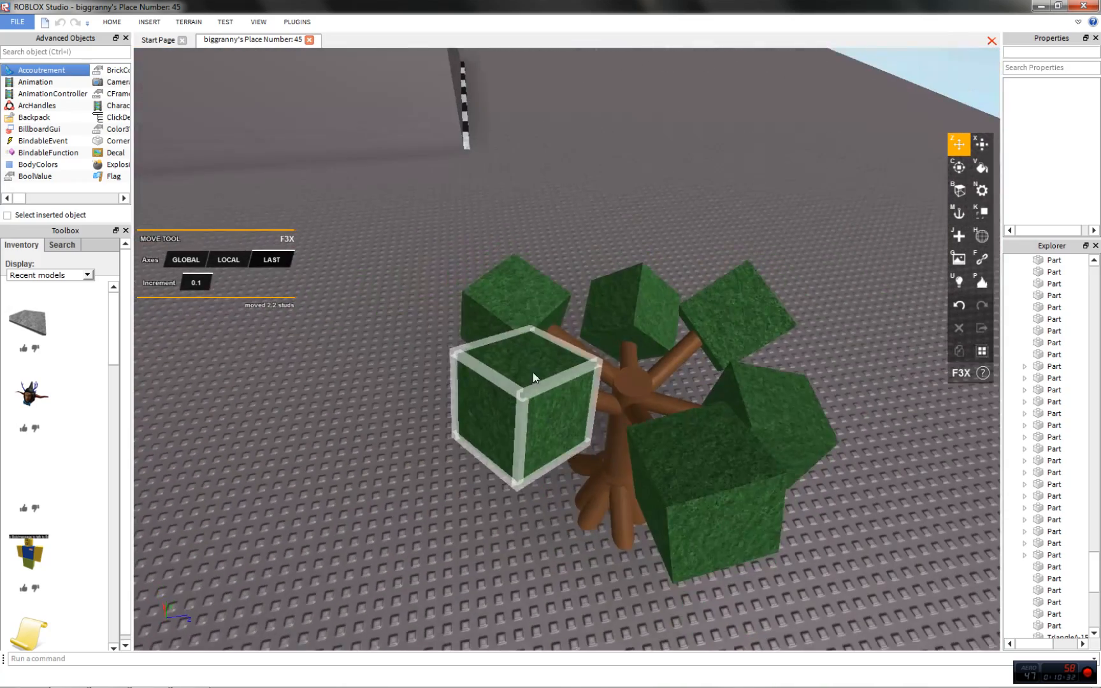
click(524, 318)
right_drag(525, 318, 512, 319)
scroll(514, 319, up, 4)
key(shift+c)
drag(527, 390, 448, 383)
drag(456, 502, 362, 500)
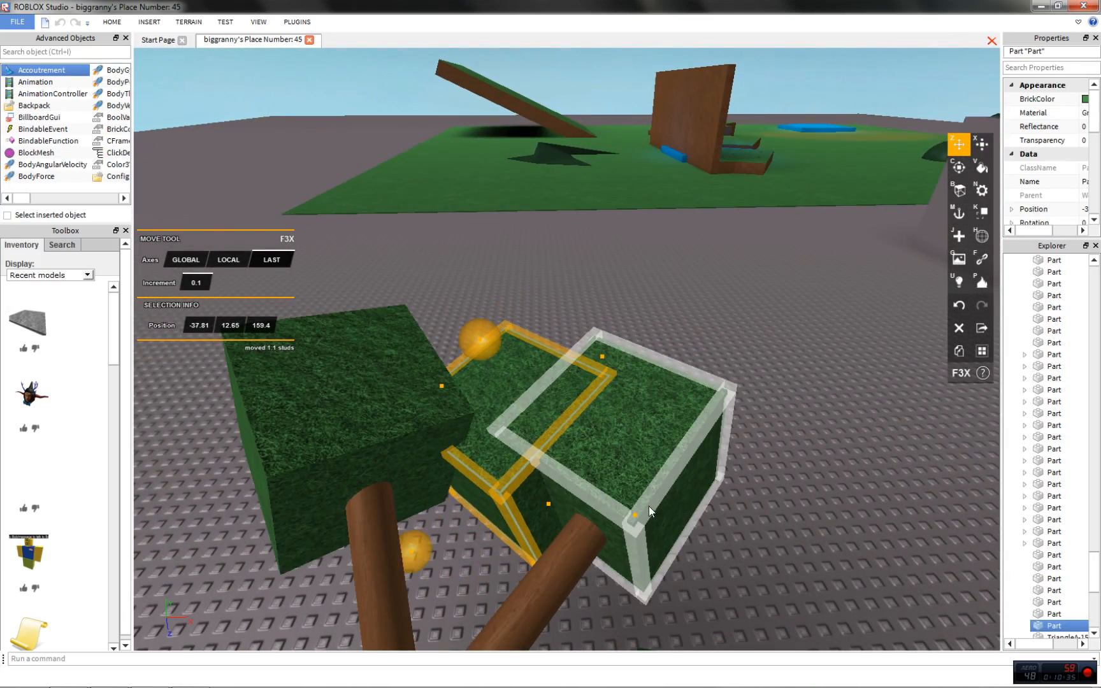
drag(649, 505, 614, 501)
Rotate the seventh grass cube on two axes so it sits at a different angle from its neighbour
key(c)
right_drag(542, 414, 513, 378)
scroll(513, 378, down, 4)
drag(564, 306, 663, 370)
drag(747, 470, 533, 504)
Add an eighth grass cube to the leaf ring as a moved and rotated duplicate, and deselect it
key(z)
right_drag(558, 458, 458, 480)
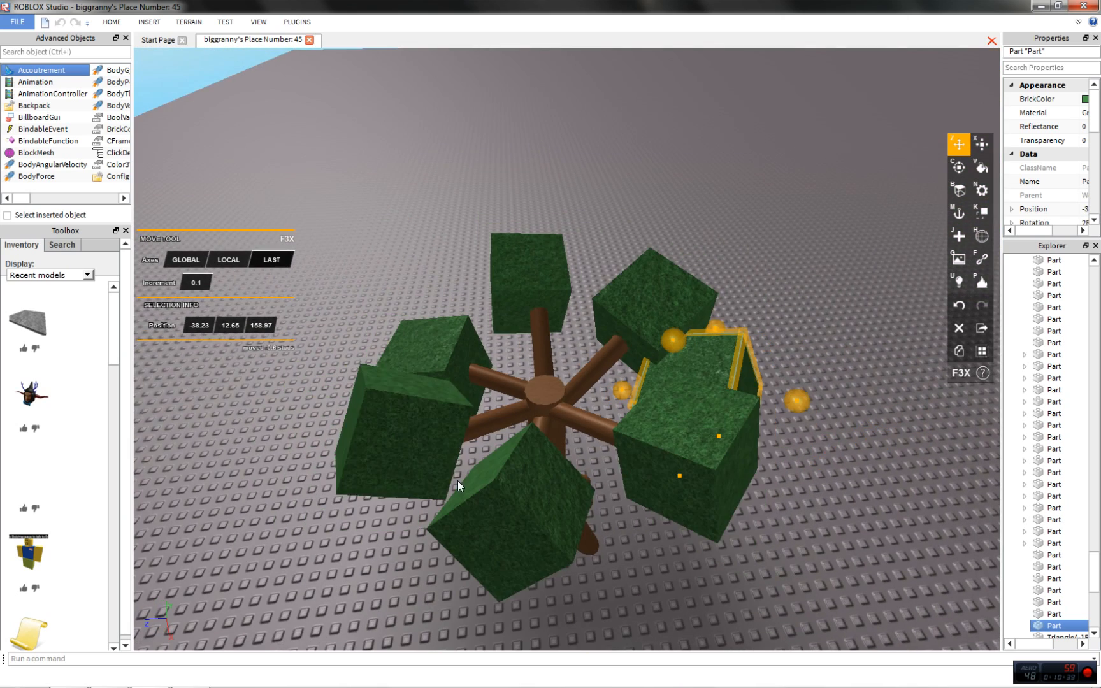
scroll(635, 328, up, 3)
drag(635, 328, 575, 250)
key(c)
drag(674, 62, 551, 260)
key(z)
right_drag(793, 157, 643, 164)
click(776, 154)
scroll(633, 216, down, 5)
click(641, 344)
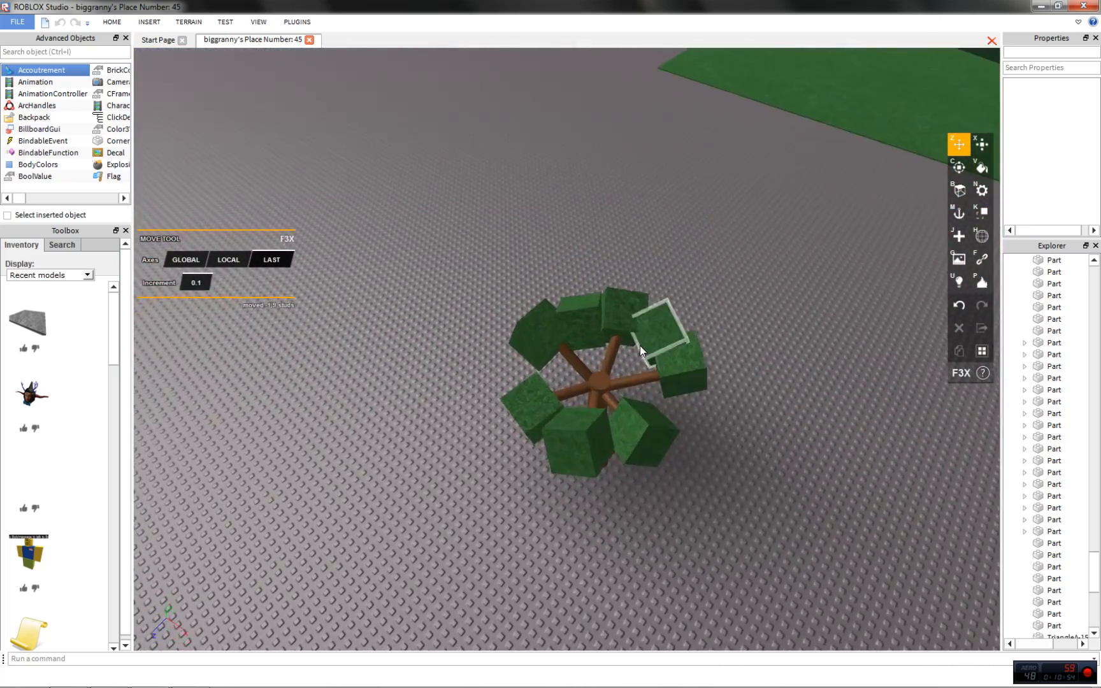
Duplicate a grass cube on the opposite side of the ring and move the copy beside it
scroll(593, 455, up, 3)
scroll(495, 451, up, 2)
click(496, 450)
right_drag(494, 451, 615, 318)
scroll(613, 319, up, 2)
key(shift+c)
drag(646, 206, 758, 192)
Rotate the ninth grass cube to -177.87, -0.15, 14.5
key(c)
right_drag(757, 192, 757, 190)
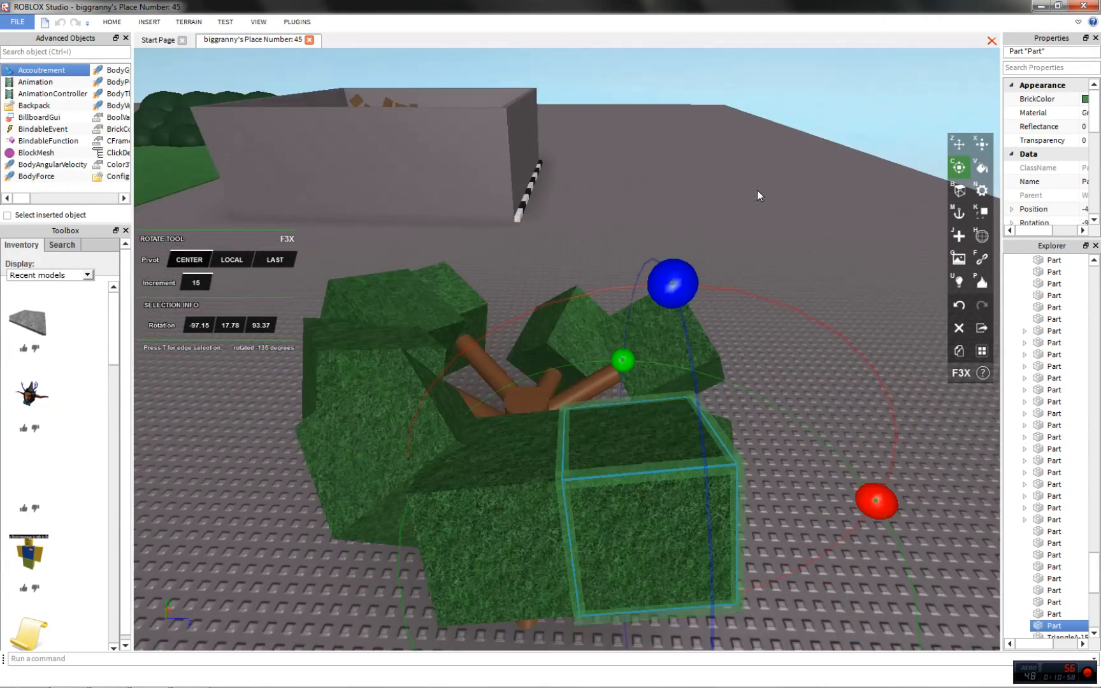
scroll(757, 190, down, 2)
drag(643, 318, 679, 385)
drag(821, 483, 724, 385)
key(z)
right_drag(725, 385, 732, 386)
scroll(623, 392, up, 1)
scroll(623, 392, down, 1)
Rotate the ninth grass cube further on two axes and move it to position -46.09, 13.15, 170.53
key(c)
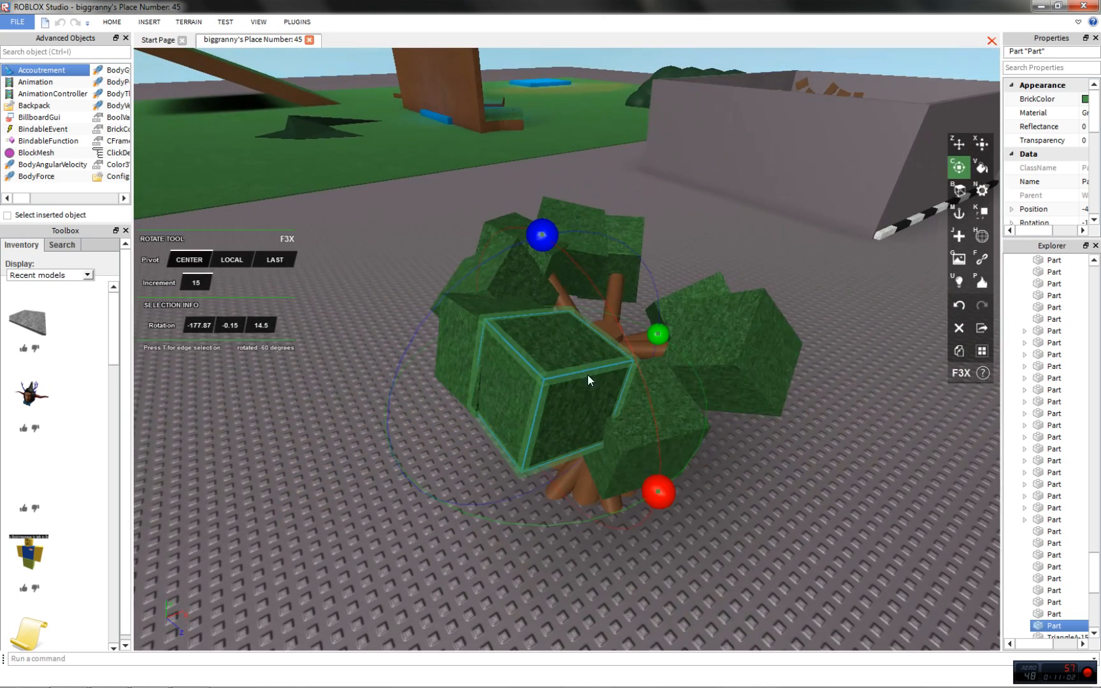
drag(551, 241, 625, 296)
drag(684, 540, 651, 543)
key(z)
scroll(612, 434, up, 2)
drag(471, 294, 479, 321)
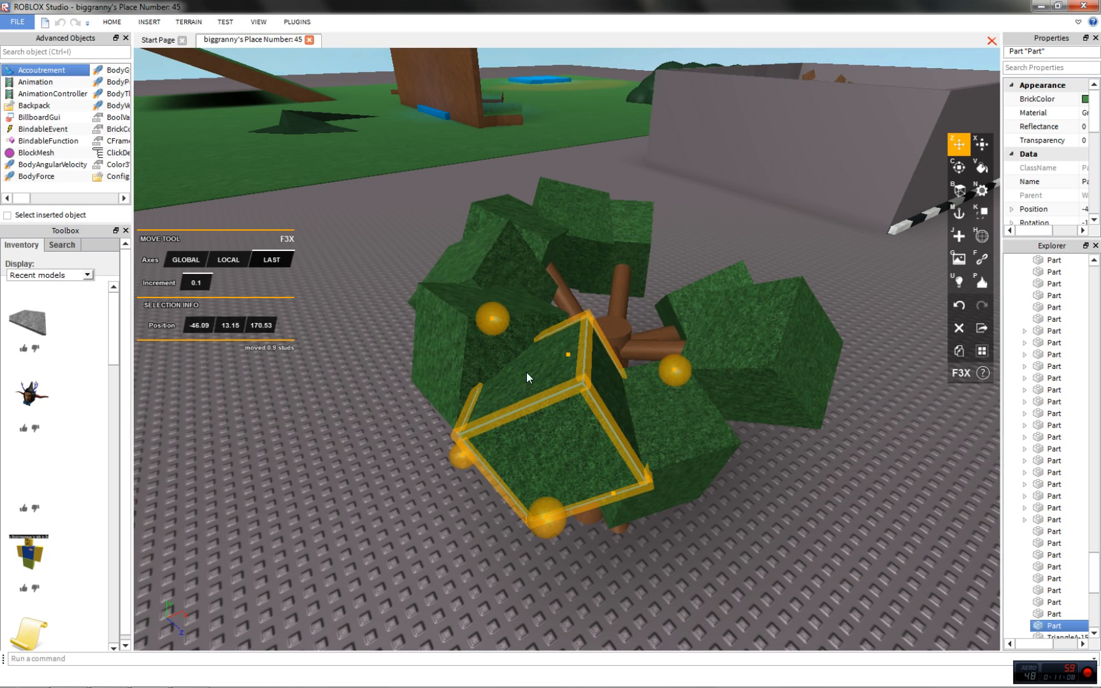
Duplicate the ninth grass cube and move the copy along the global axes to position -40.29, 13.15, 172.03
scroll(619, 392, down, 2)
right_drag(598, 379, 553, 345)
key(d)
click(189, 261)
drag(551, 348, 670, 369)
drag(566, 448, 572, 476)
Rotate the tenth grass cube on all three axes
key(c)
drag(554, 204, 578, 315)
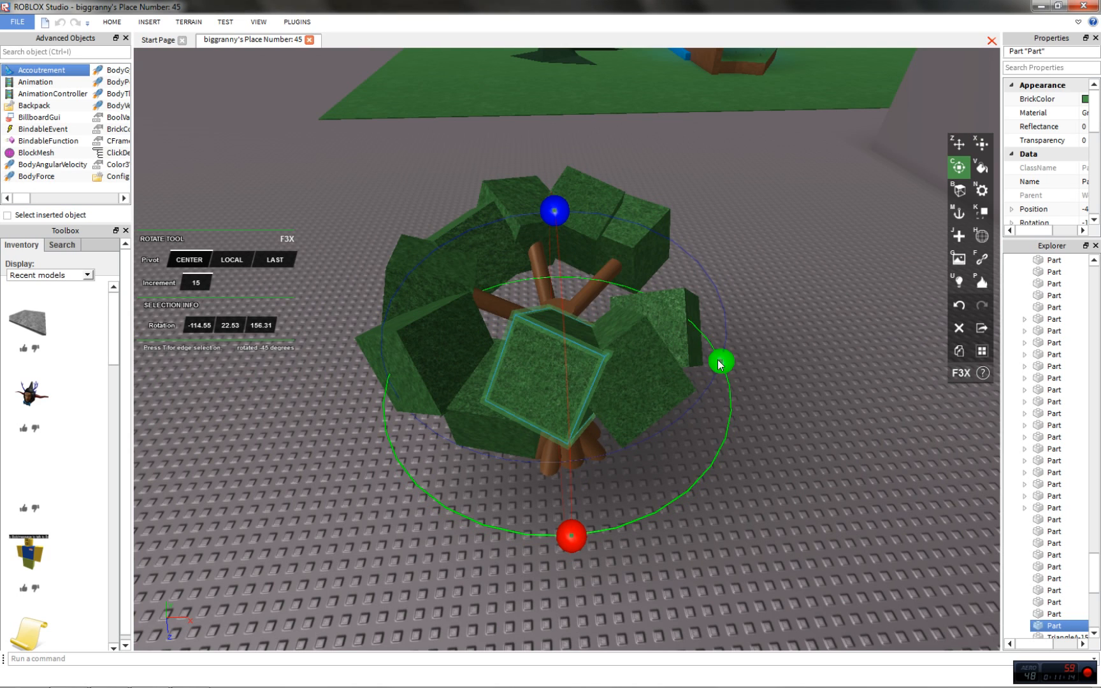
drag(715, 361, 650, 478)
drag(571, 536, 576, 443)
Duplicate the tenth grass cube and move the copy to position -36.09, 11.85, 169.03
key(z)
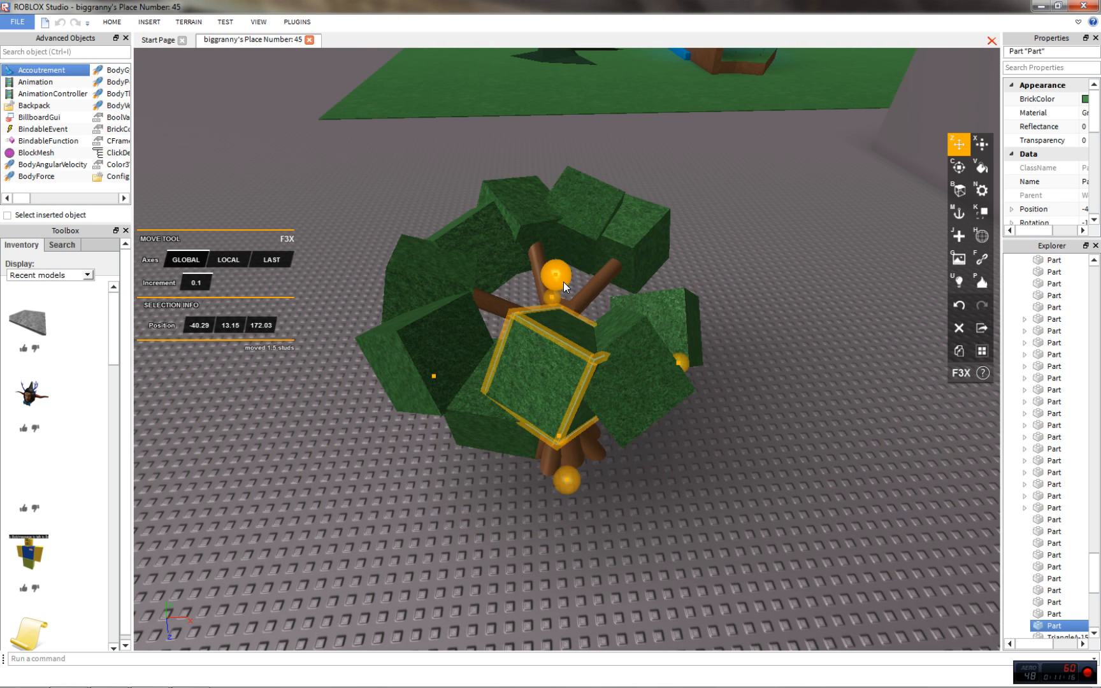
drag(564, 281, 562, 312)
right_drag(606, 304, 593, 297)
drag(535, 447, 649, 426)
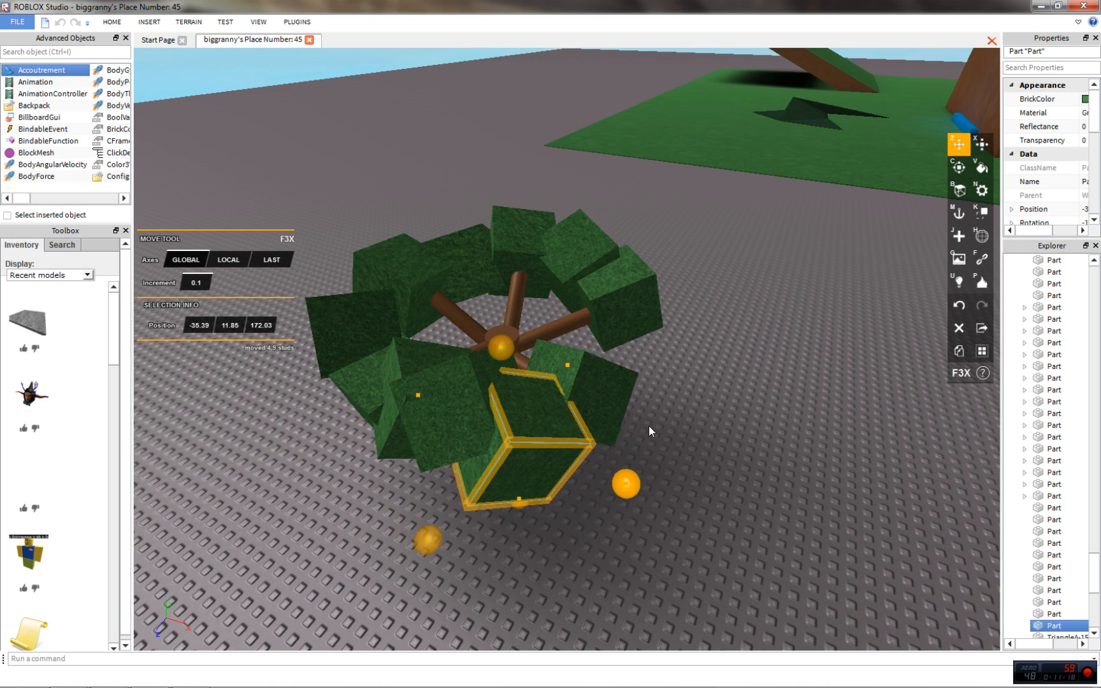
drag(561, 380, 587, 329)
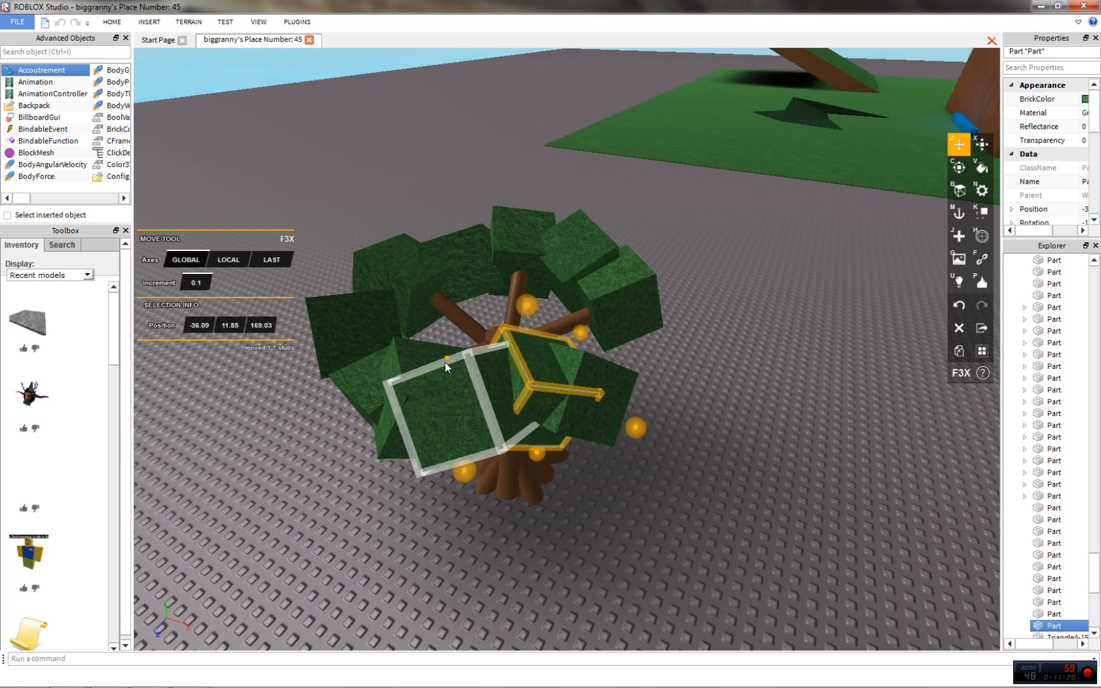
click(445, 362)
Rotate the eleventh grass cube on two axes to vary its angle in the ring
key(c)
drag(521, 259, 676, 309)
drag(440, 497, 441, 381)
right_drag(440, 382, 441, 383)
Duplicate the eleventh grass cube and move the copy around the ring to position -33.79, 11.85, 164.03
key(z)
scroll(540, 331, down, 2)
right_drag(657, 454, 660, 454)
scroll(657, 453, down, 2)
scroll(635, 424, up, 2)
drag(440, 509, 475, 558)
drag(524, 398, 593, 353)
Rotate the twelfth grass cube on all three axes
key(c)
drag(498, 223, 621, 440)
drag(628, 523, 410, 508)
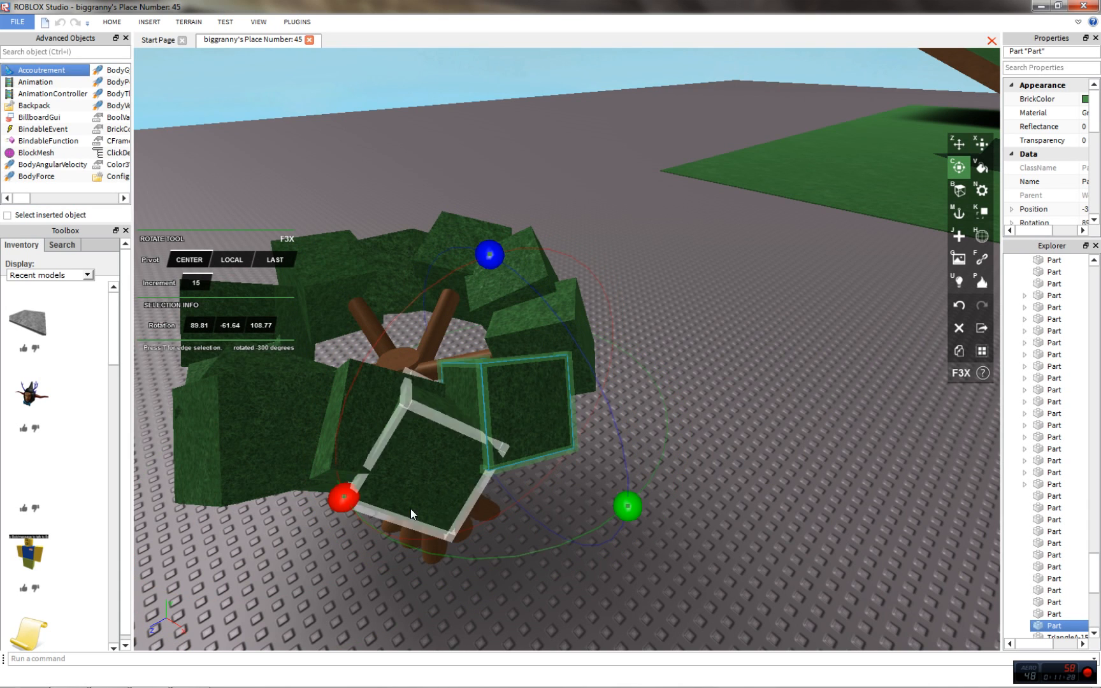
drag(337, 501, 407, 539)
right_drag(485, 386, 487, 389)
scroll(486, 387, down, 2)
Duplicate the twelfth grass cube and move the copy to position -36.79, 13.35, 162.13
key(z)
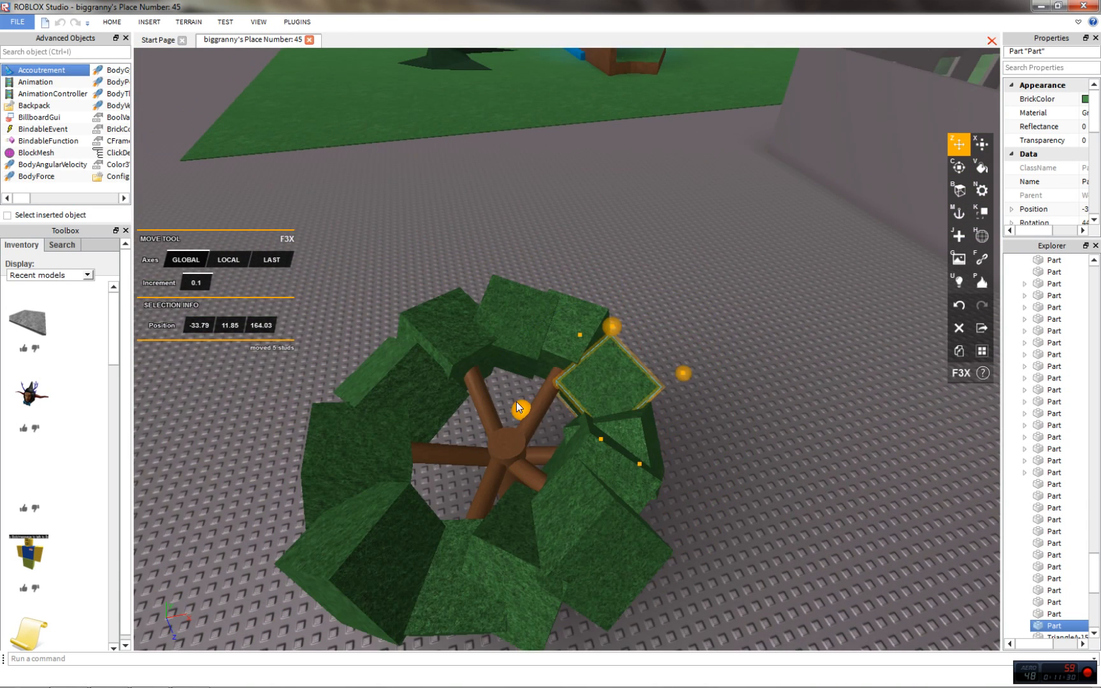
drag(517, 406, 460, 419)
drag(551, 342, 527, 315)
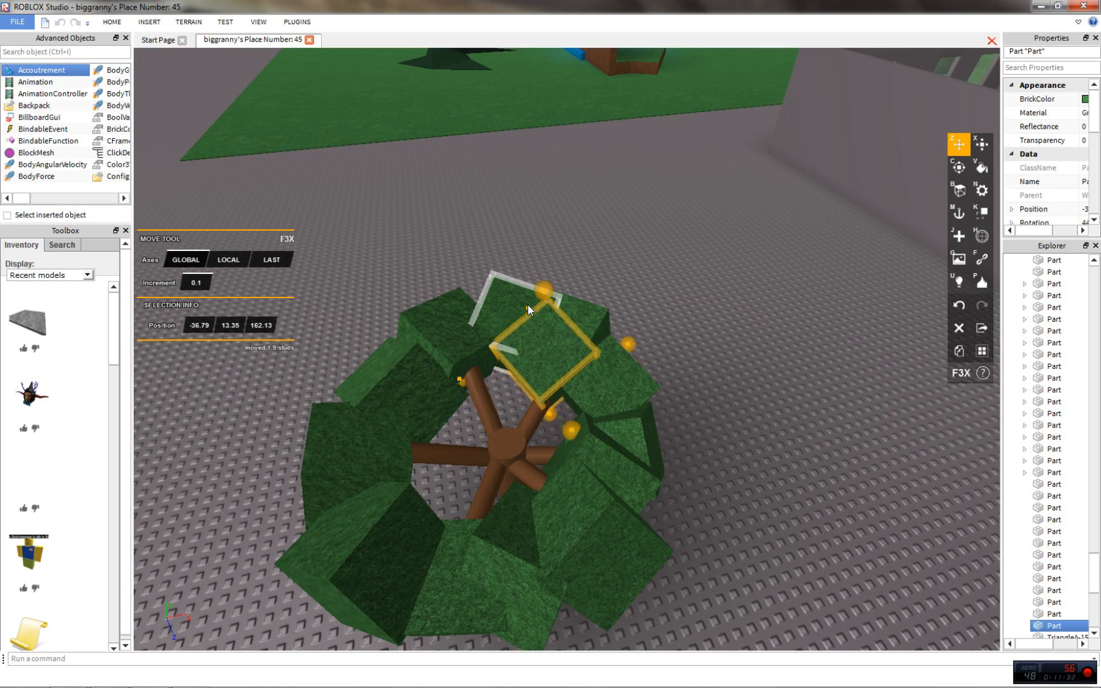
Rotate the thirteenth grass cube to -97.15, 38.04, 3.39
key(c)
drag(534, 255, 574, 267)
drag(648, 344, 643, 286)
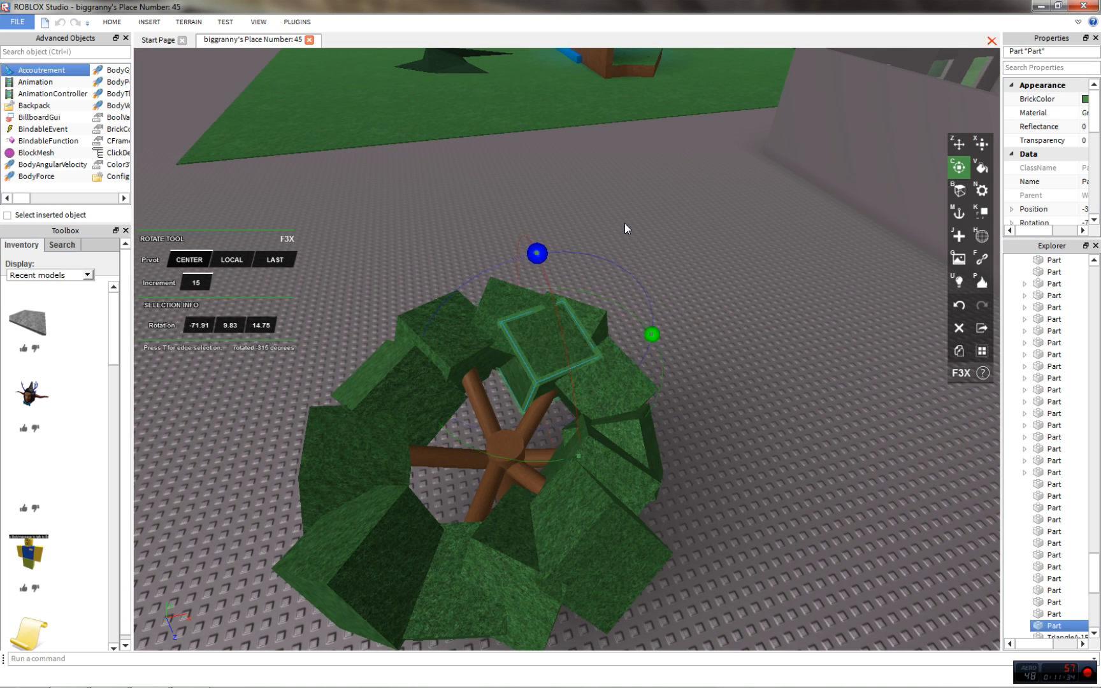
right_drag(625, 225, 582, 220)
scroll(582, 221, down, 2)
drag(626, 280, 569, 314)
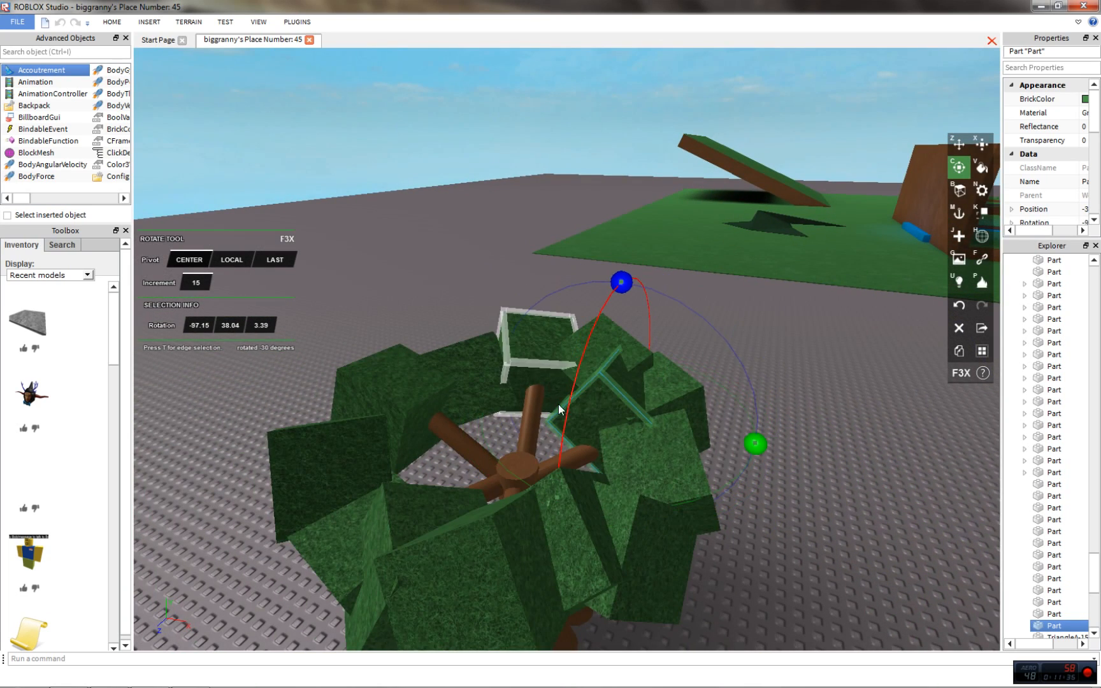
key(z)
click(542, 384)
drag(542, 382, 527, 376)
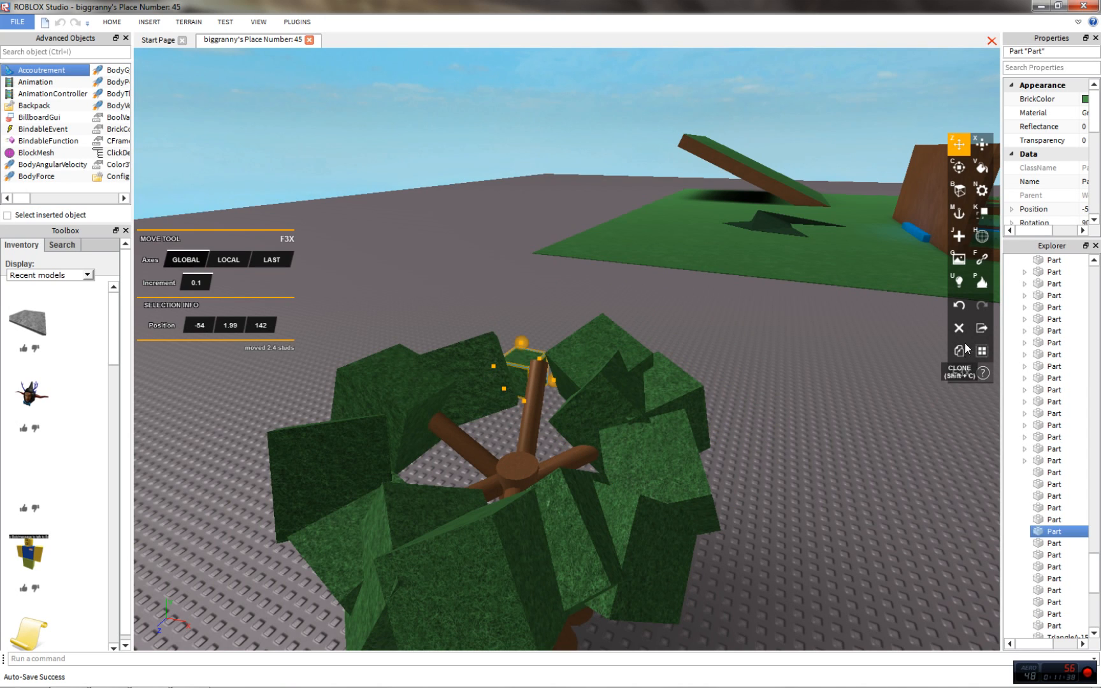
click(960, 306)
Move the copy of the thirteenth grass cube sideways and up over the next branch tip
scroll(675, 407, up, 1)
click(612, 402)
drag(514, 400, 403, 368)
drag(499, 281, 483, 225)
Rotate the fourteenth grass cube on two axes above its branch
key(c)
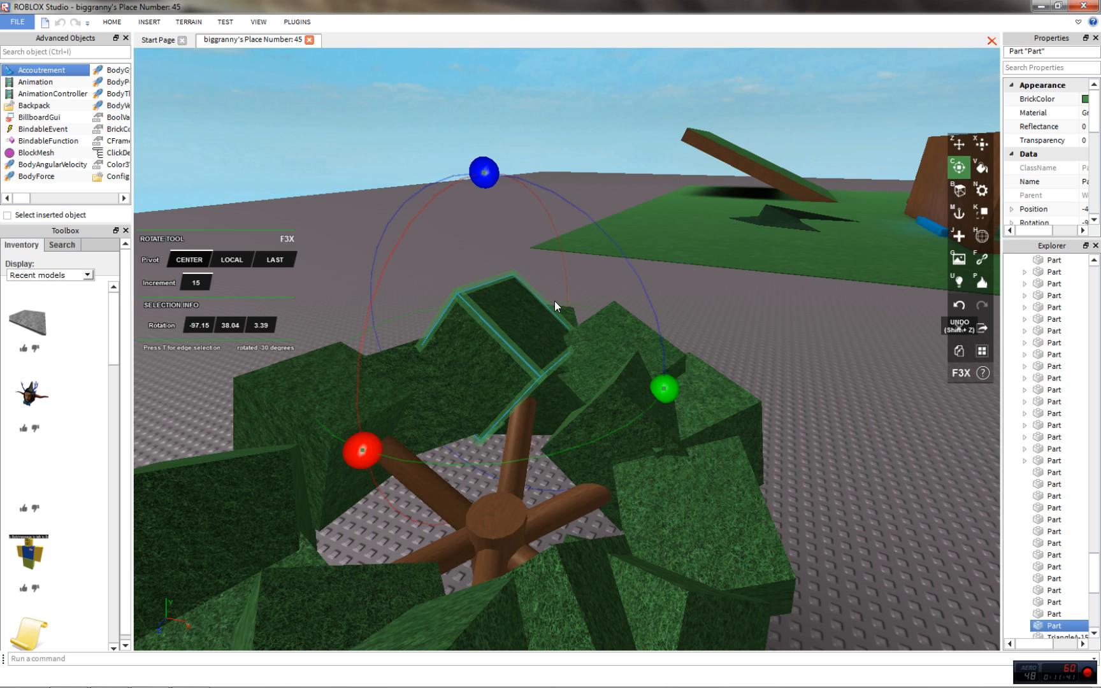
drag(488, 181, 527, 275)
right_drag(526, 275, 553, 289)
drag(406, 424, 443, 319)
right_drag(443, 318, 509, 338)
Duplicate the fourteenth grass cube and move the copy across the ring to position -46.89, 15.45, 169.03
key(z)
scroll(508, 339, down, 2)
drag(385, 374, 308, 442)
drag(477, 409, 641, 443)
Rotate the fifteenth grass cube to 126.63, 6.81, 174.41
key(c)
drag(516, 282, 622, 387)
right_drag(623, 387, 603, 381)
Duplicate the fifteenth grass cube and move the copy to position -40.49, 13.55, 172.23
key(z)
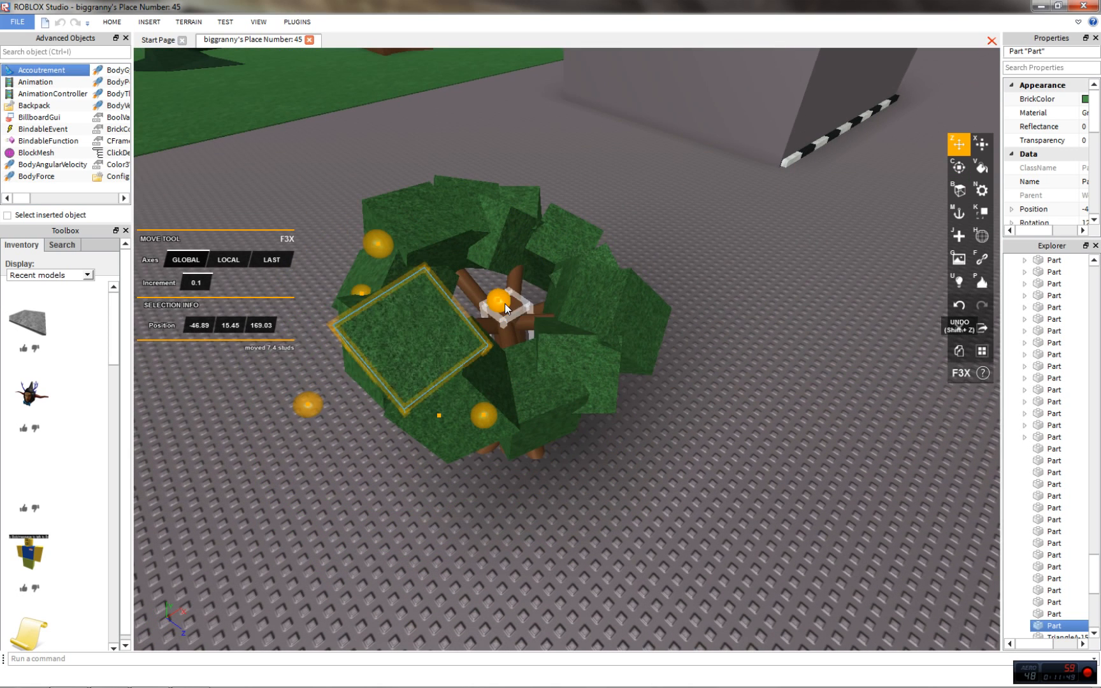
drag(505, 304, 613, 284)
drag(604, 330, 583, 254)
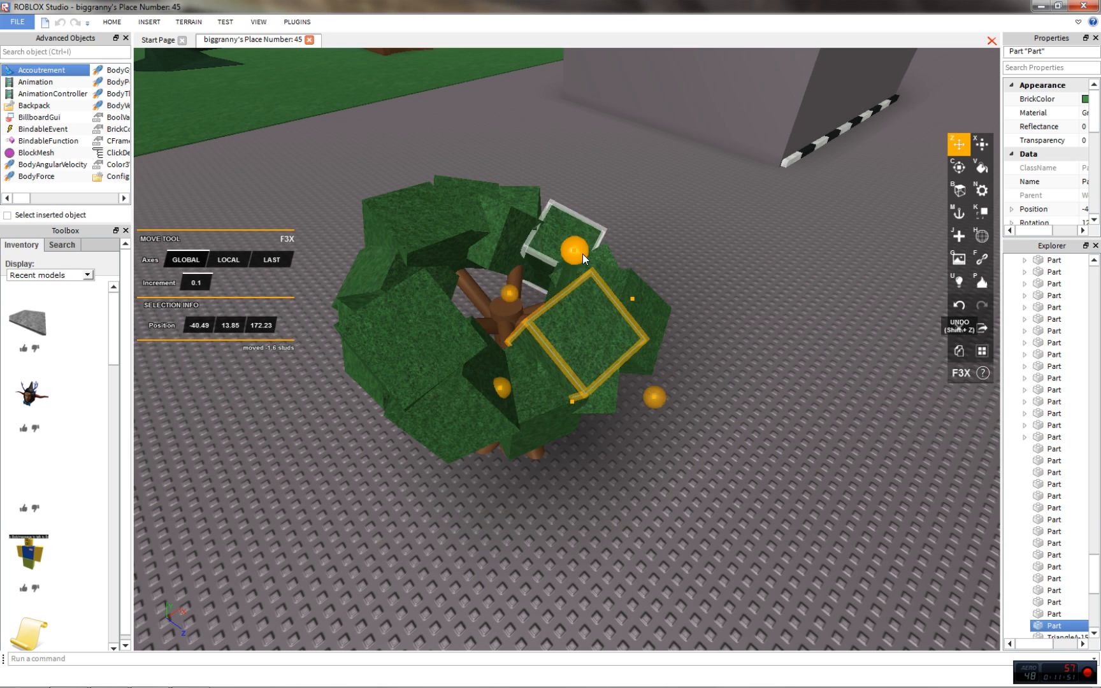
Rotate the sixteenth grass cube on all three axes
key(c)
scroll(603, 260, up, 2)
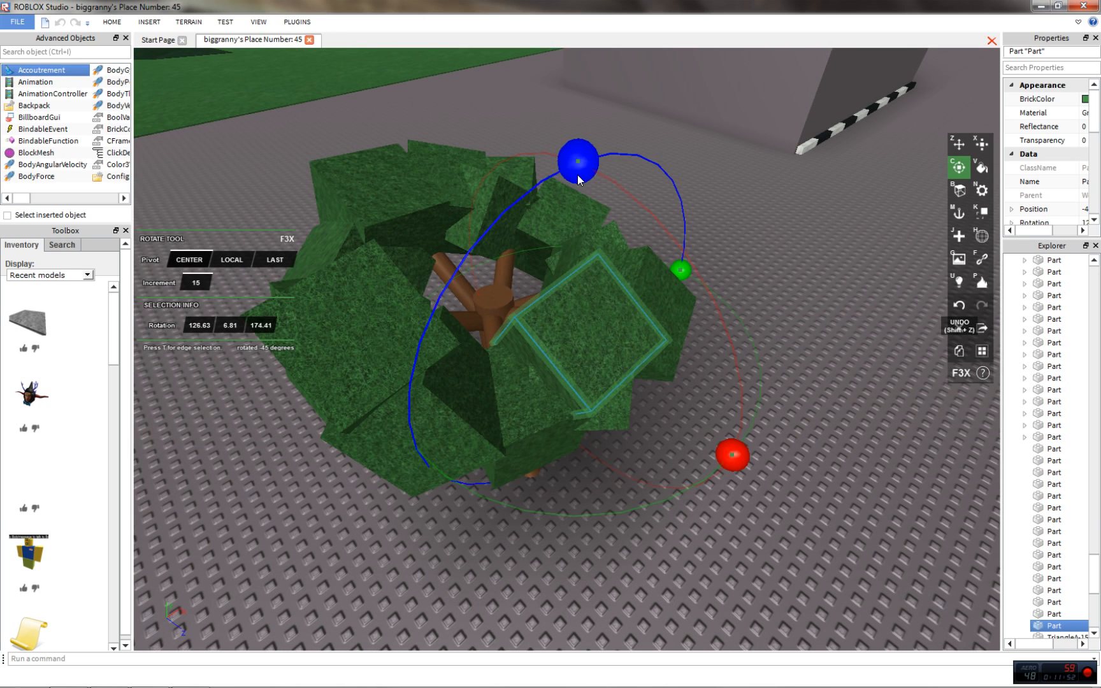
drag(578, 175, 640, 217)
drag(675, 265, 715, 355)
drag(761, 462, 708, 344)
right_drag(709, 344, 622, 281)
Place a duplicate of the sixteenth grass cube farther around the ring, rotated to 108.43, -20.66, -70.69
key(z)
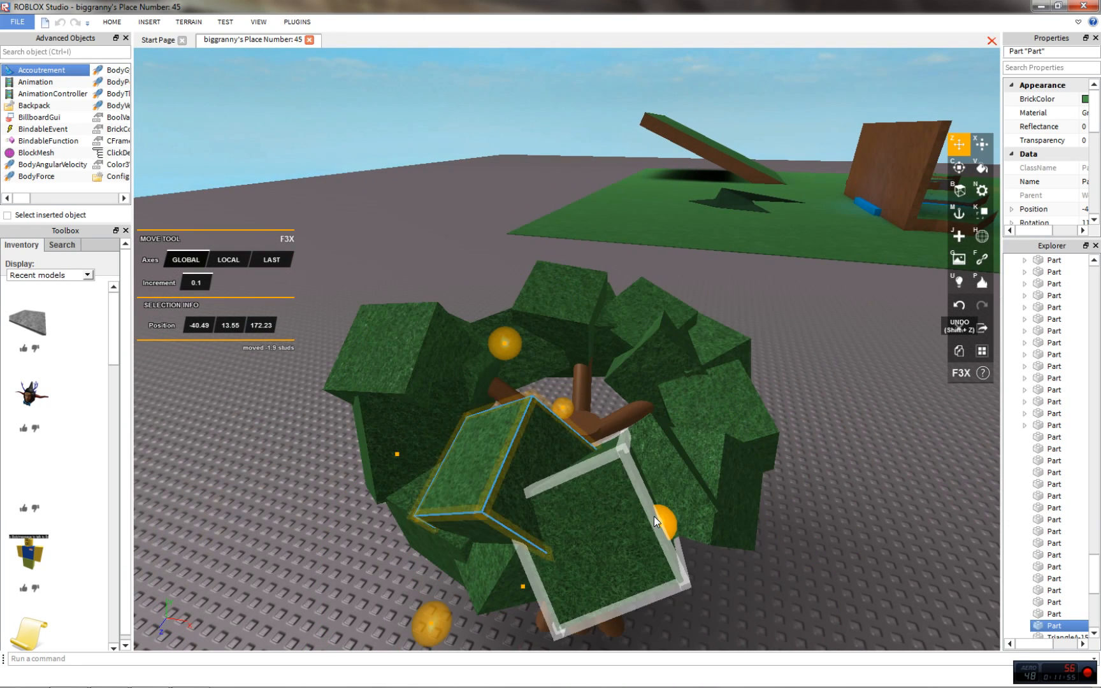
drag(657, 517, 788, 526)
scroll(793, 516, up, 2)
right_drag(793, 515, 724, 487)
drag(696, 468, 829, 429)
key(c)
drag(754, 271, 712, 591)
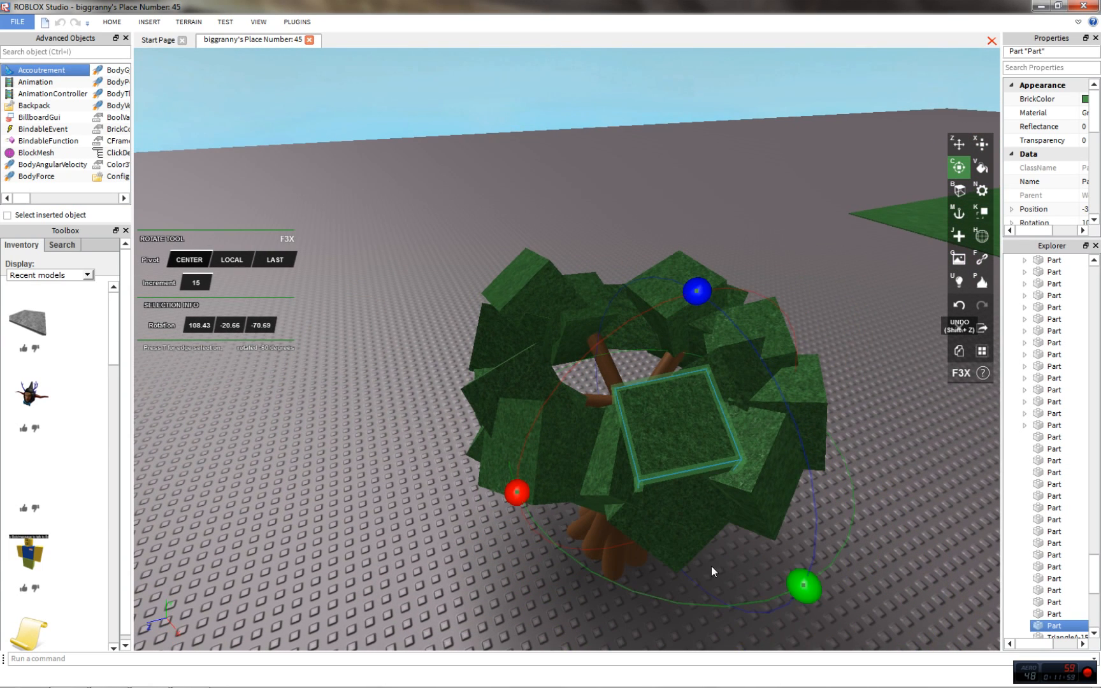
Duplicate the seventeenth grass cube and move the copy inside the ring to position -40.89, 13.55, 167.03
key(z)
scroll(731, 227, down, 3)
scroll(705, 232, up, 3)
click(702, 156)
key(d)
click(518, 400)
key(s)
right_drag(517, 400, 586, 306)
key(w)
drag(588, 343, 493, 320)
Set the second and third size values of the copied grass cube to 5
key(x)
scroll(188, 315, down, 1)
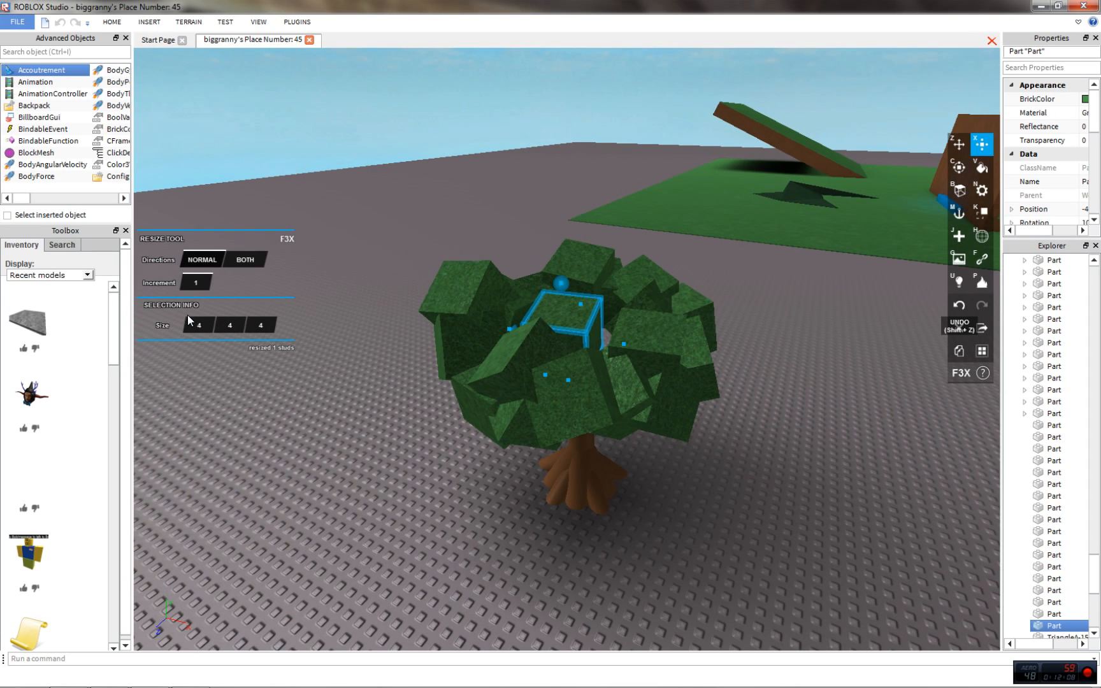
click(223, 319)
text(5)
click(394, 330)
click(273, 324)
text(5)
click(347, 302)
Shift the enlarged grass cube sideways within the crown
key(z)
scroll(499, 255, up, 2)
right_drag(499, 254, 549, 325)
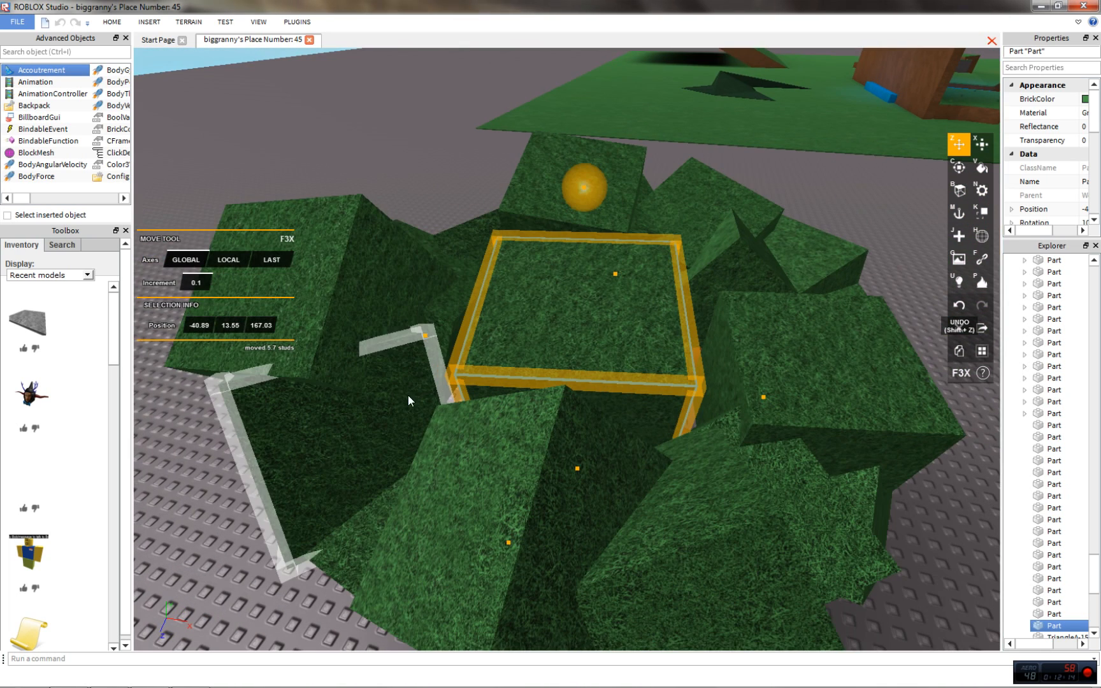
drag(432, 347, 336, 349)
Rotate the enlarged grass cube to -20.37, -42.27, -59.95
key(c)
right_drag(466, 358, 472, 308)
scroll(472, 309, down, 2)
drag(458, 350, 588, 382)
drag(412, 588, 449, 436)
drag(714, 508, 641, 594)
right_drag(641, 594, 663, 268)
Place a duplicate of the enlarged grass cube elsewhere in the crown, rotated to -79.57, 46.85, -74.11
key(z)
scroll(667, 247, down, 3)
drag(665, 244, 501, 231)
key(c)
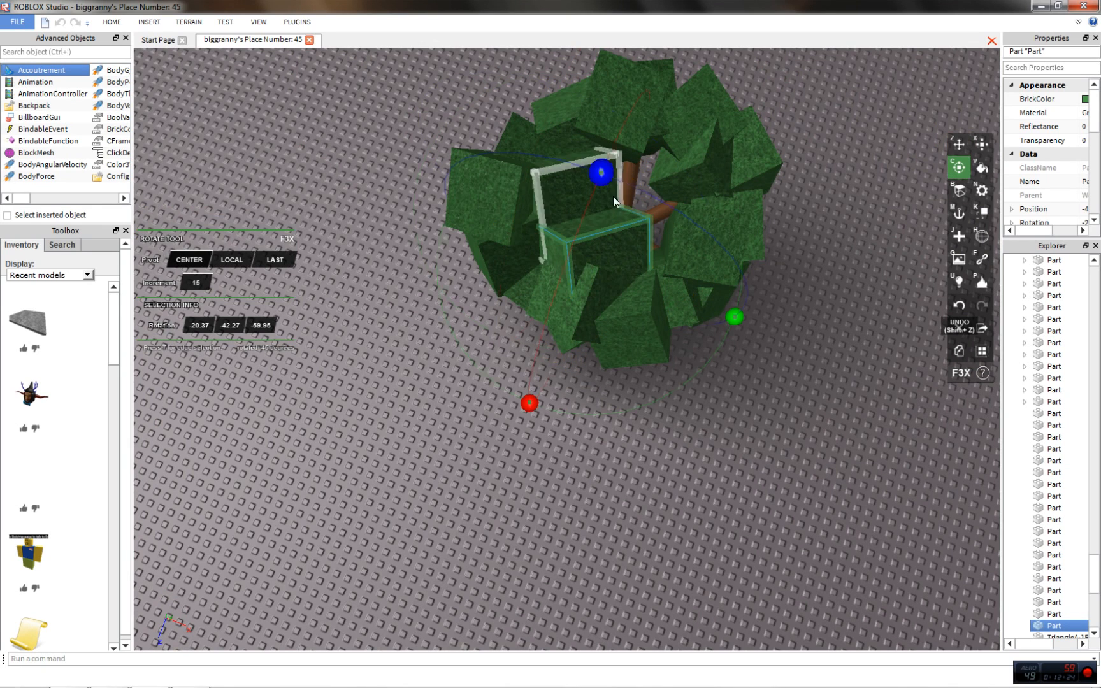
drag(602, 177, 537, 378)
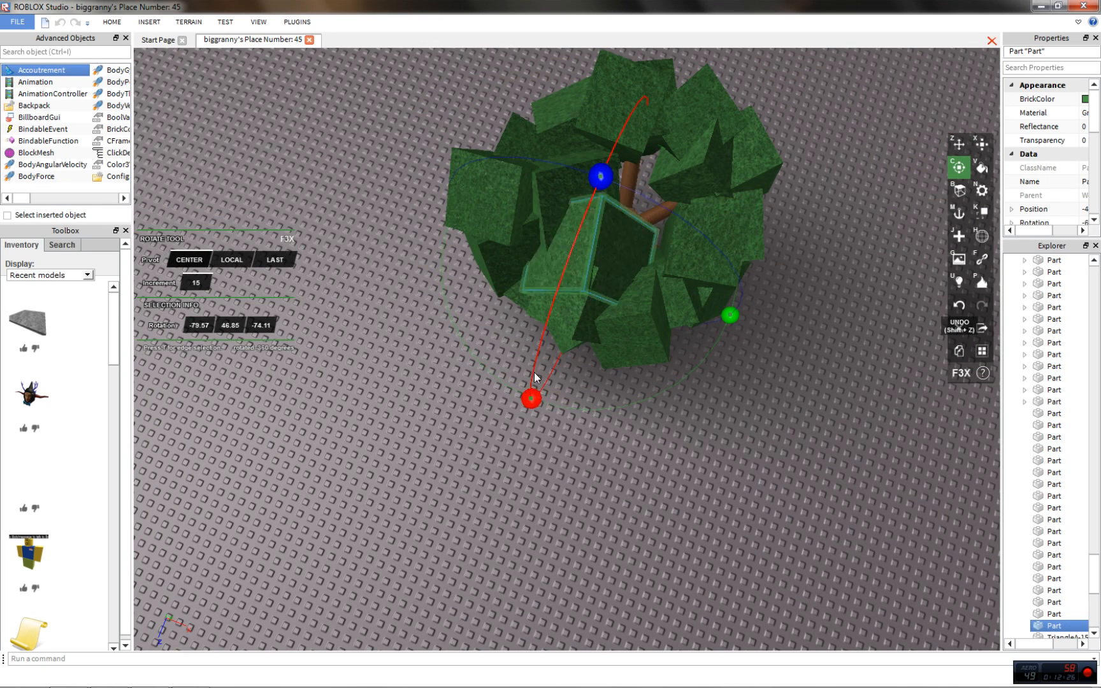
right_drag(582, 306, 598, 264)
scroll(598, 264, up, 2)
scroll(593, 267, down, 2)
Place another duplicate of the grass cube farther along the top of the crown and rotate it
key(z)
drag(564, 296, 548, 185)
key(c)
mouse_move(549, 132)
mouse_down()
mouse_move(709, 340)
mouse_move(677, 352)
mouse_move(733, 369)
mouse_up()
Duplicate the grass cube again and rotate the copy on all three axes
key(z)
key(shift+c)
key(c)
drag(645, 141, 724, 268)
drag(783, 371, 638, 381)
drag(557, 392, 606, 446)
drag(505, 462, 578, 339)
Place the last grass cube over the top of the crown, rotated on all three axes, and clear the selection
key(z)
right_drag(578, 336, 598, 303)
key(c)
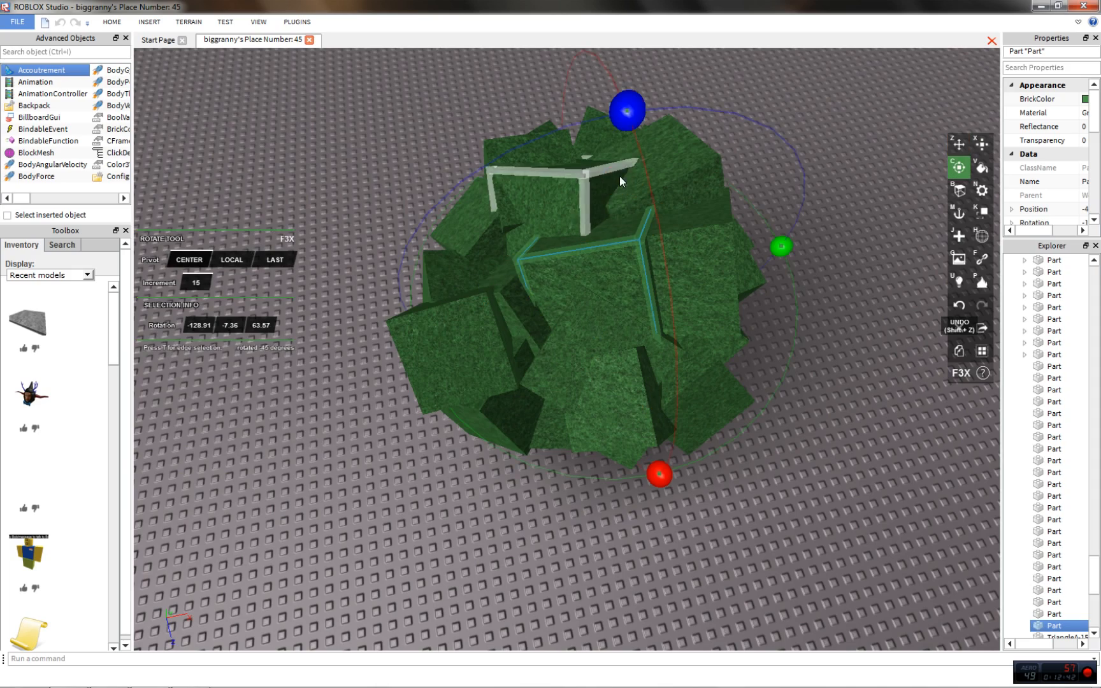
drag(692, 108, 892, 306)
right_drag(917, 323, 937, 326)
drag(752, 230, 763, 367)
drag(649, 436, 657, 326)
key(z)
scroll(773, 361, down, 3)
click(773, 361)
key(a)
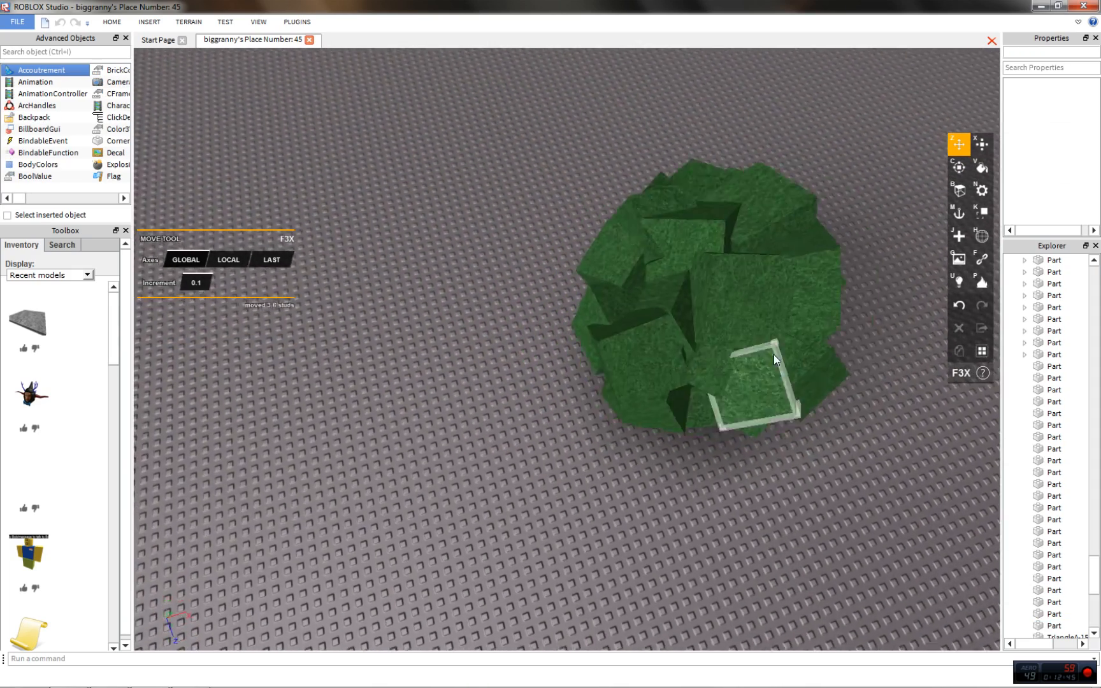
Inspect the finished tree from above, from all sides and from a distance for gaps in the crown
right_drag(773, 355, 732, 318)
scroll(731, 317, down, 3)
right_drag(595, 522, 560, 554)
key(a)
key(w)
key(s)
scroll(719, 474, up, 3)
right_drag(697, 448, 697, 447)
key(w)
key(s)
right_drag(519, 353, 516, 345)
key(w)
right_drag(414, 407, 414, 408)
right_drag(614, 419, 614, 418)
key(s)
key(s)
right_drag(501, 463, 501, 463)
key(s)
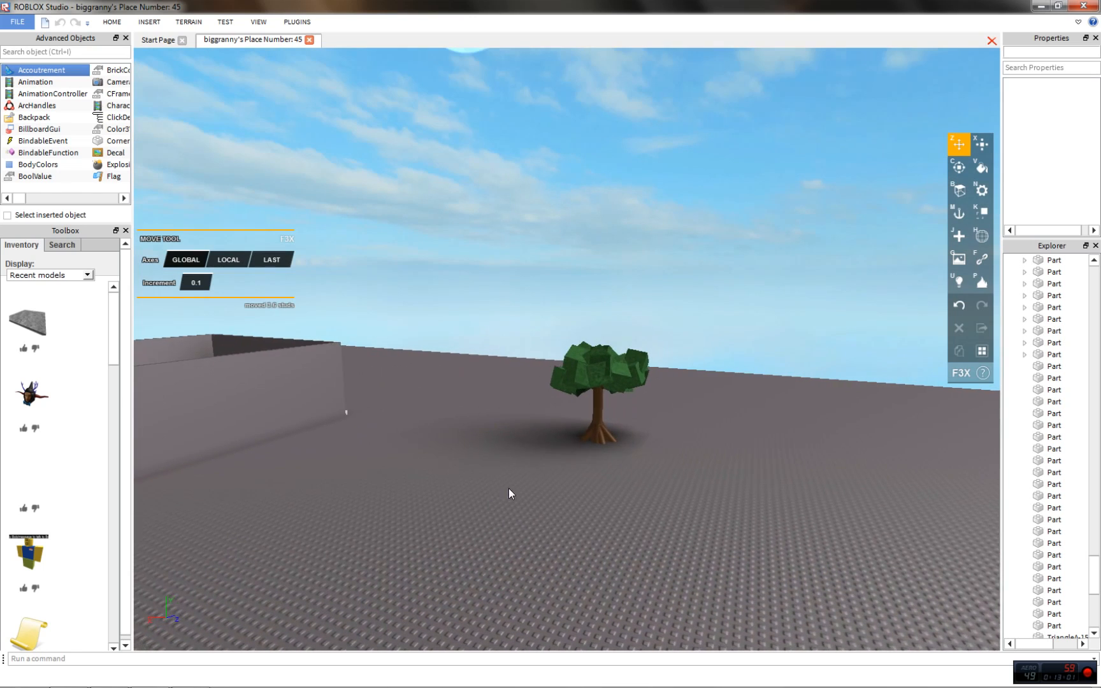
key(w)
right_drag(527, 297, 460, 271)
key(a)
Playtest the place with Play Solo to see whether the builds hold together, and end the test
click(259, 24)
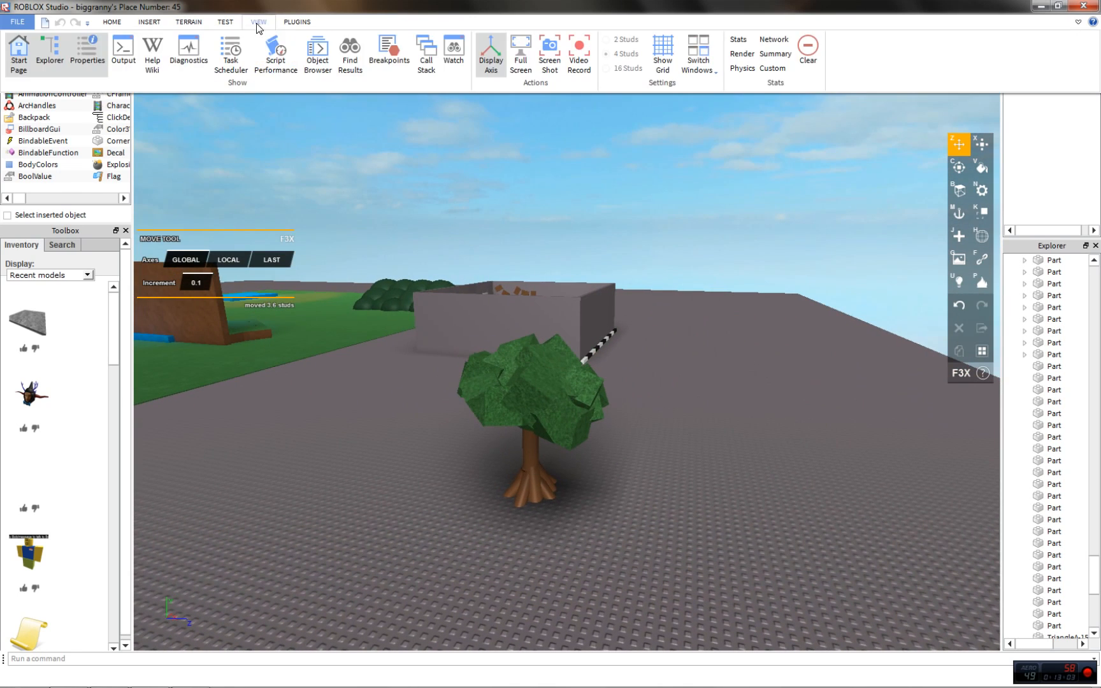
click(228, 23)
click(137, 51)
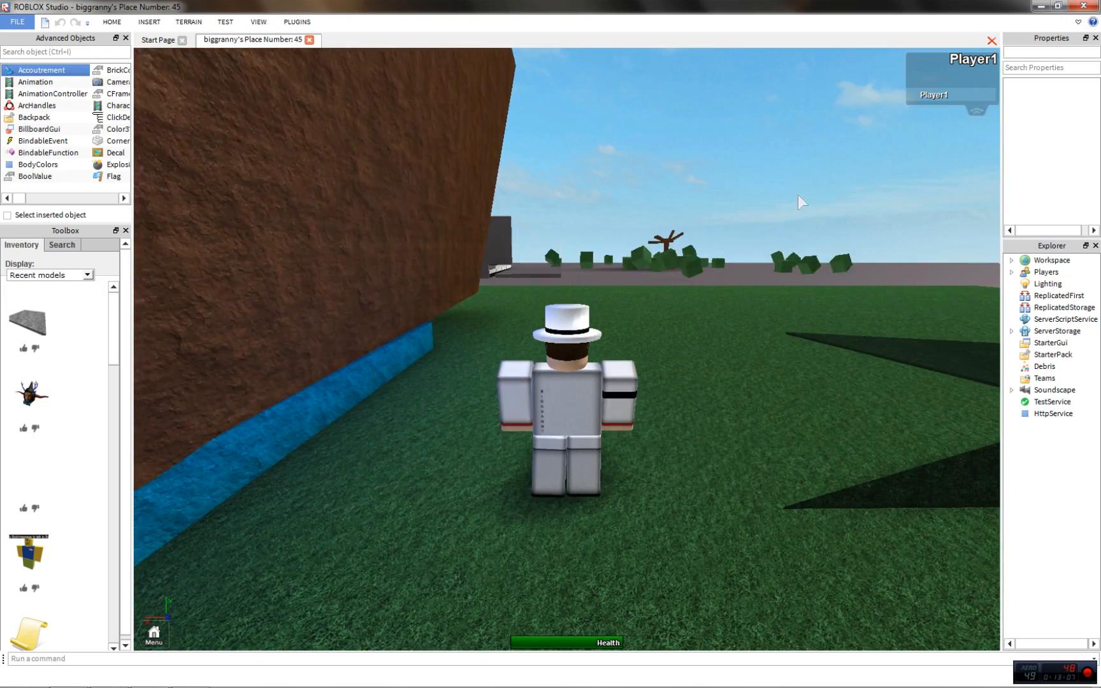
key(s)
right_drag(747, 221, 674, 222)
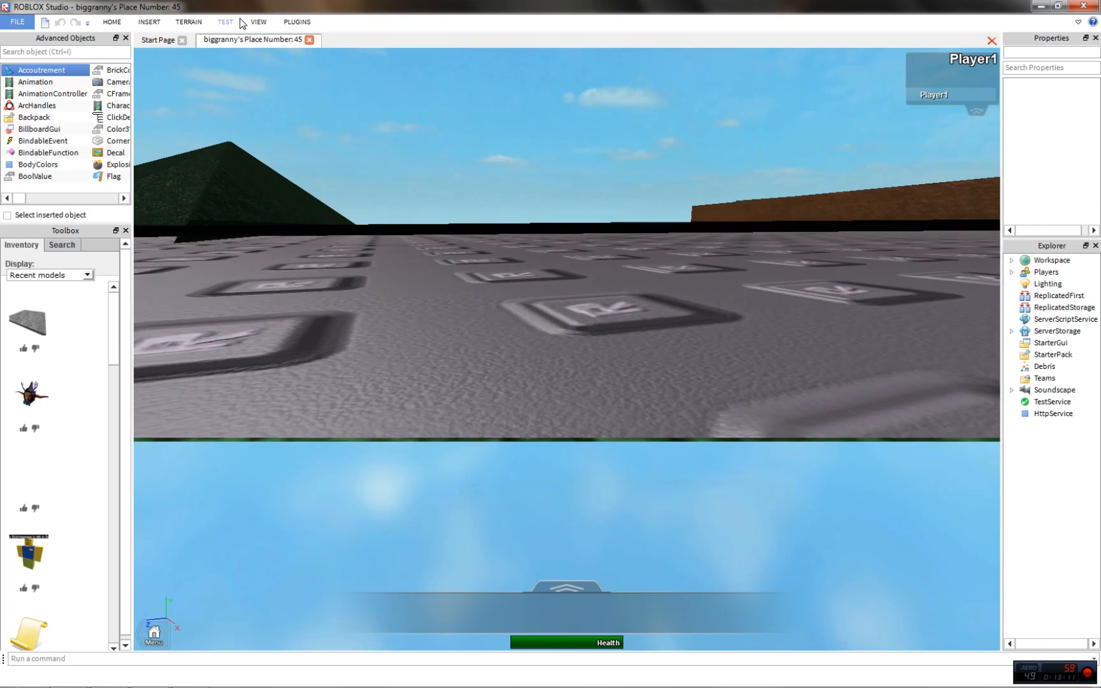
click(226, 21)
click(219, 52)
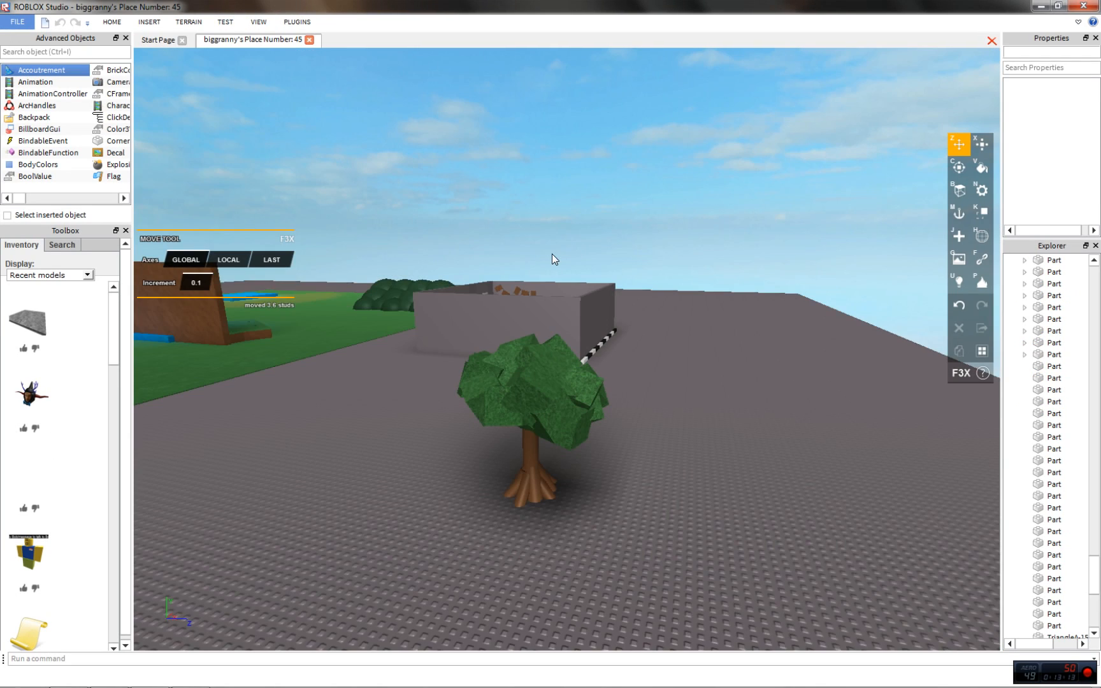
right_drag(552, 254, 552, 254)
scroll(552, 254, down, 3)
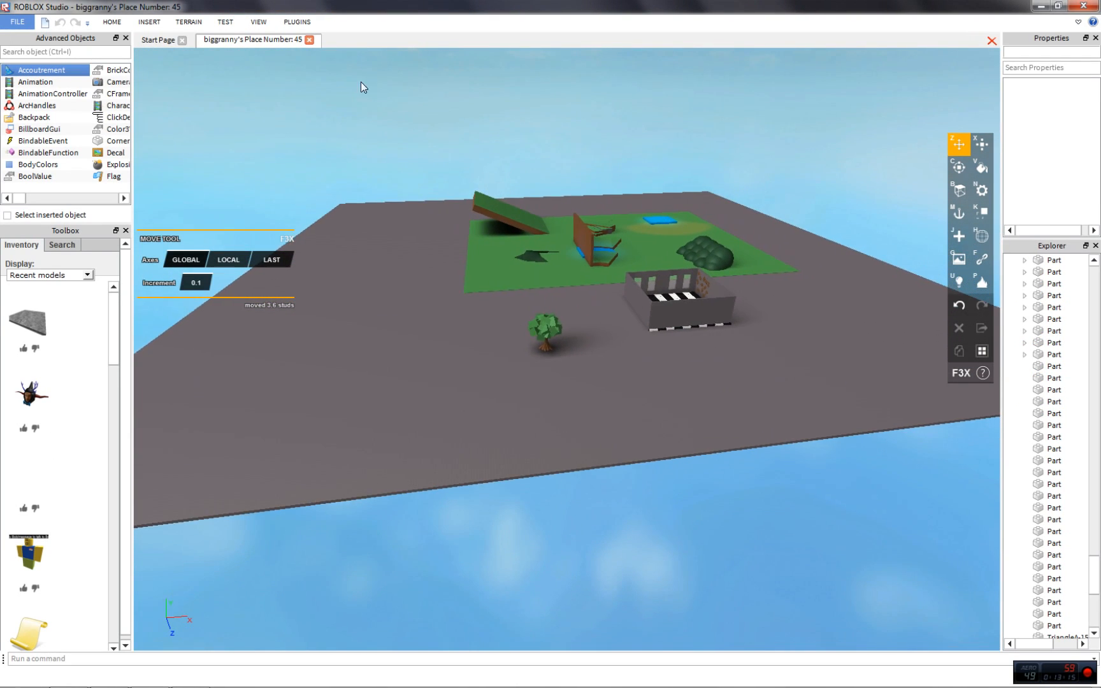
Turn off the Building Tools by F3X plugin
click(297, 21)
click(708, 60)
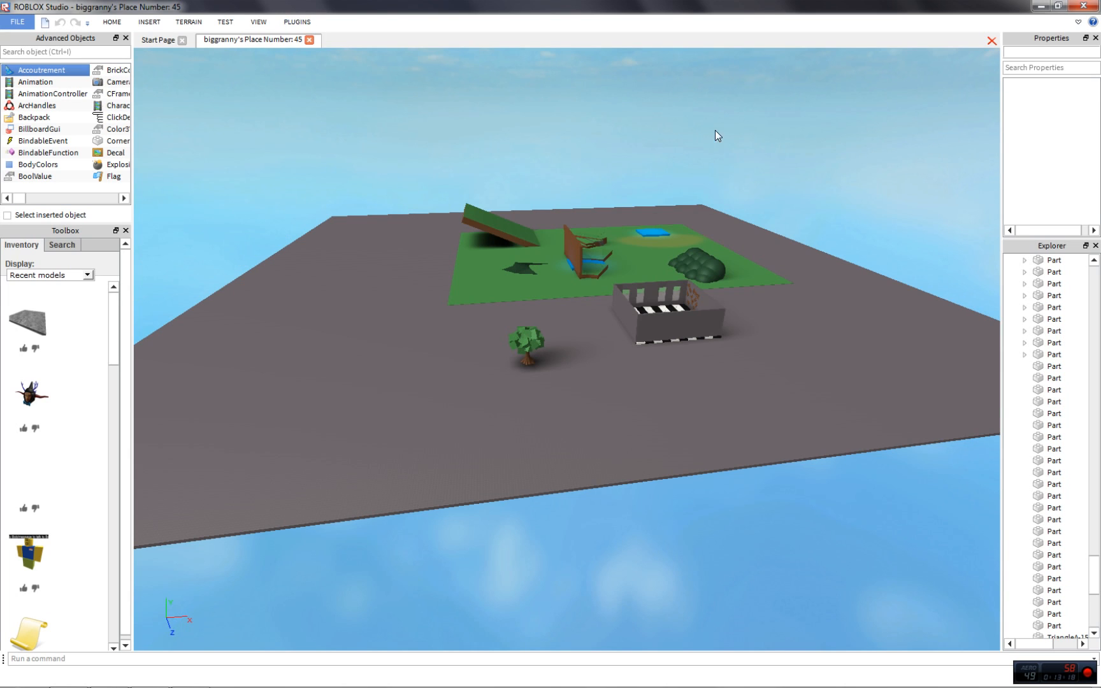
click(148, 20)
click(112, 22)
right_drag(349, 216, 350, 197)
key(w)
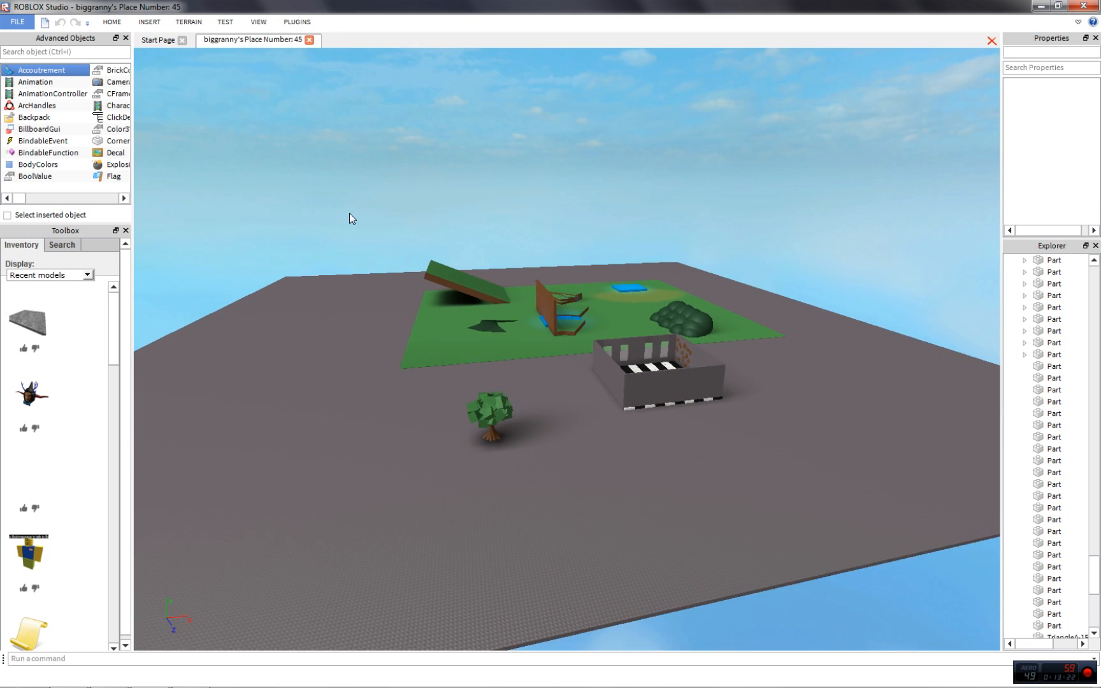
Select the tree and all other builds standing on the baseplate, enable Anchored for them and clear the selection
click(113, 22)
click(157, 51)
drag(232, 144, 841, 501)
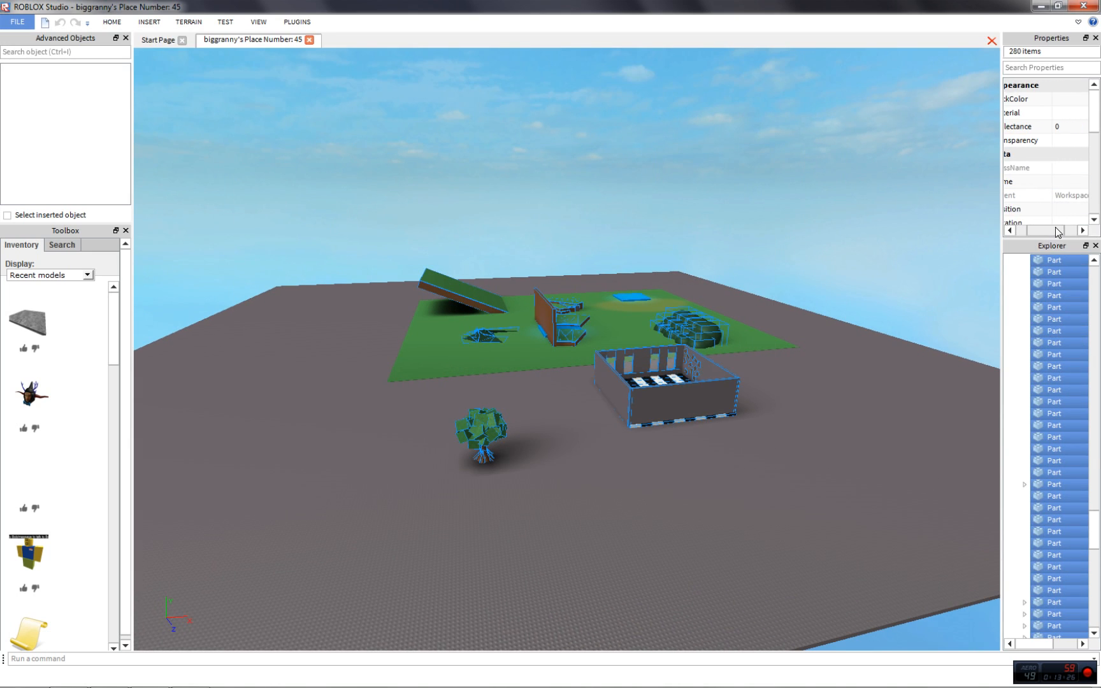
drag(1095, 95, 1098, 154)
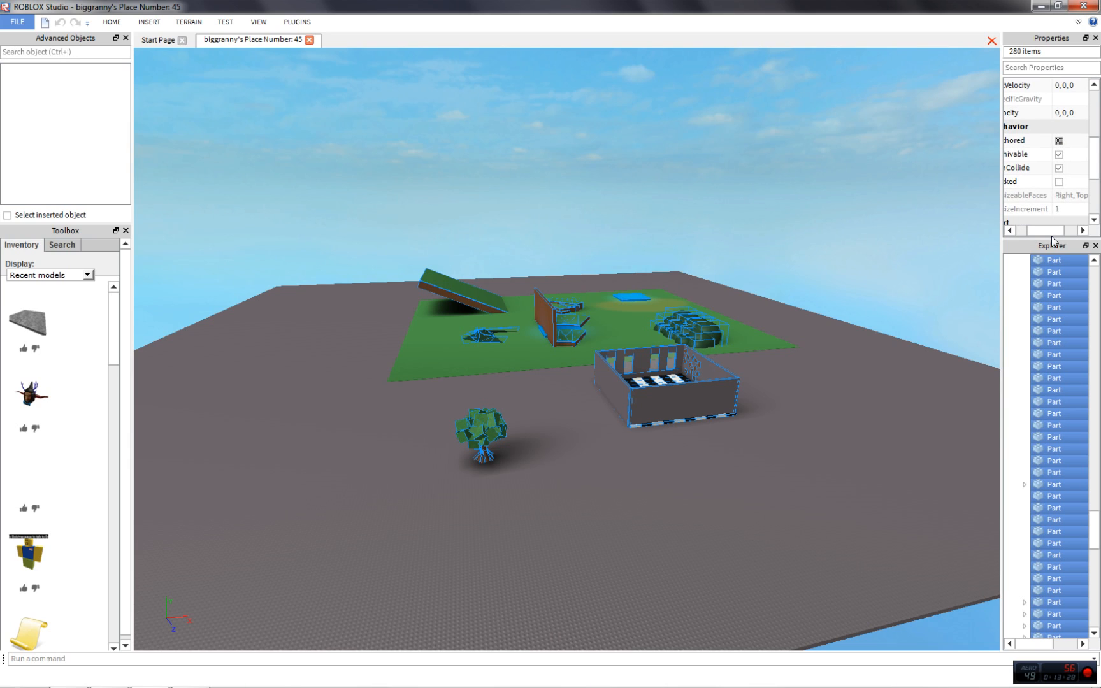
drag(1036, 232, 1018, 237)
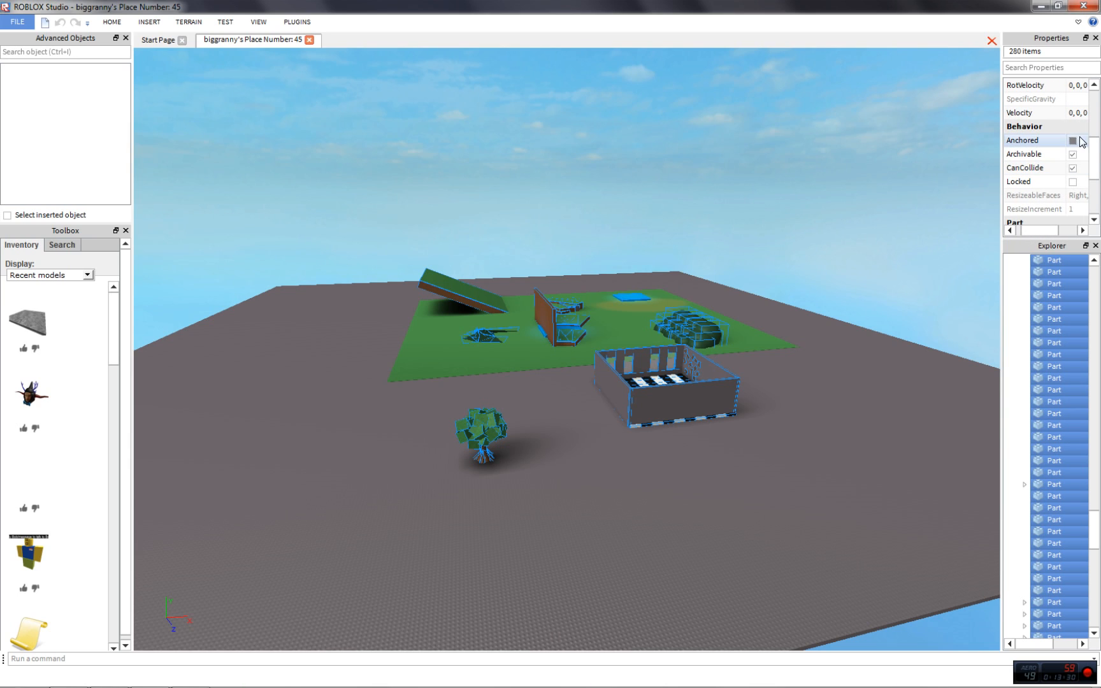
click(667, 136)
scroll(494, 112, up, 5)
Start a Play Solo test and bring the character to the tree
click(260, 22)
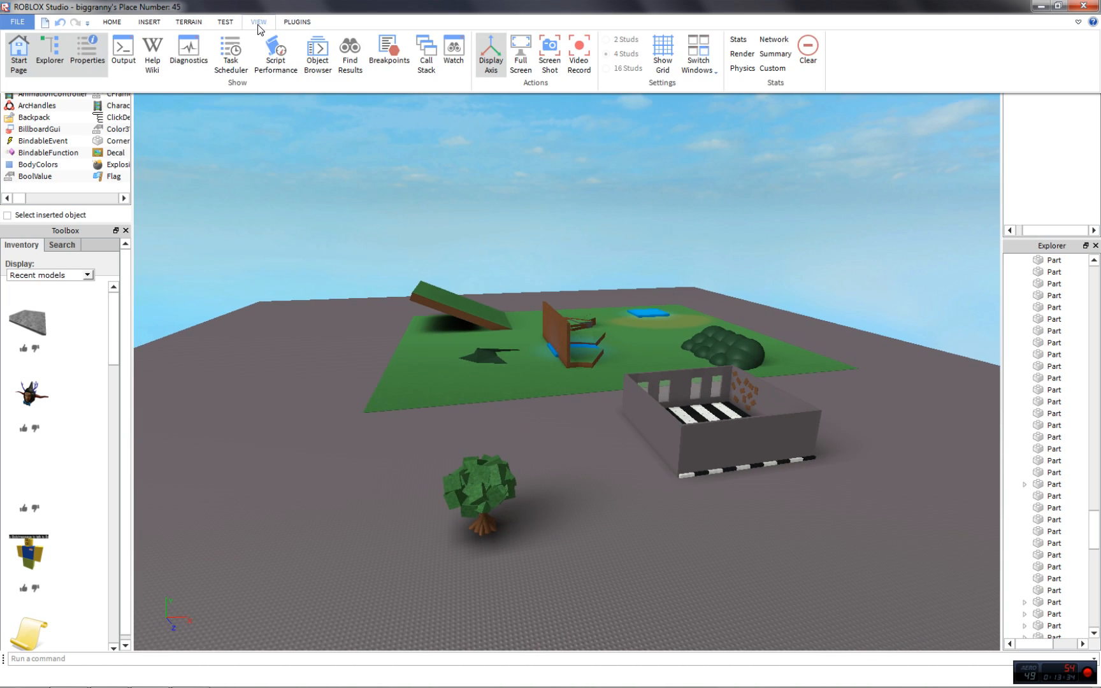
click(225, 22)
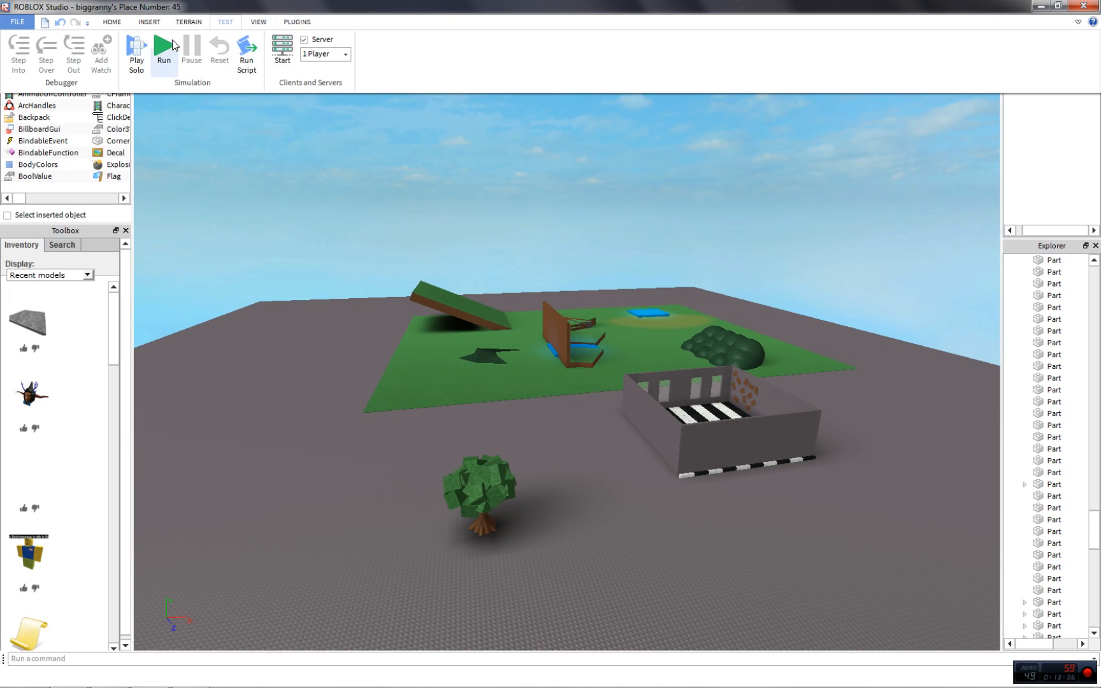
click(138, 51)
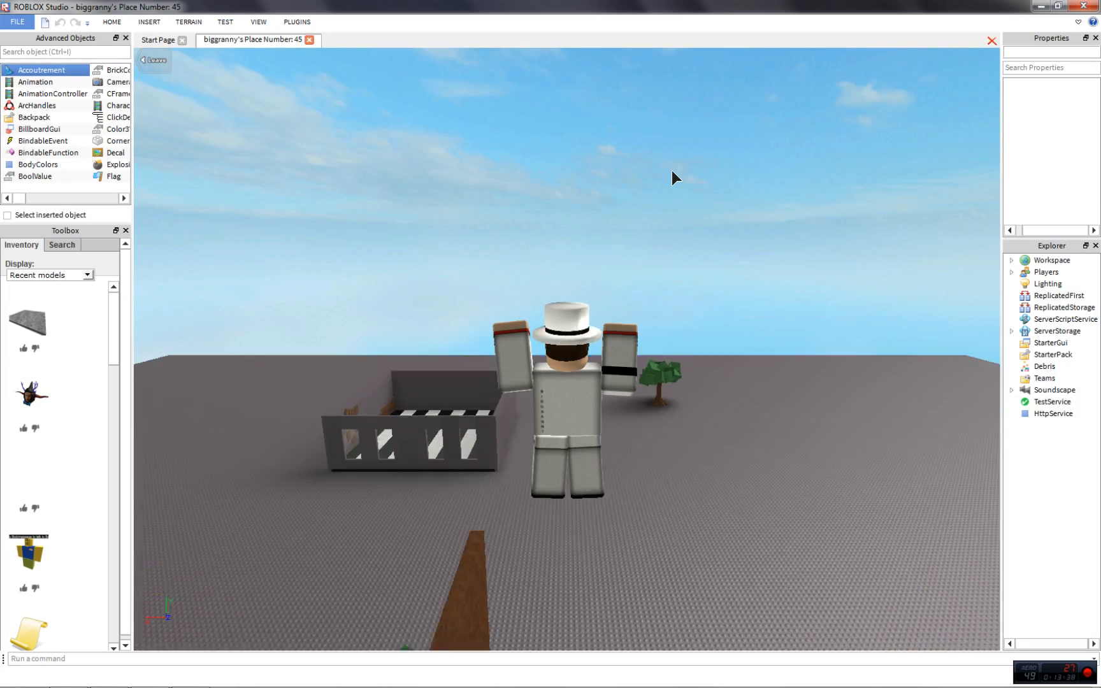
scroll(775, 390, down, 10)
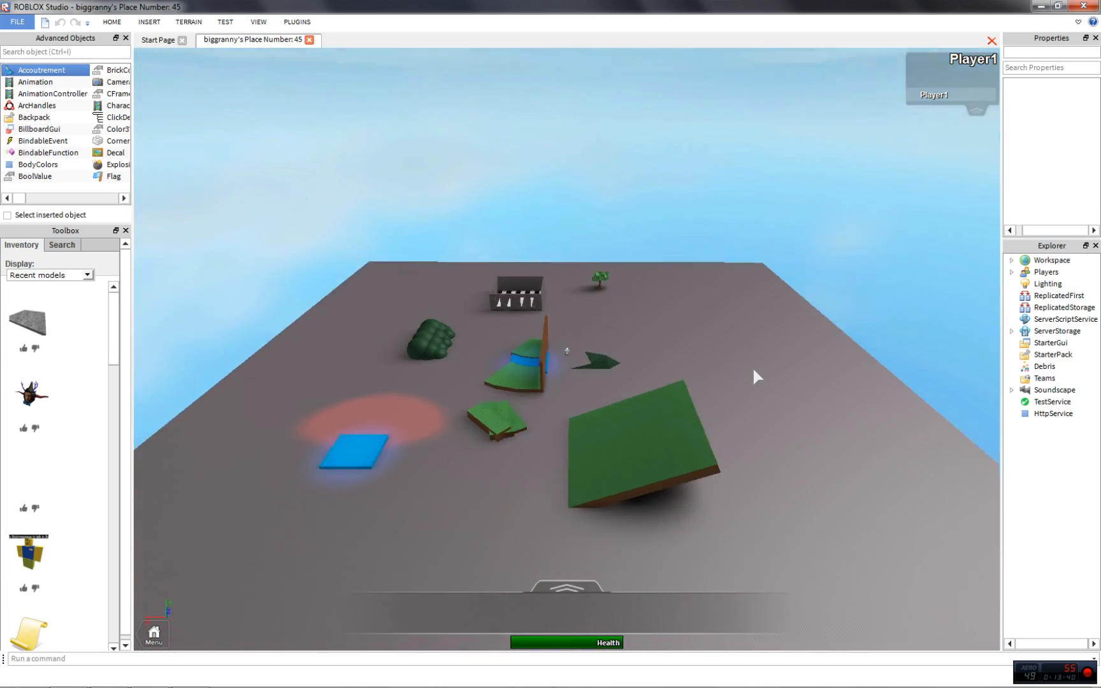
right_drag(754, 367, 707, 354)
scroll(706, 354, up, 10)
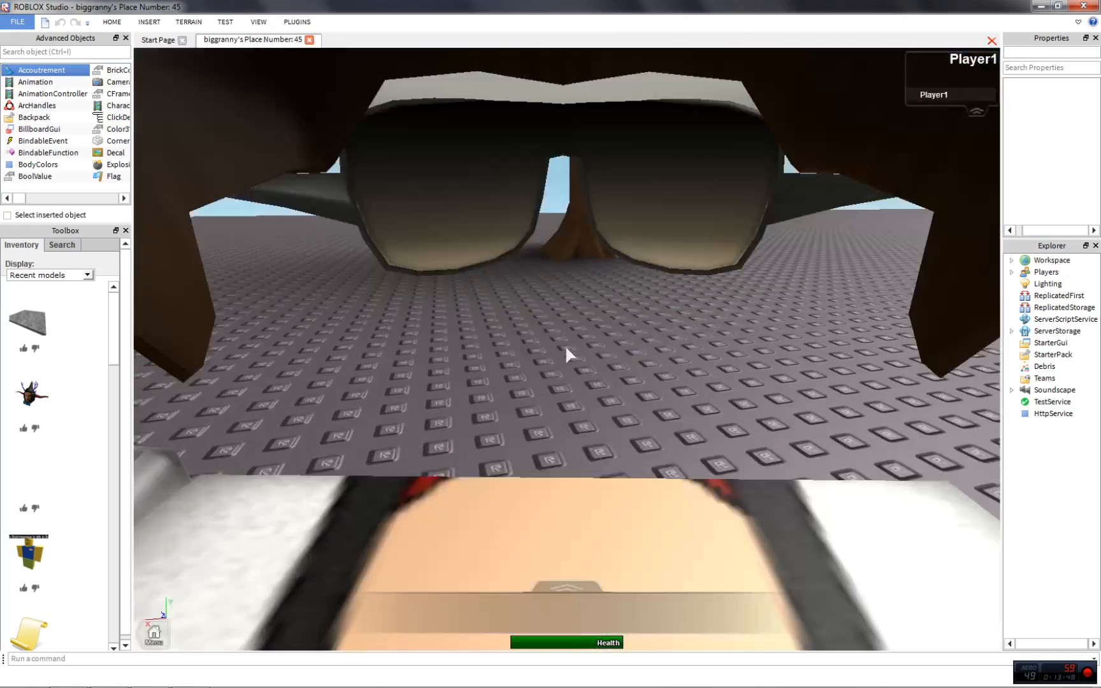
Walk and jump the character around the tree to examine its roots, trunk, branches and crown from every side
scroll(565, 346, down, 5)
key(s)
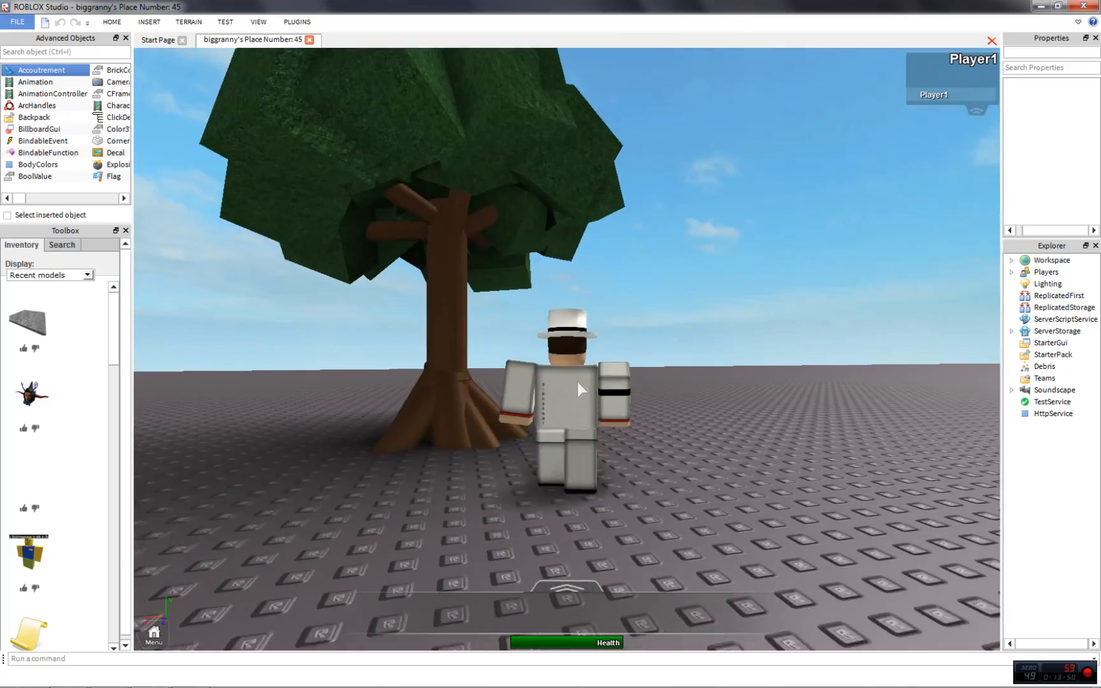
key(w)
right_drag(577, 382, 480, 308)
key(s)
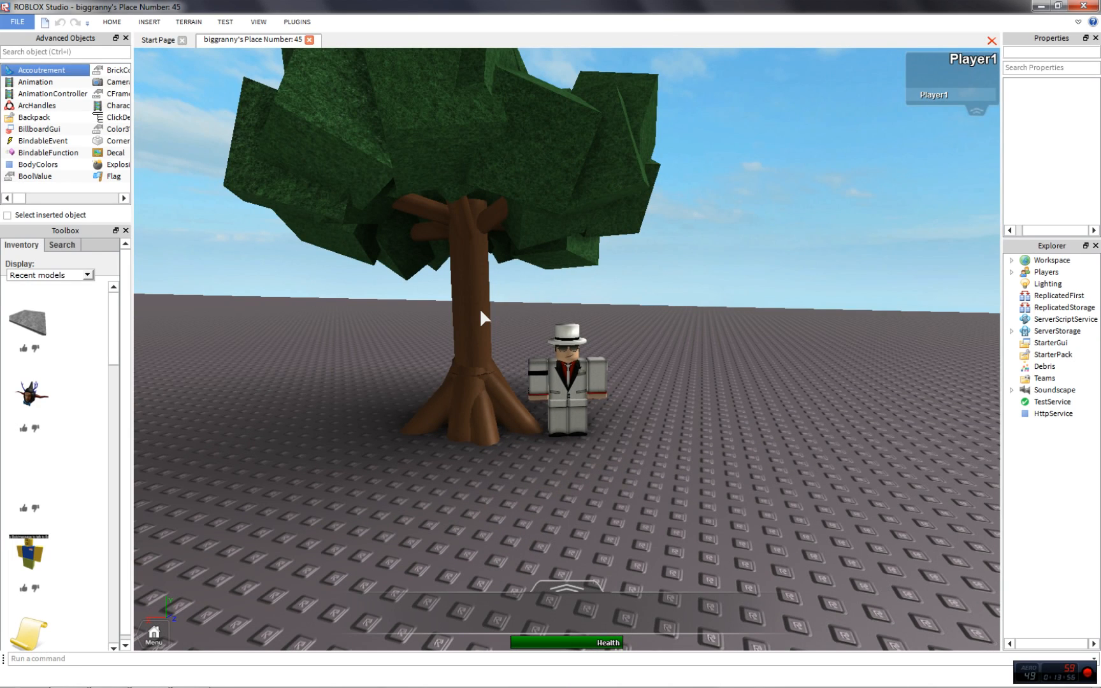
scroll(513, 252, up, 3)
right_drag(479, 308, 514, 254)
right_drag(645, 218, 646, 218)
key(a)
key(s)
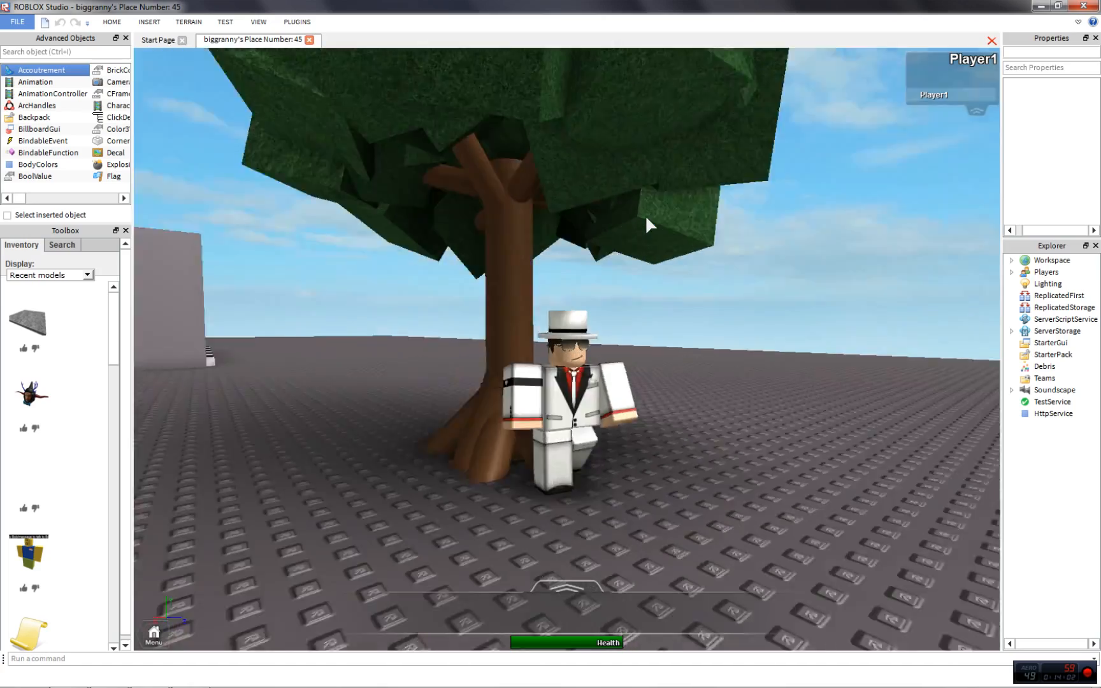
key(d)
key(a)
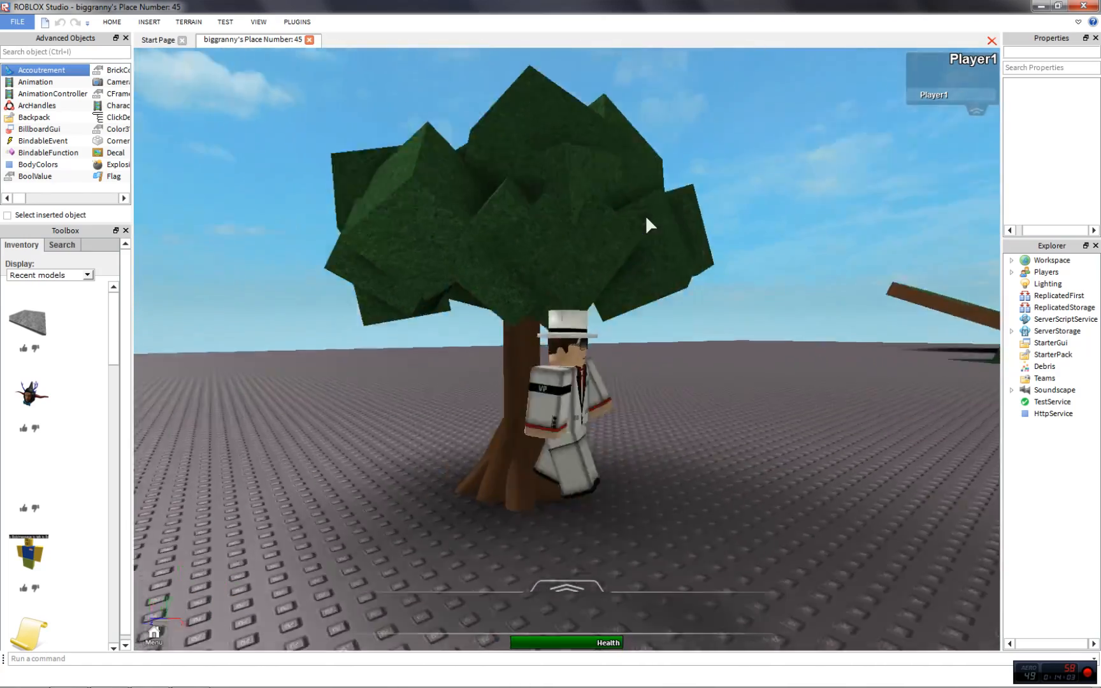
key(space)
key(s)
key(w)
key(space)
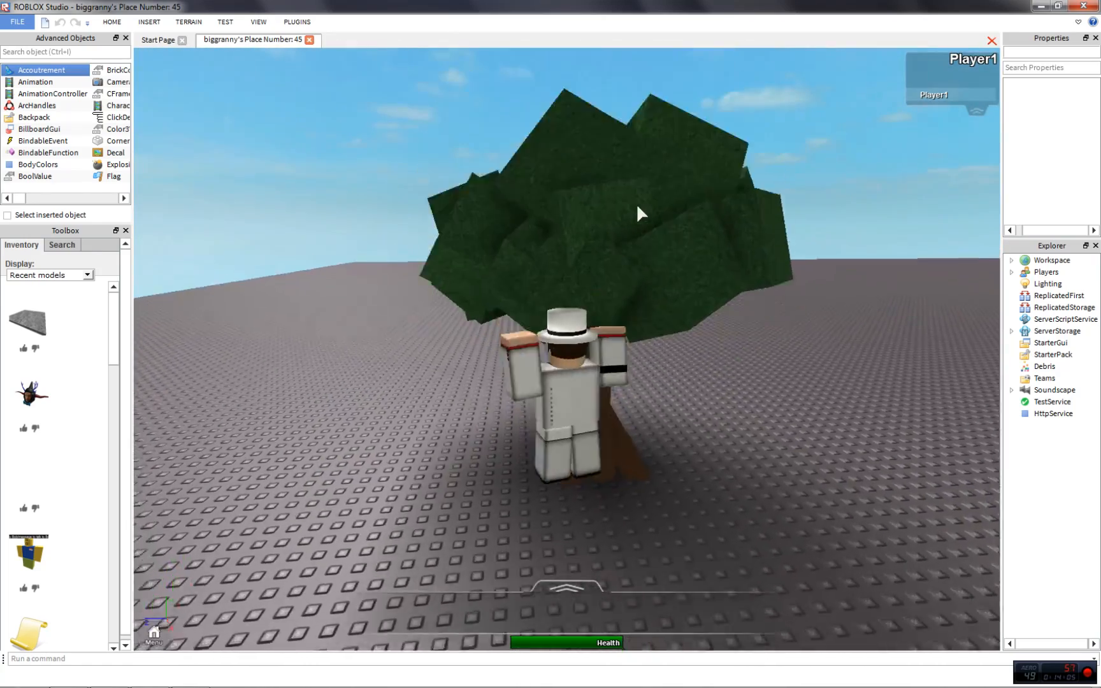
key(s)
right_drag(627, 206, 627, 206)
scroll(628, 205, down, 3)
scroll(628, 206, up, 2)
right_drag(604, 315, 554, 301)
scroll(603, 313, up, 2)
key(w)
key(d)
key(w)
key(d)
scroll(556, 309, down, 8)
scroll(436, 129, up, 5)
right_drag(436, 129, 438, 129)
key(w)
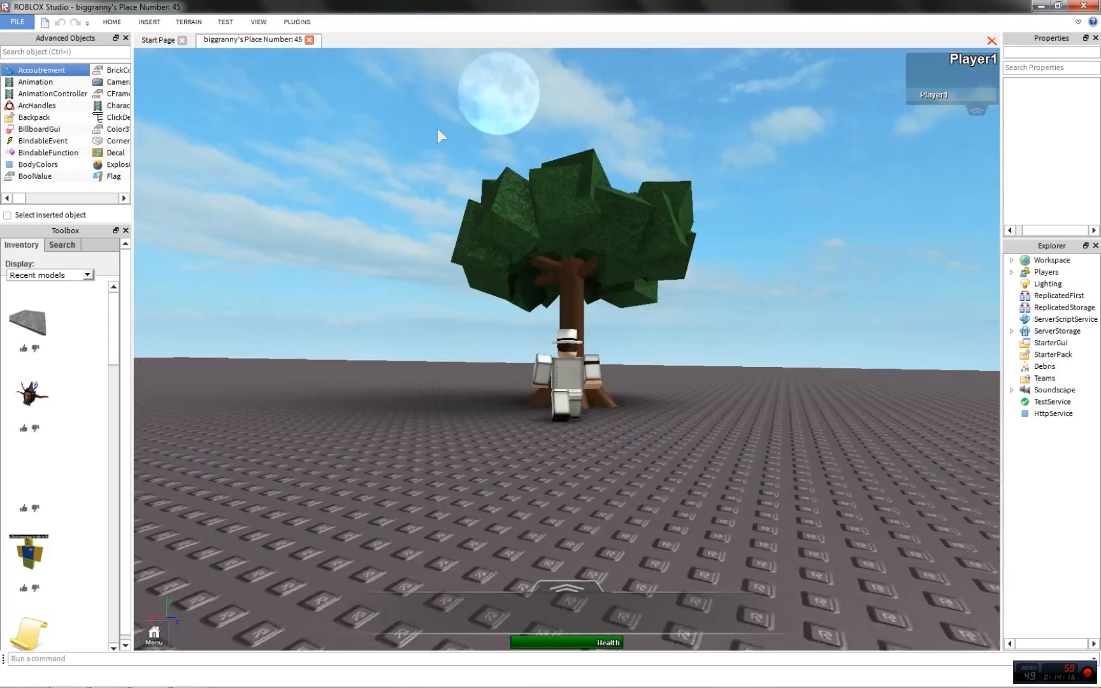
scroll(529, 198, down, 2)
right_drag(515, 256, 516, 257)
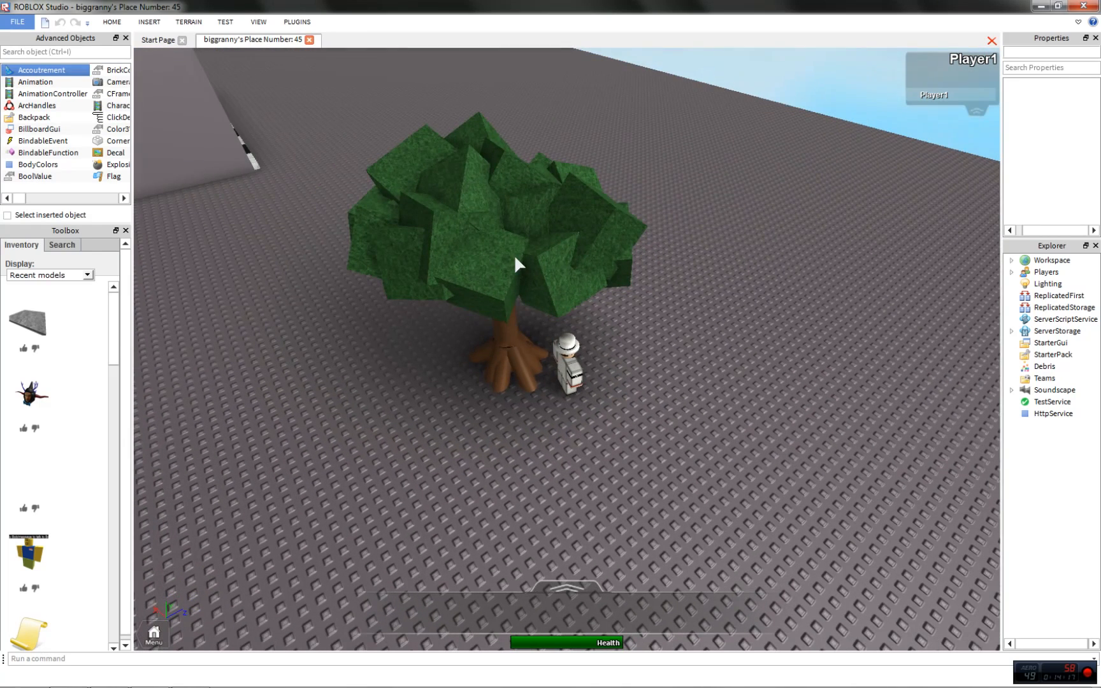
End the playtest and return to editing the tree
click(259, 23)
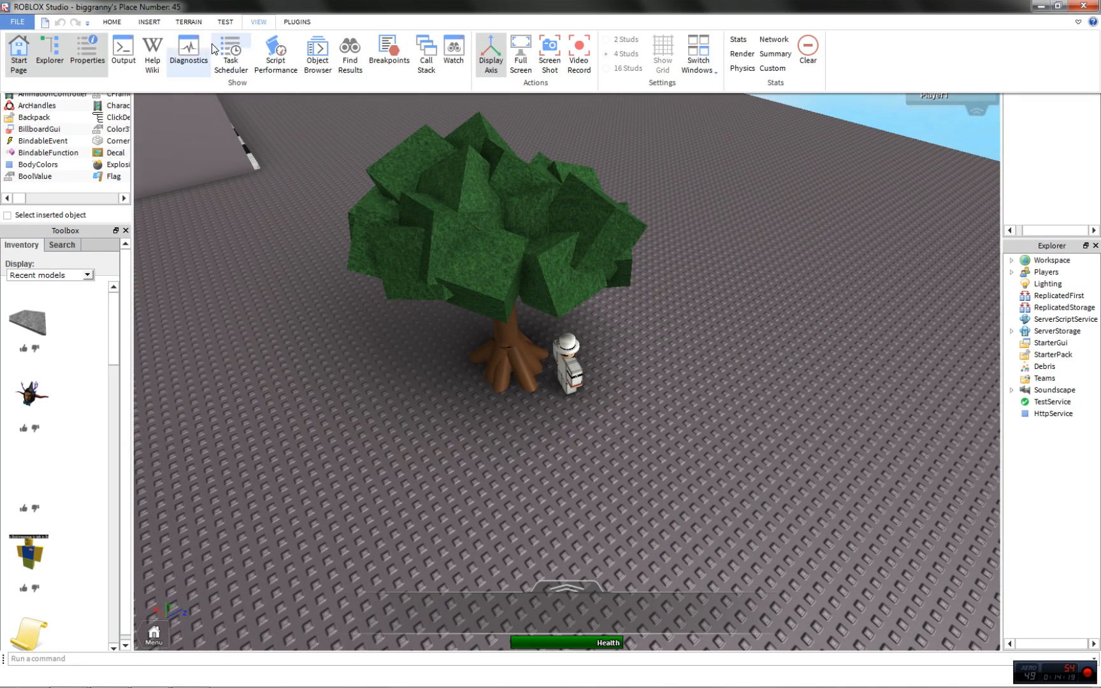
click(227, 23)
click(220, 51)
right_drag(426, 201, 402, 139)
key(w)
Reactivate Building Tools by F3X and box-select the parts of the tree's crown
click(261, 23)
click(300, 23)
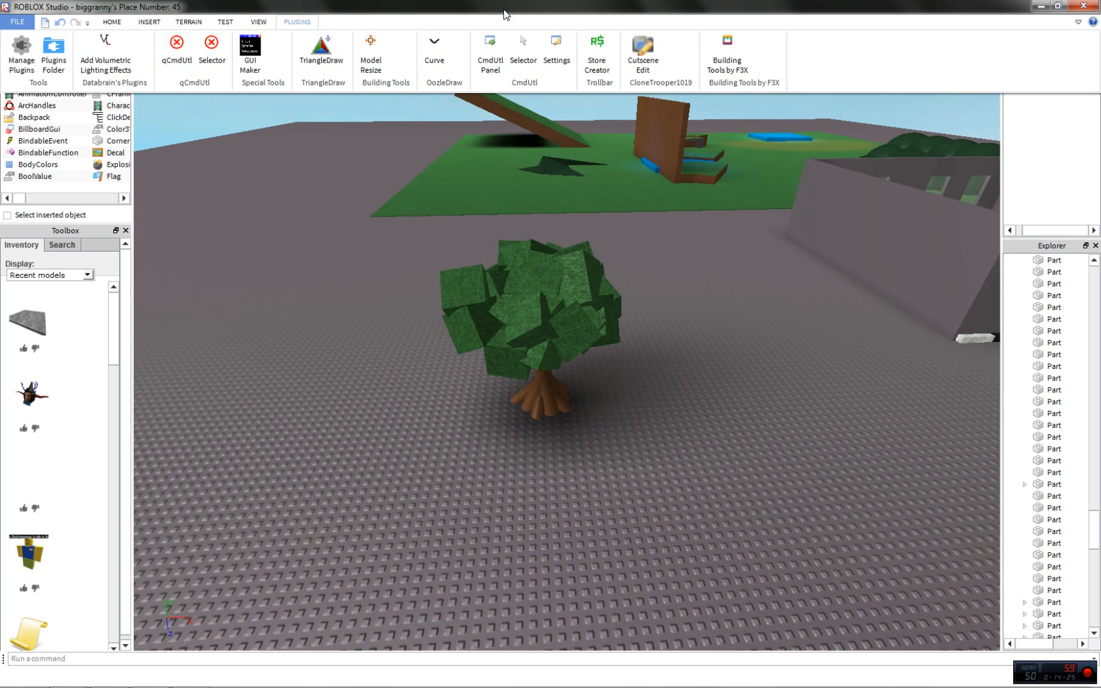
click(733, 58)
key(w)
mouse_move(458, 230)
right_down()
mouse_move(471, 247)
mouse_move(459, 230)
right_up()
key(s)
shift+drag(362, 196, 789, 449)
key(w)
right_drag(786, 453, 621, 358)
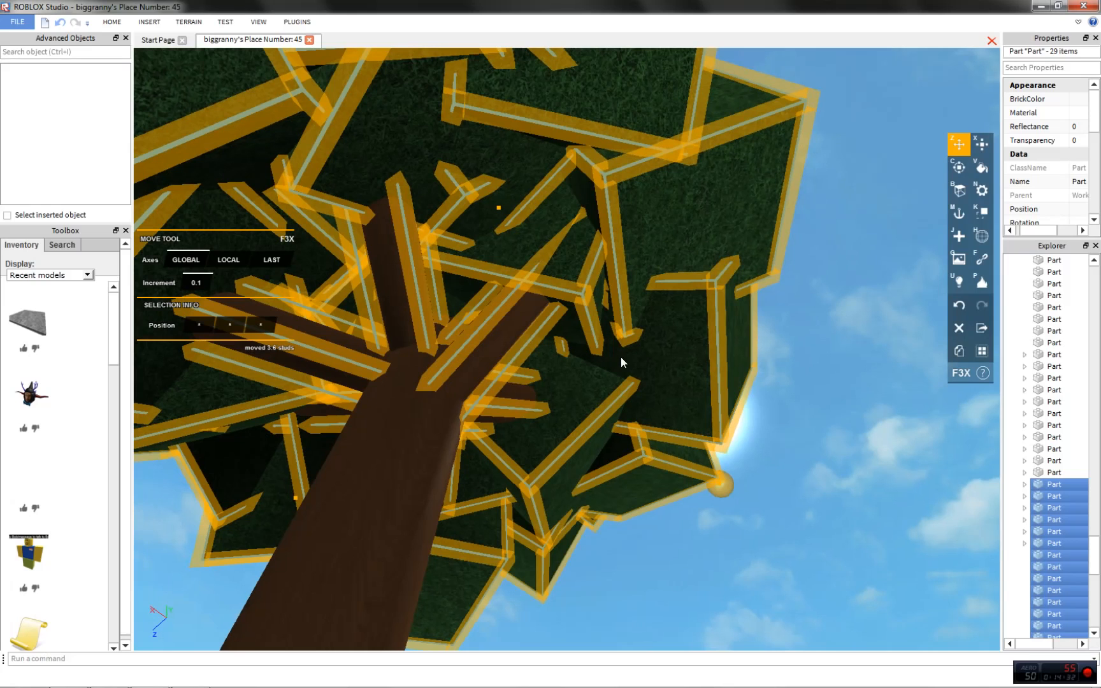
Remove the wooden branches from the selection so that only the grass cubes of the crown remain selected
shift+click(503, 339)
key(a)
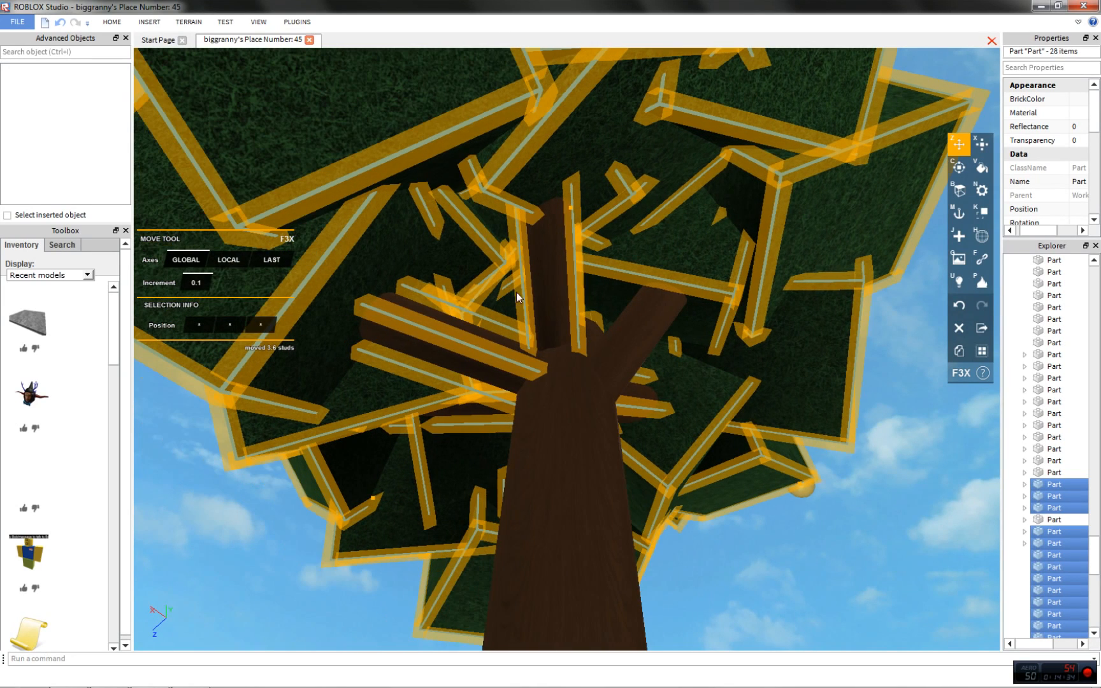
shift+click(557, 281)
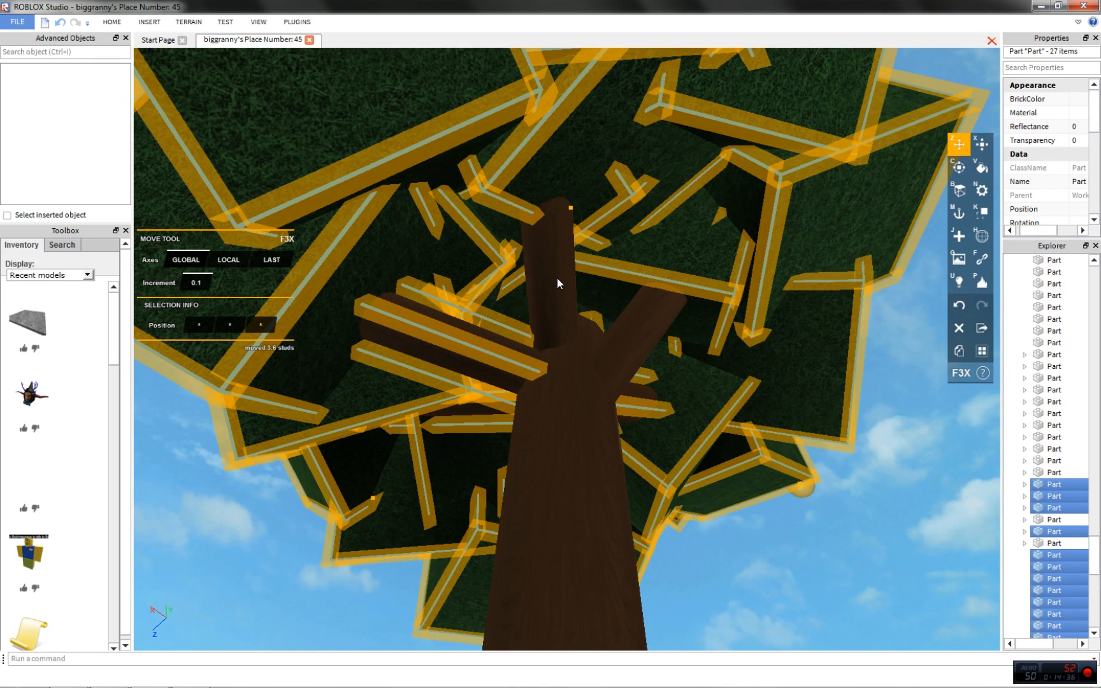
shift+click(502, 348)
key(a)
key(w)
right_drag(503, 357, 504, 355)
key(w)
key(s)
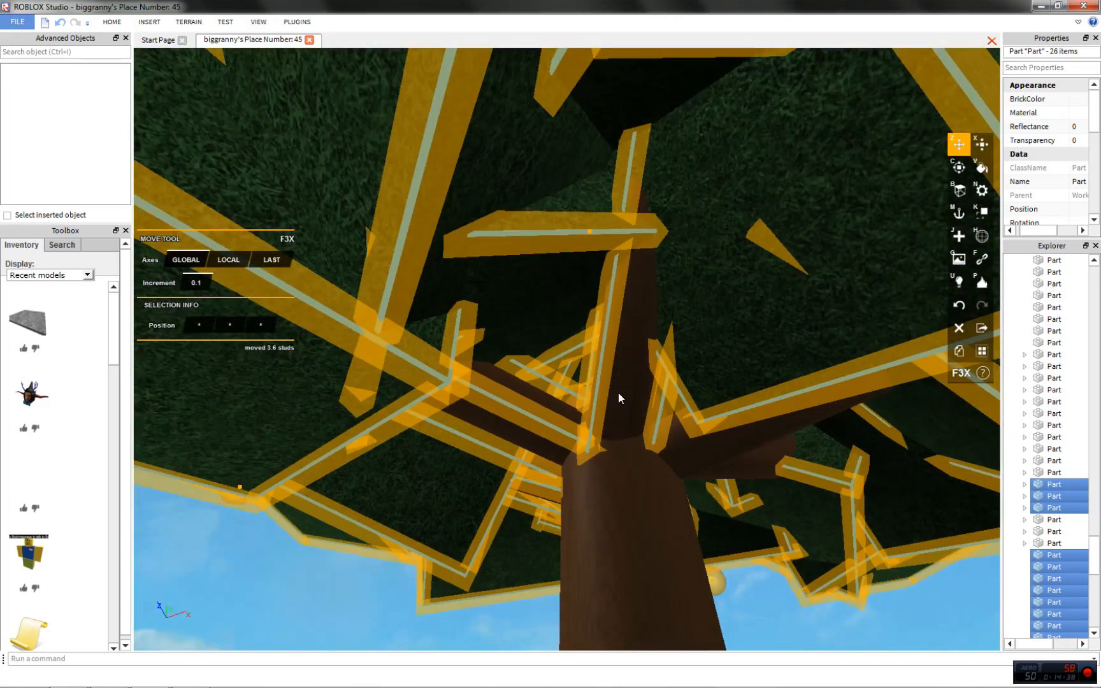
shift+click(620, 395)
key(w)
right_drag(620, 395, 641, 440)
key(s)
shift+click(634, 443)
shift+click(639, 397)
key(s)
right_drag(639, 396, 638, 398)
key(w)
right_drag(623, 291, 614, 286)
Add a mesh to the selected crown cubes and set its type to Sphere
key(m)
key(j)
key(h)
key(s)
click(201, 193)
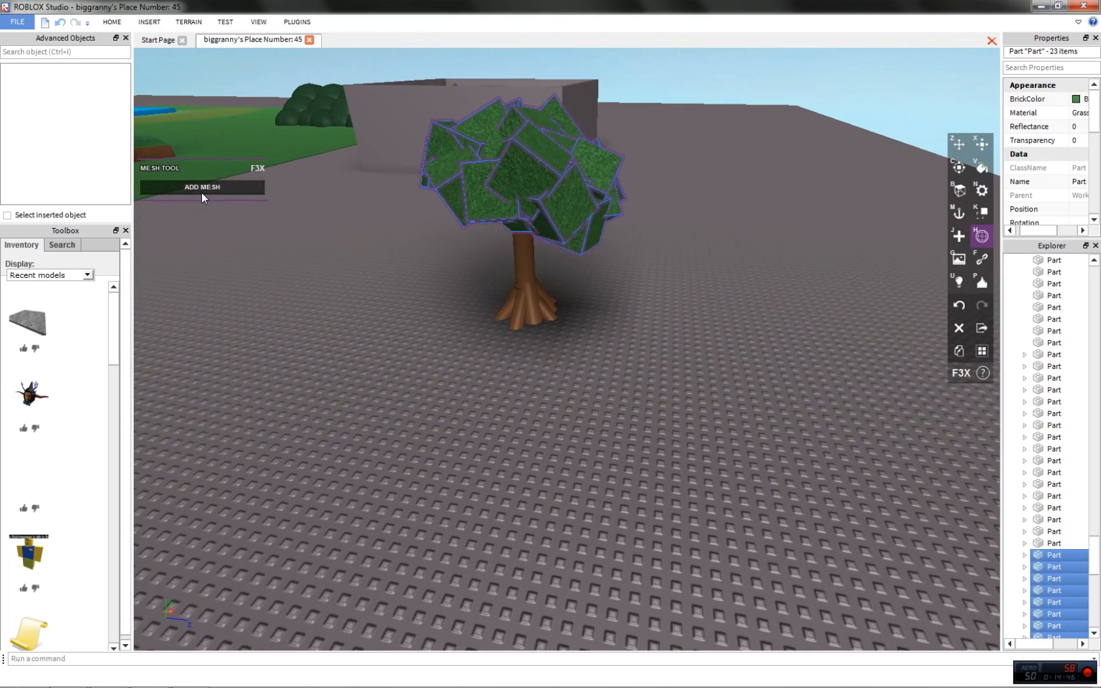
click(228, 193)
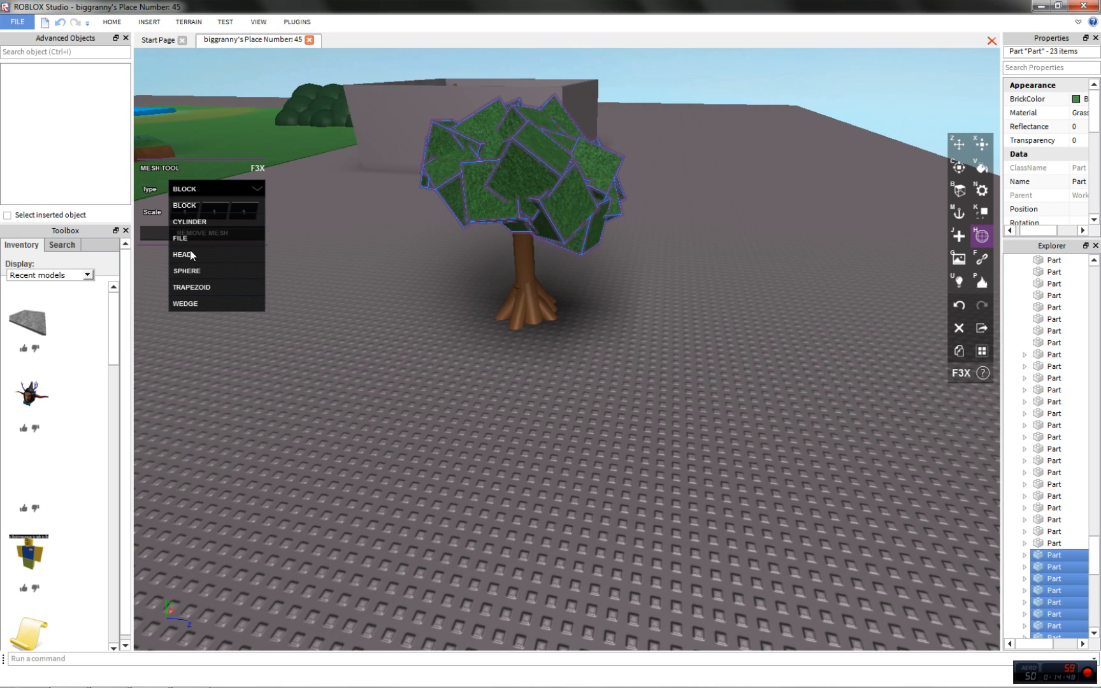
click(218, 270)
Examine the sphere-shaped crown from the outside and from below for gaps between the leaves
right_drag(292, 286, 380, 309)
key(d)
key(z)
key(s)
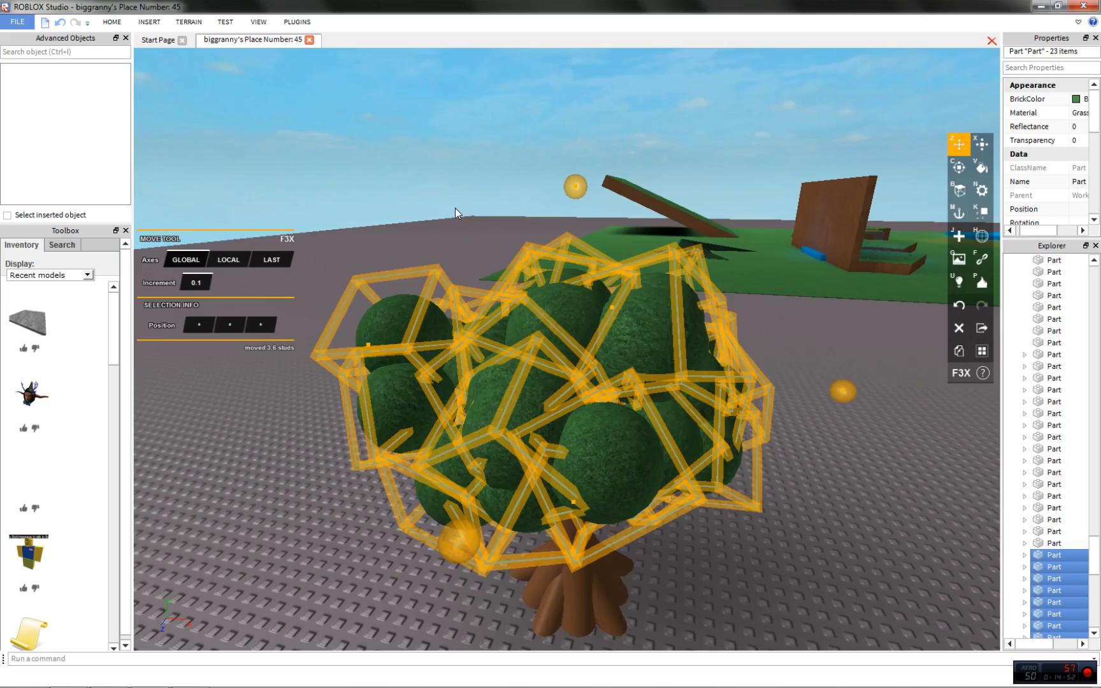
key(d)
right_drag(418, 194, 237, 273)
key(d)
key(s)
key(a)
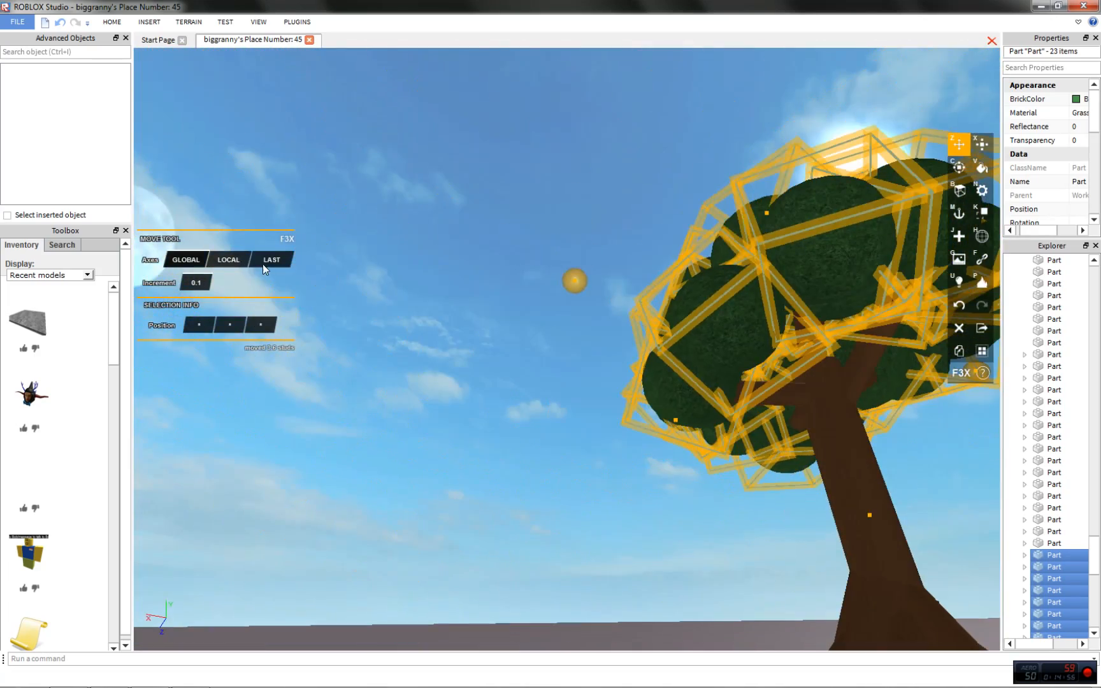
Set the mesh scale of the crown spheres to 1.2 on all three axes and clear the selection
key(m)
key(h)
click(188, 215)
text(1.2)
key(Return)
click(222, 210)
text(1.2)
key(Return)
text(1.2)
key(Return)
right_drag(350, 234, 350, 233)
key(w)
key(s)
key(z)
key(w)
click(408, 147)
Examine the enlarged round crown and its branches from several sides, both close up and from a distance
right_drag(408, 146, 409, 146)
key(a)
key(w)
key(s)
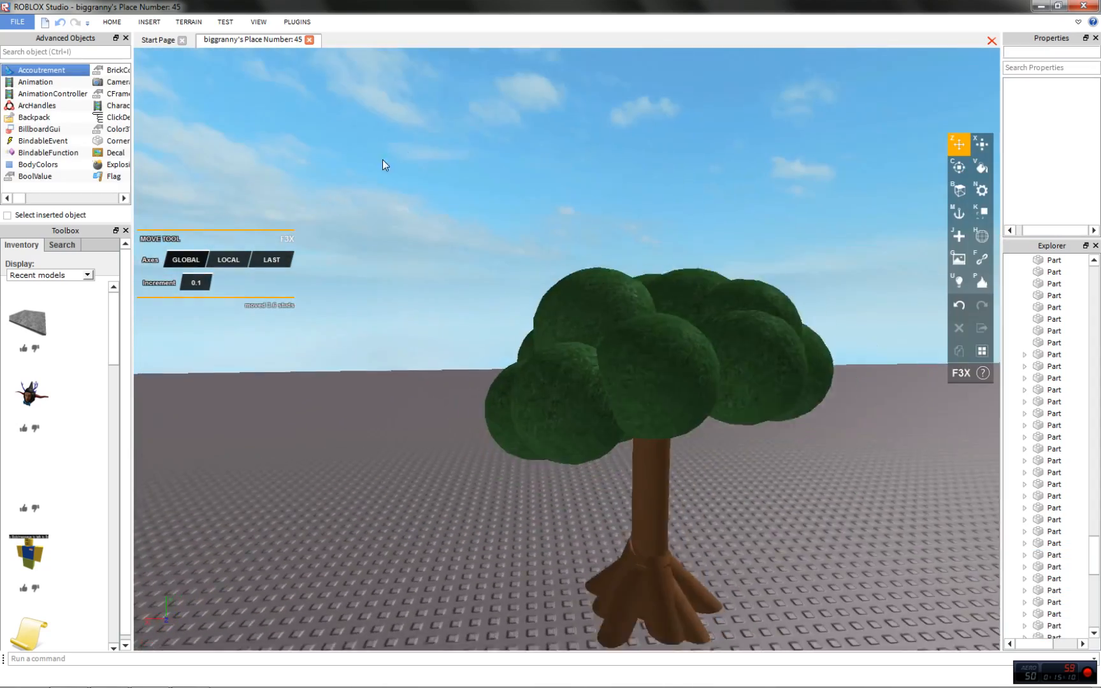
key(w)
right_drag(694, 477, 695, 476)
key(s)
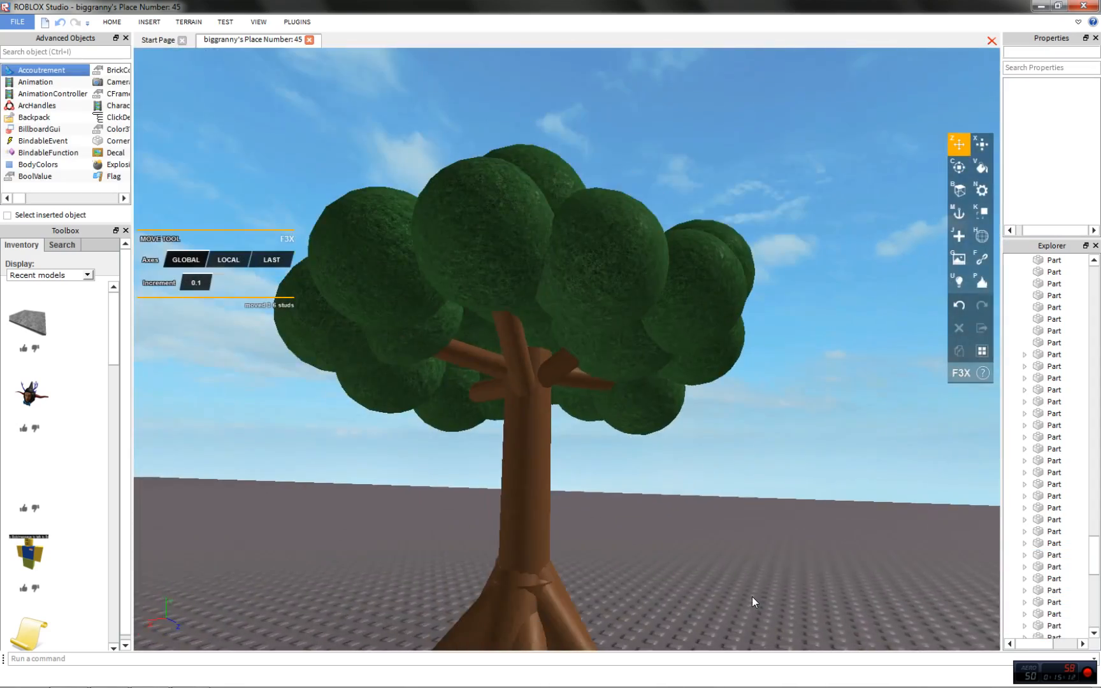
scroll(752, 596, down, 4)
scroll(752, 596, up, 5)
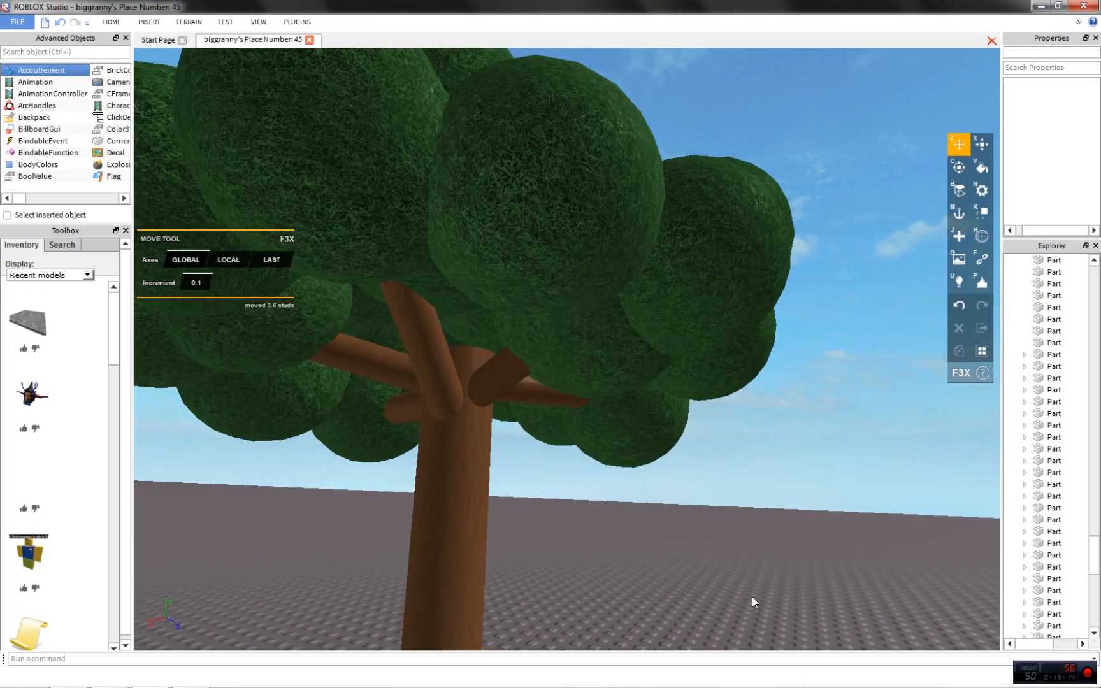
scroll(752, 596, down, 5)
scroll(751, 596, up, 5)
right_drag(739, 440, 740, 439)
scroll(739, 440, down, 5)
scroll(577, 323, up, 3)
right_drag(576, 323, 575, 321)
scroll(575, 320, down, 6)
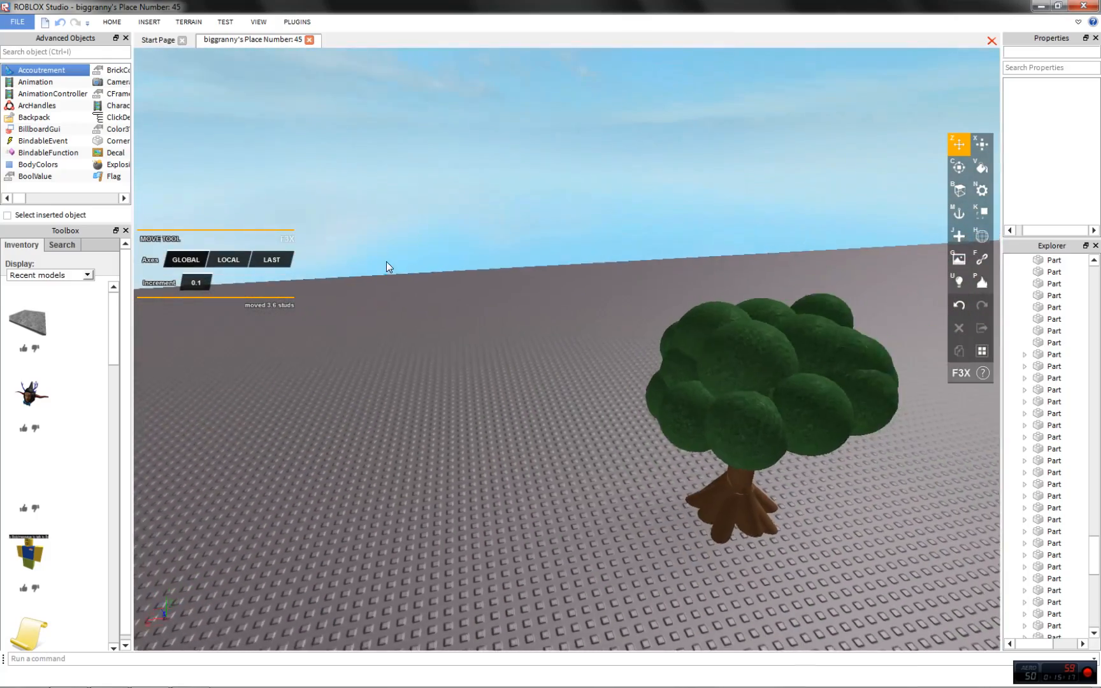
scroll(620, 409, up, 4)
right_drag(620, 410, 621, 410)
scroll(620, 410, down, 5)
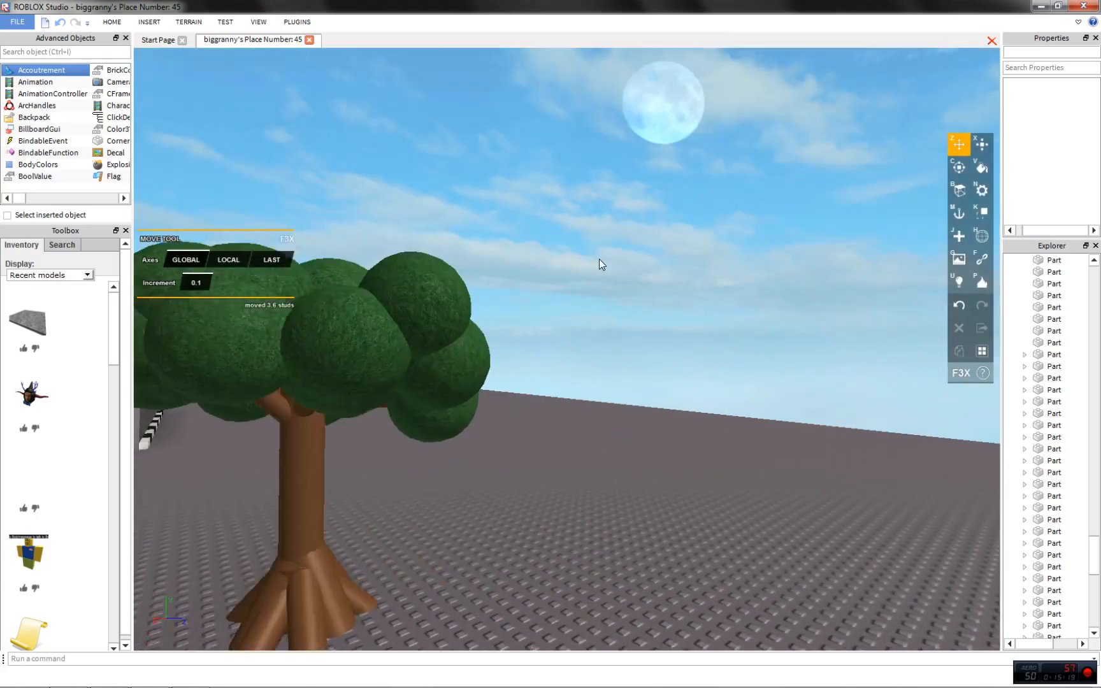
Move one leaf sphere of the crown by about 2.5 studs and deselect it
right_drag(599, 258, 580, 223)
scroll(580, 223, up, 3)
scroll(554, 225, down, 5)
drag(553, 225, 465, 245)
click(672, 169)
Examine the finished tree from above, from ground level and from all around, checking the shape of its rounded crown
right_drag(662, 164, 651, 157)
scroll(661, 163, up, 4)
key(w)
key(s)
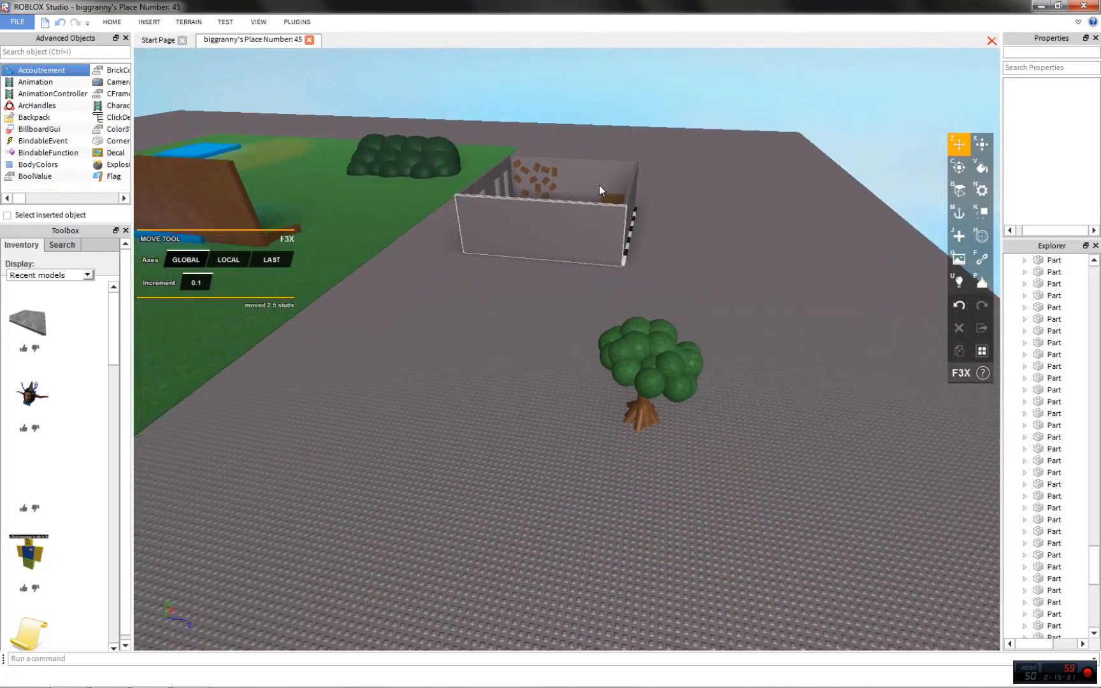
key(w)
key(d)
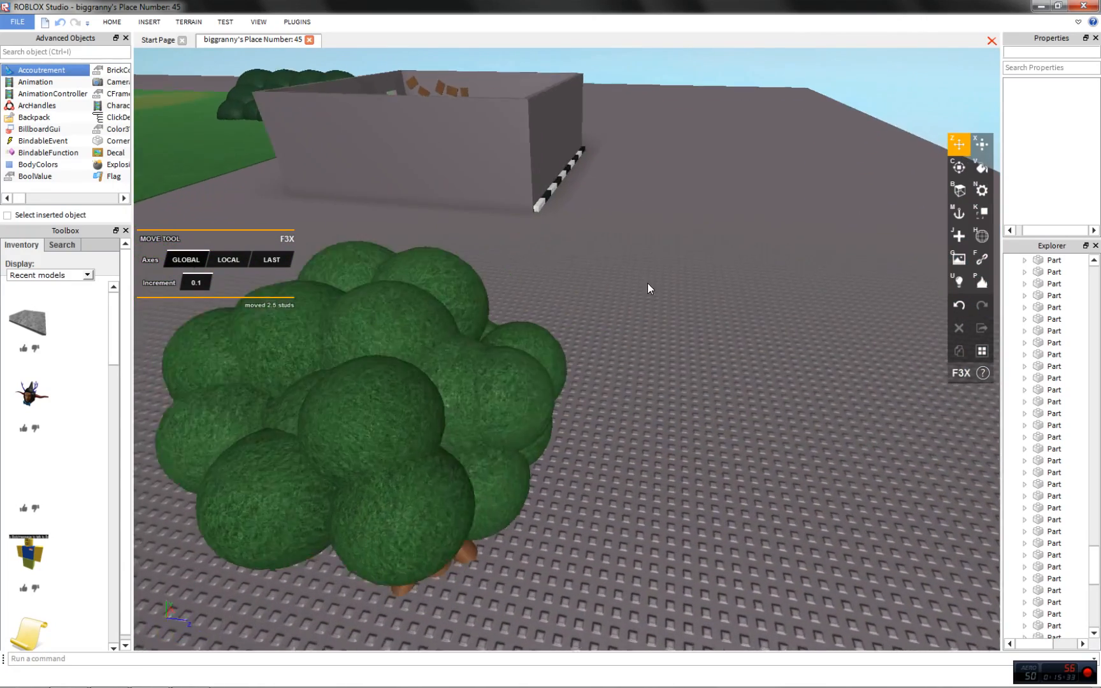
right_drag(647, 283, 605, 302)
key(s)
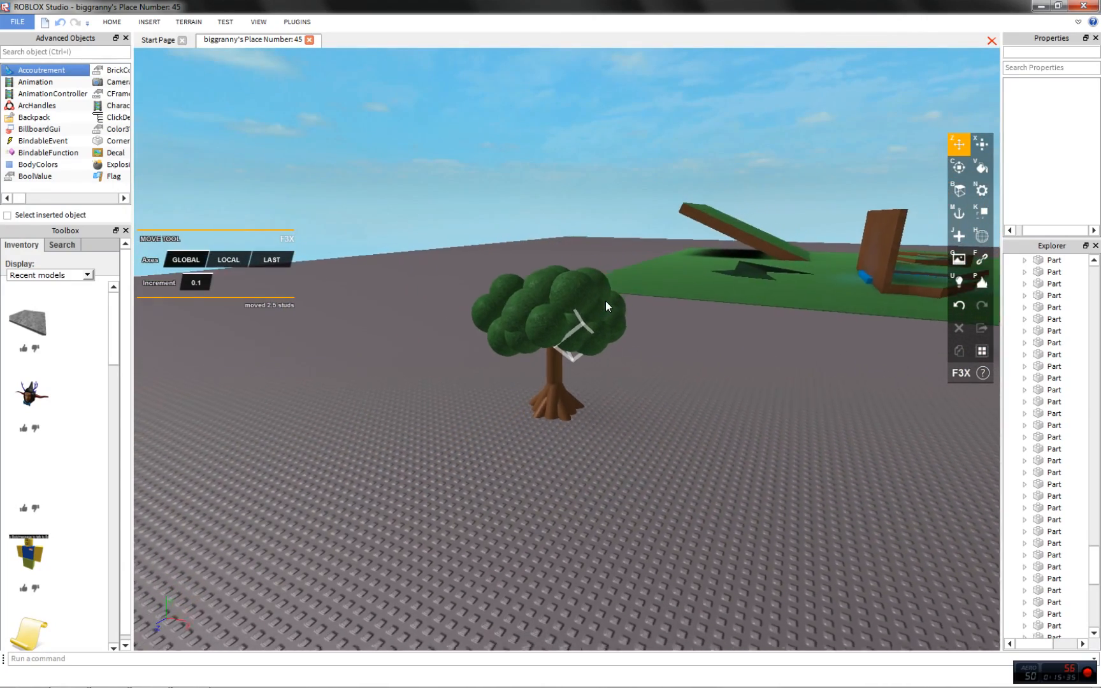
key(w)
right_drag(607, 304, 607, 305)
key(s)
key(d)
right_drag(574, 352, 574, 352)
key(d)
right_drag(688, 363, 707, 295)
key(s)
key(w)
key(s)
right_drag(541, 260, 532, 258)
key(w)
key(w)
key(a)
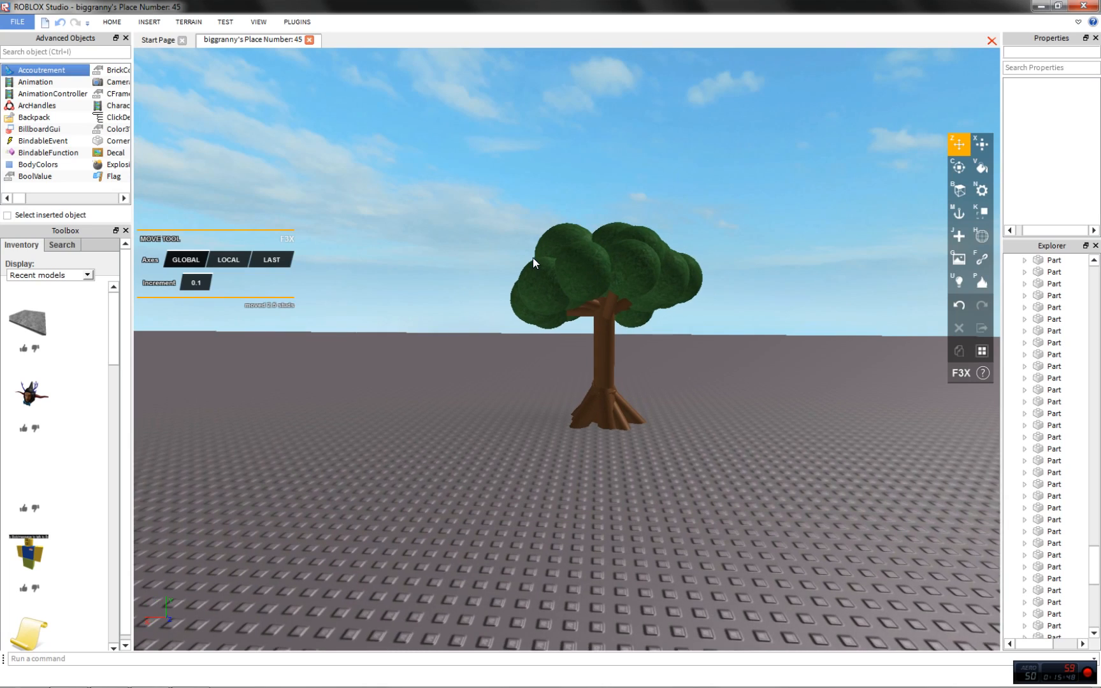
key(w)
key(d)
right_drag(533, 257, 589, 295)
key(w)
key(s)
key(a)
key(w)
key(d)
key(w)
key(s)
key(w)
key(d)
right_drag(662, 416, 661, 418)
key(s)
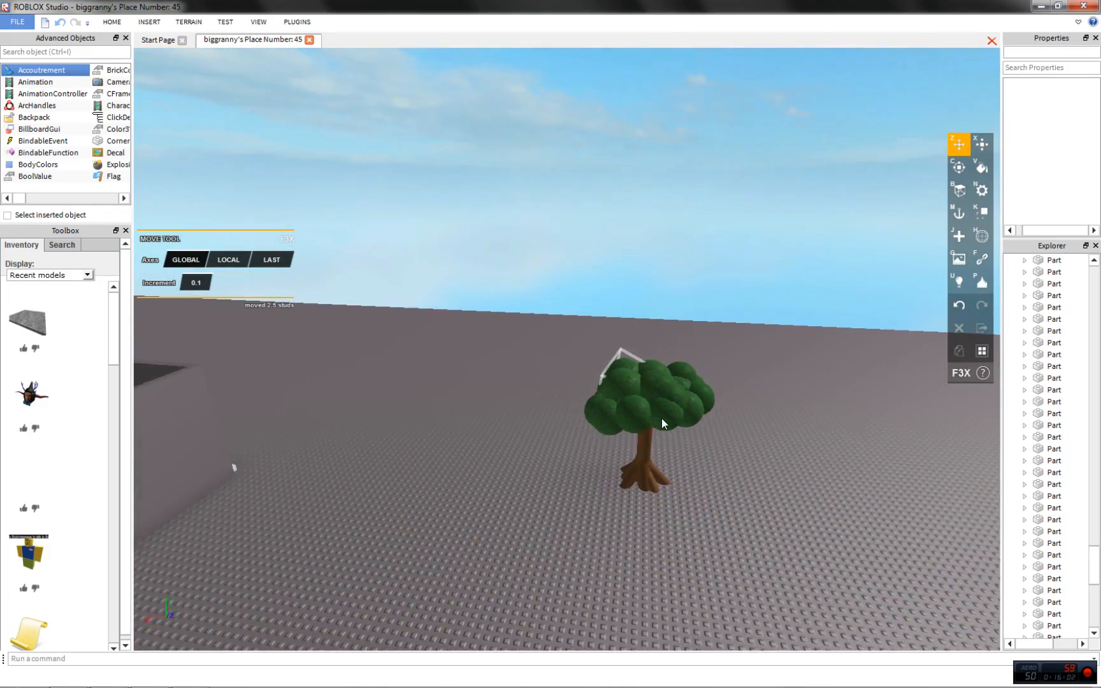
key(d)
key(w)
key(a)
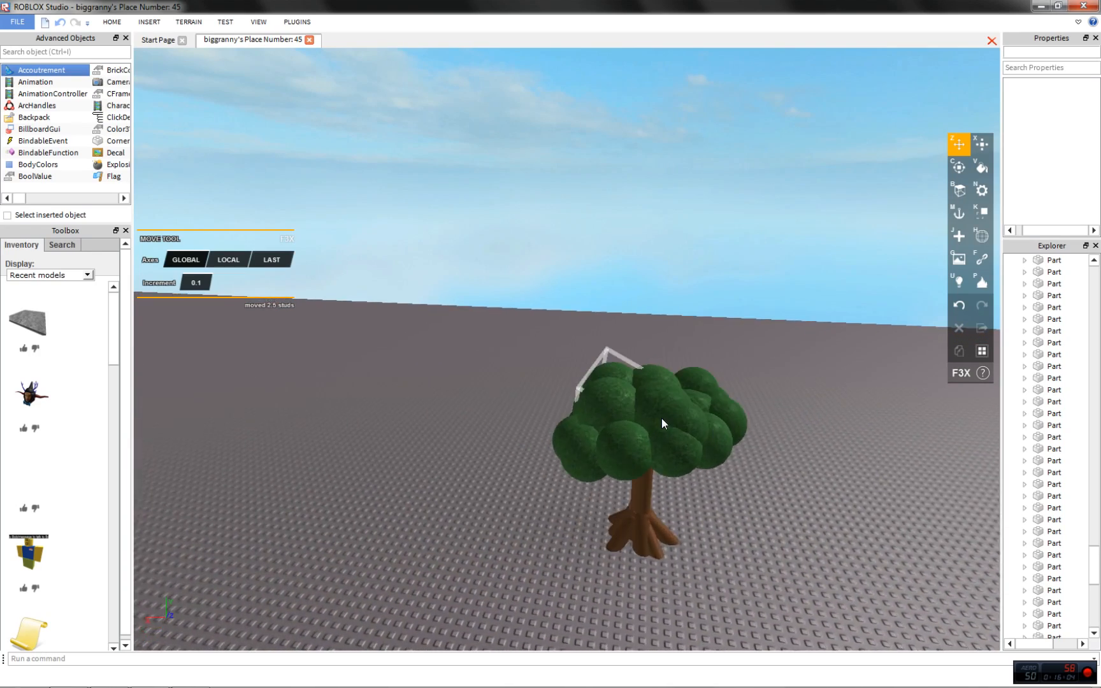
right_drag(460, 241, 461, 242)
key(s)
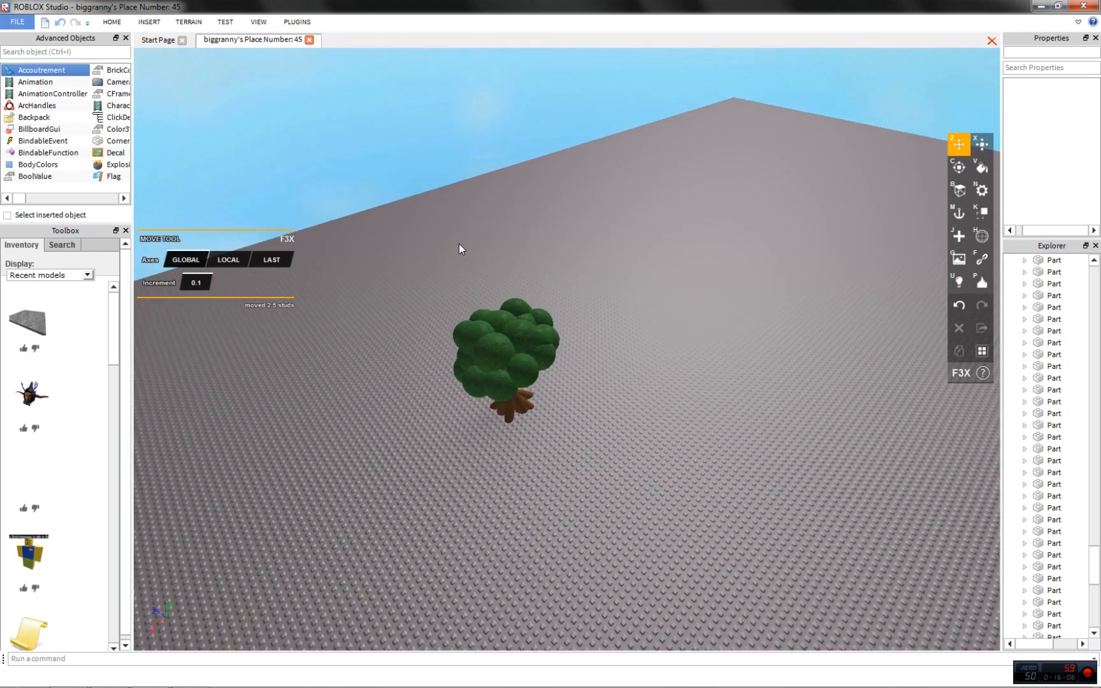
key(d)
right_drag(552, 366, 552, 365)
key(w)
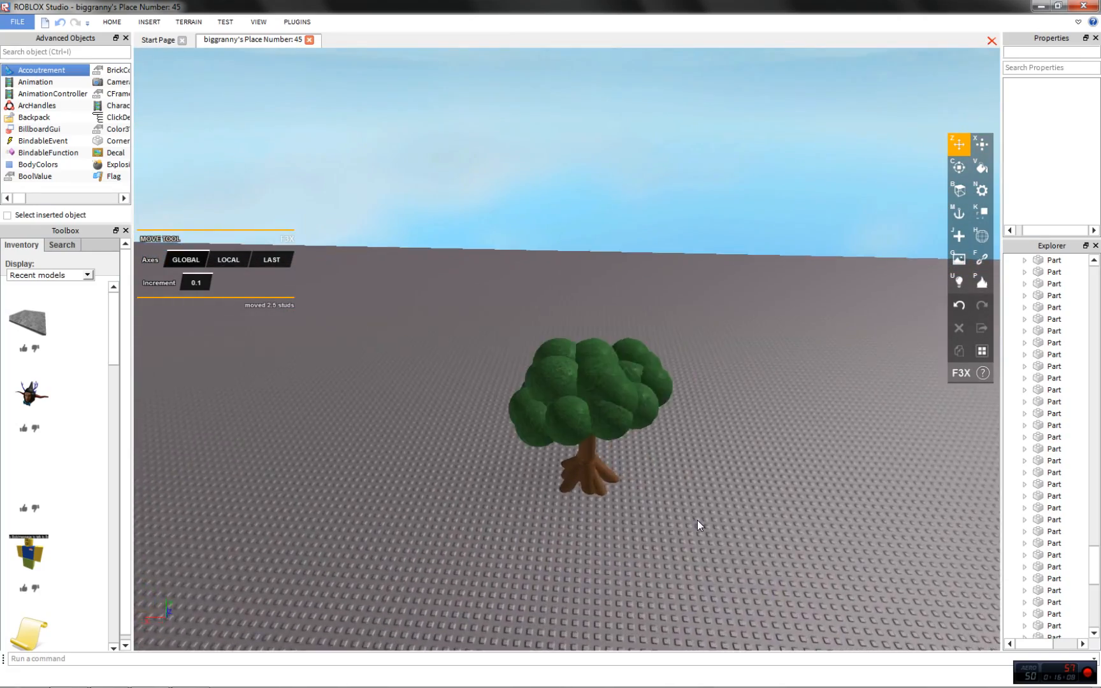